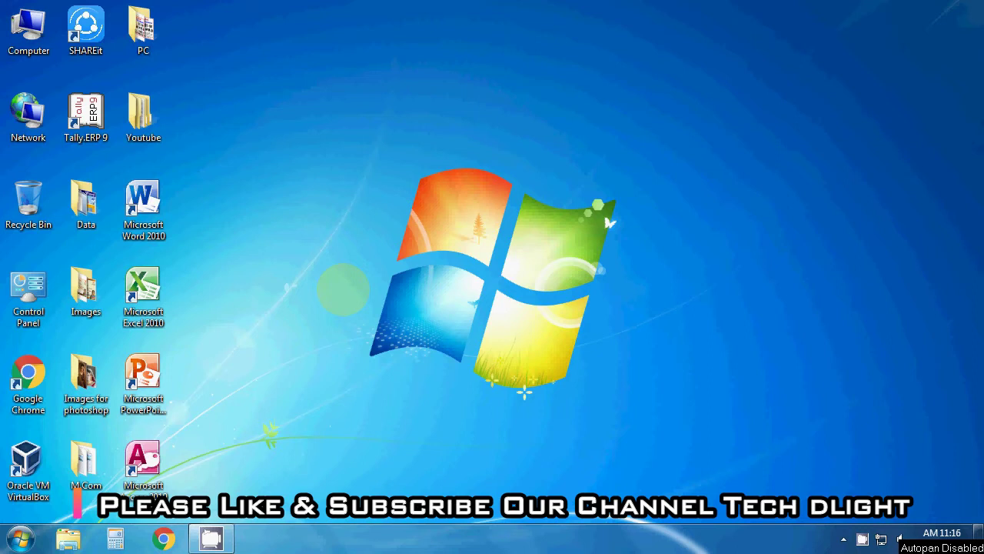
- Launch Microsoft Word 2010 from its desktop icon, opening blank Document1
{"action": "double_click", "coordinate": [160, 198]}
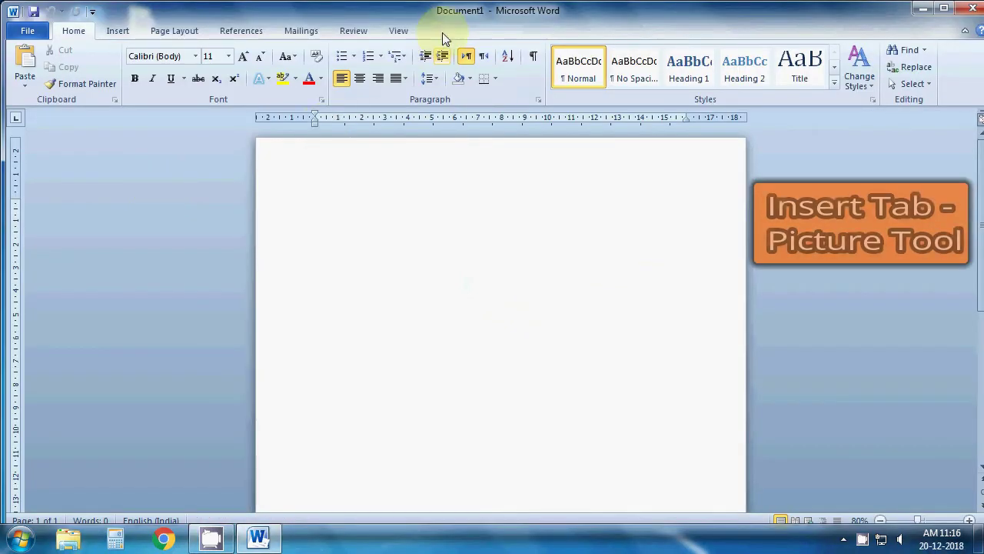
- Maximize the Word window and bring up the Insert Picture dialog
{"action": "double_click", "coordinate": [446, 20]}
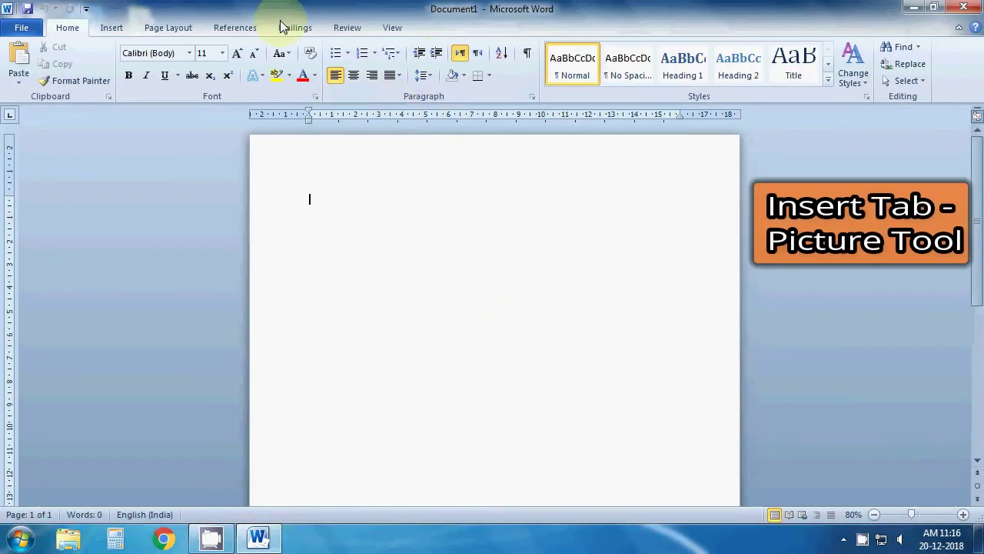
{"action": "left_click", "coordinate": [116, 29]}
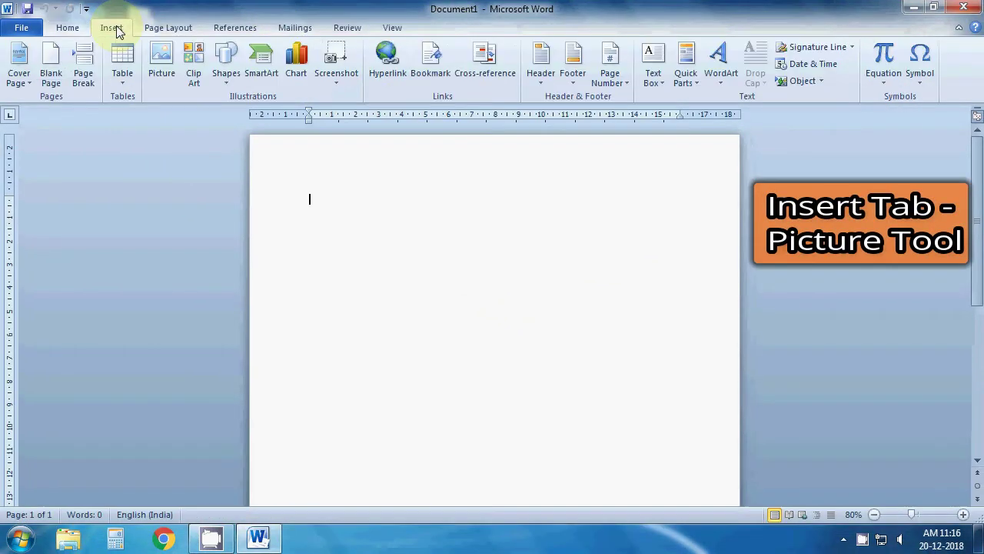
{"action": "left_click", "coordinate": [160, 79]}
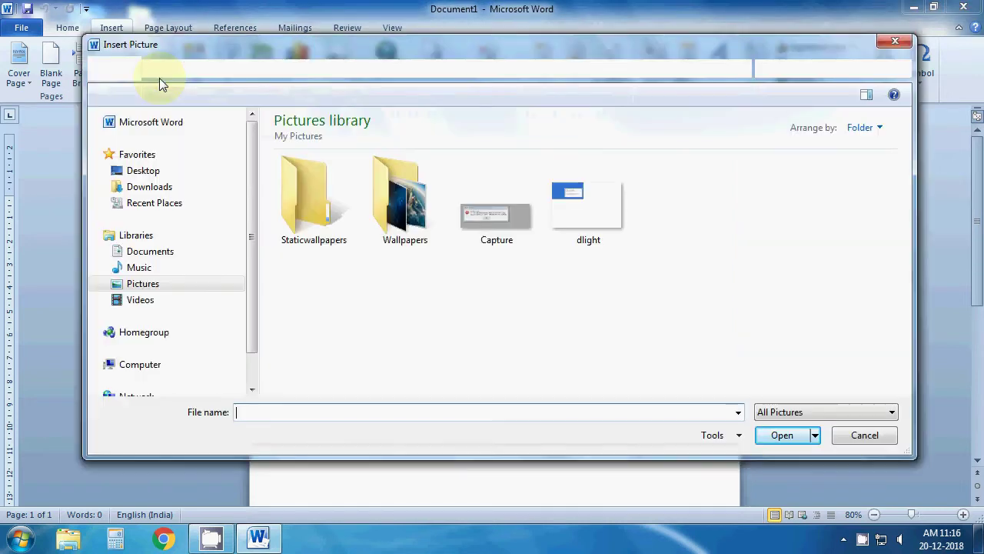
{"action": "left_click_drag", "start_coordinate": [233, 47], "coordinate": [235, 60]}
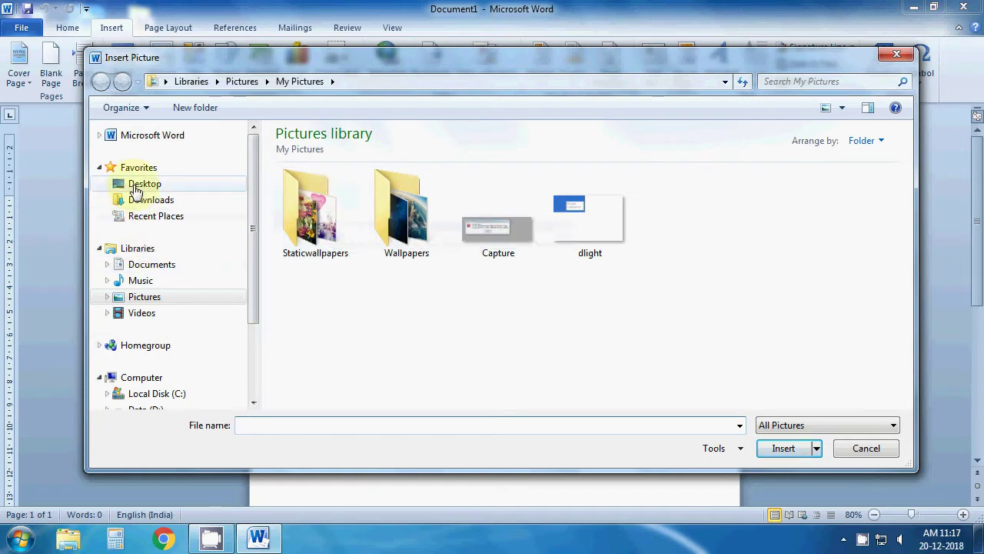
- Browse to Pictures > Staticwallpapers and insert balloon photo 356
{"action": "left_click", "coordinate": [140, 184]}
{"action": "left_click", "coordinate": [139, 200]}
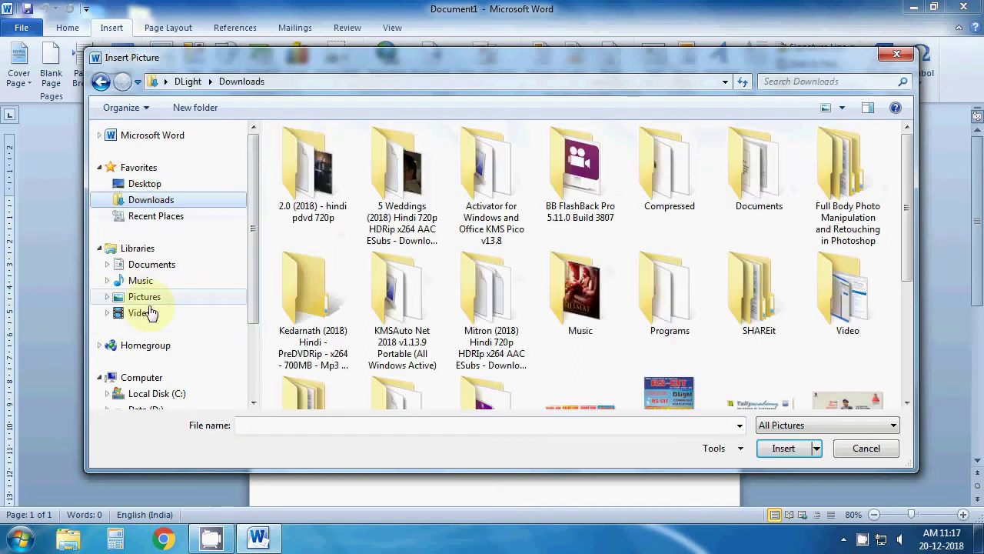
{"action": "left_click", "coordinate": [240, 297]}
{"action": "scroll", "coordinate": [222, 341], "scroll_direction": "down", "scroll_amount": 3}
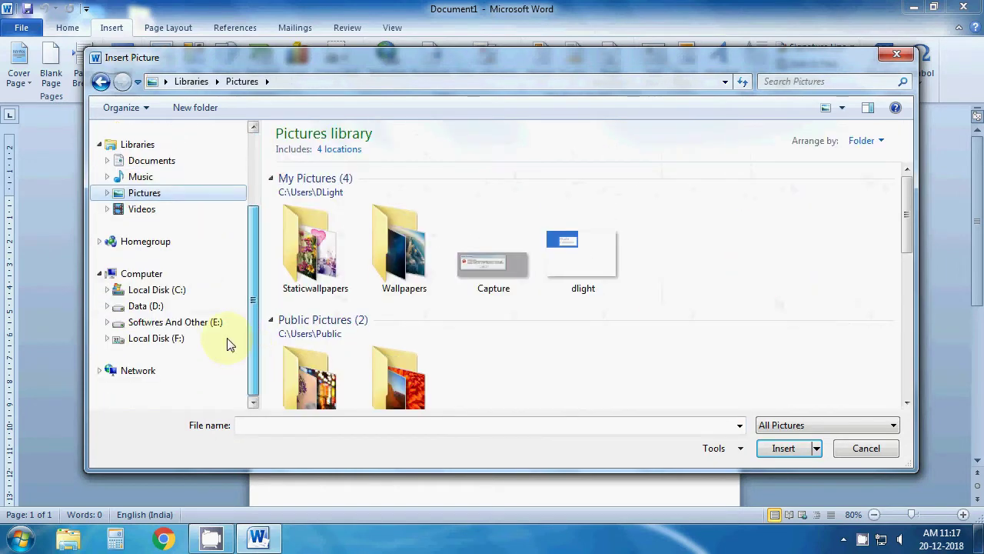
{"action": "left_click", "coordinate": [138, 273]}
{"action": "left_click", "coordinate": [149, 322]}
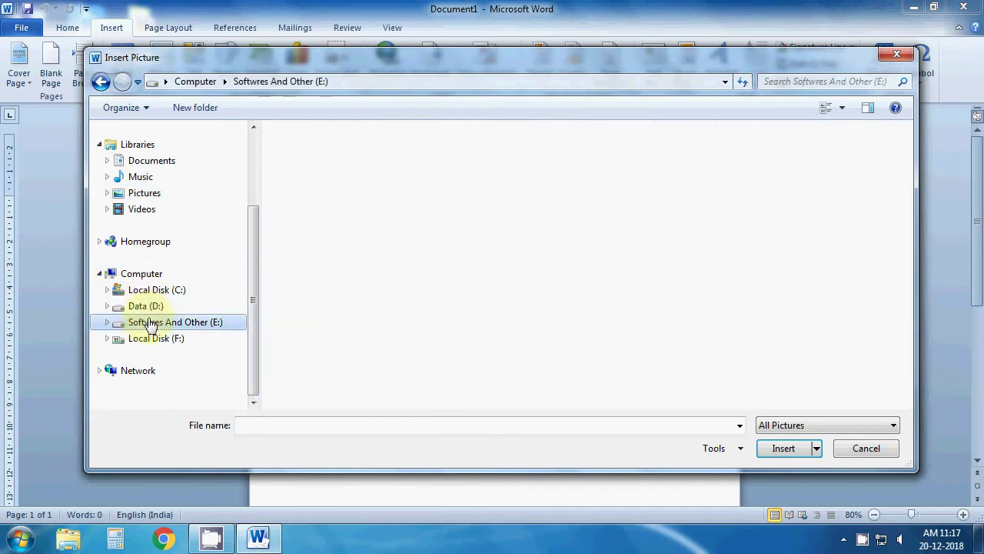
{"action": "left_click", "coordinate": [157, 275]}
{"action": "left_click_drag", "start_coordinate": [253, 297], "coordinate": [258, 195]}
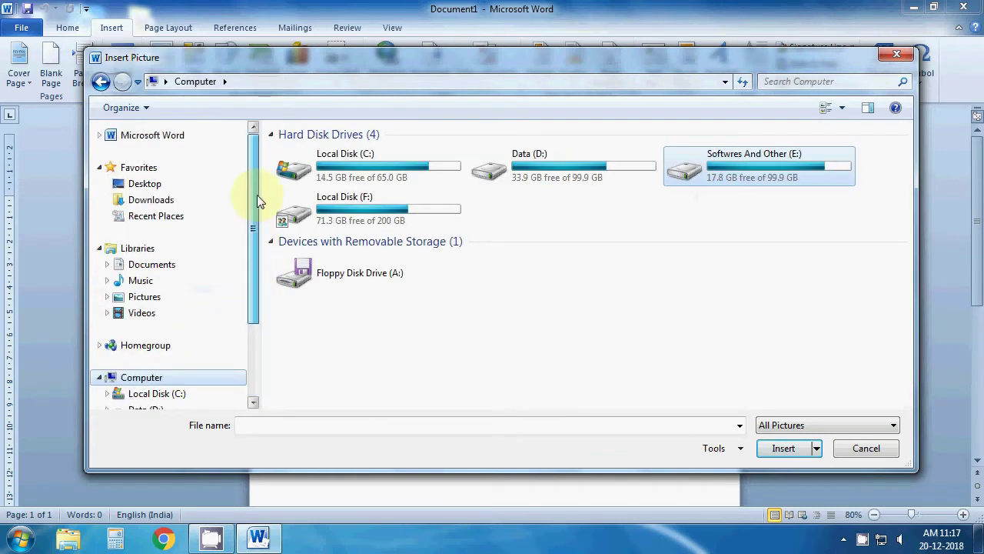
{"action": "left_click", "coordinate": [146, 298]}
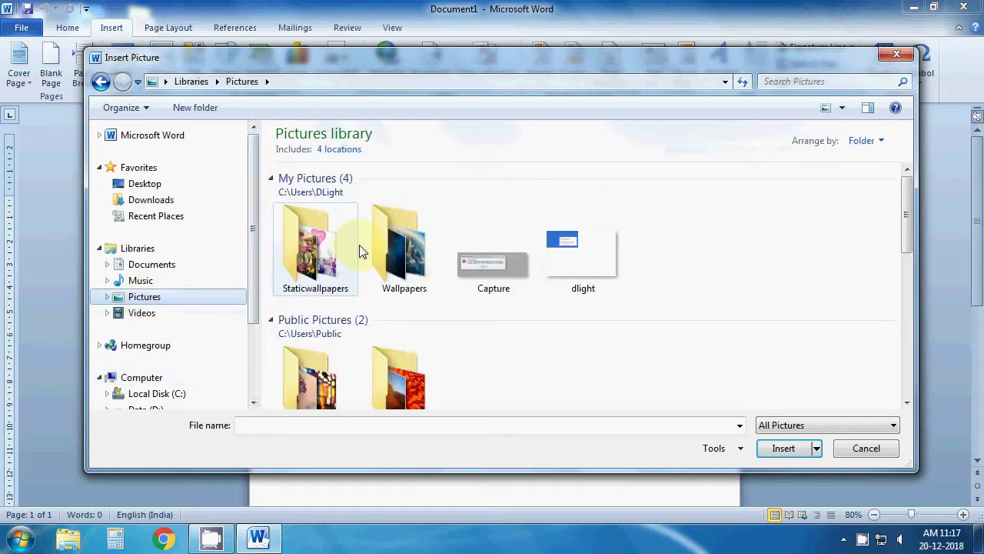
{"action": "double_click", "coordinate": [341, 253]}
{"action": "left_click", "coordinate": [315, 220]}
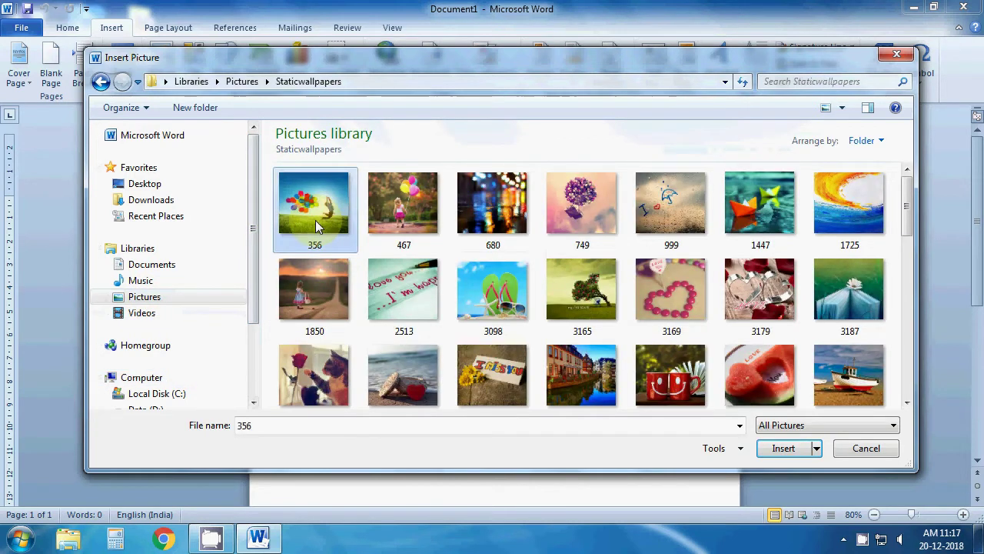
{"action": "left_click", "coordinate": [783, 450]}
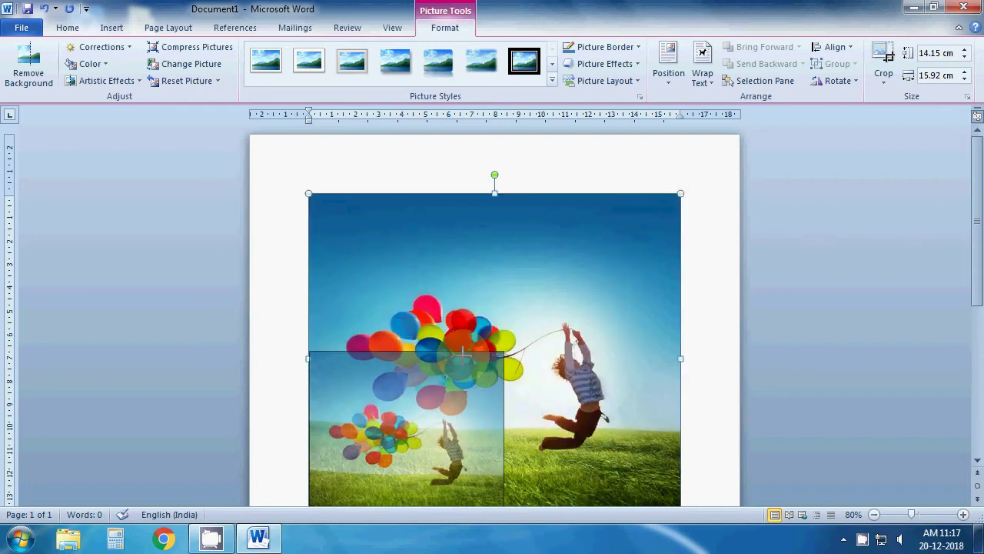
- Shrink the balloon photo to about 7.19 × 8.09 cm and move it on the page
{"action": "left_click_drag", "start_coordinate": [681, 192], "coordinate": [498, 352]}
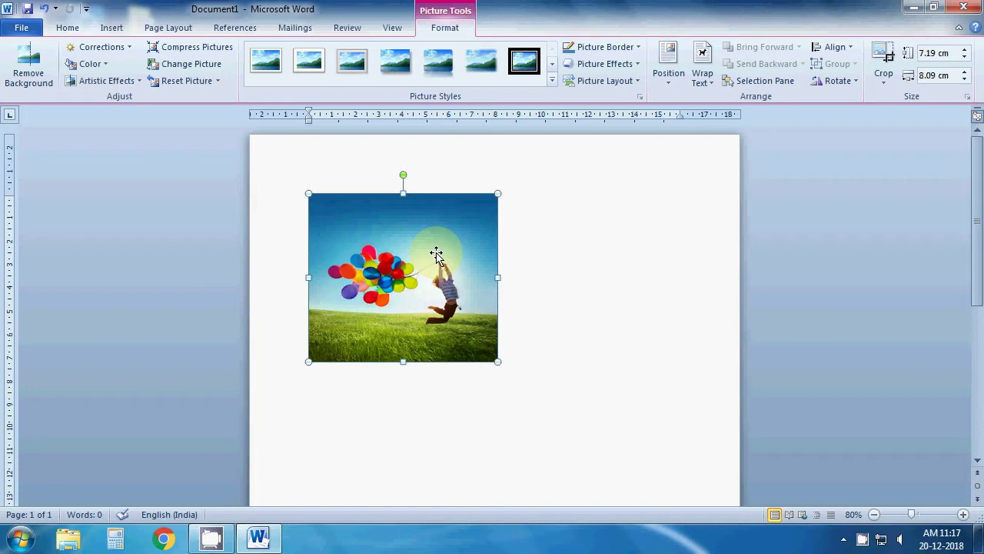
{"action": "mouse_move", "coordinate": [451, 275]}
{"action": "left_mouse_down"}
{"action": "mouse_move", "coordinate": [550, 302]}
{"action": "mouse_move", "coordinate": [408, 330]}
{"action": "mouse_move", "coordinate": [442, 408]}
{"action": "mouse_move", "coordinate": [501, 352]}
{"action": "mouse_move", "coordinate": [497, 334]}
{"action": "left_mouse_up"}
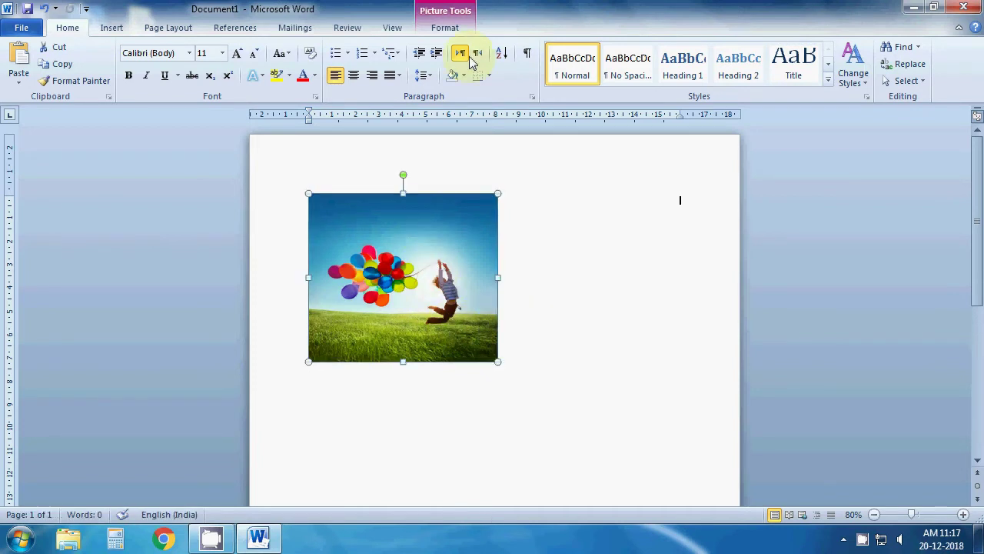
- Set the photo's text wrapping to Through and drag it to a new spot
{"action": "left_click", "coordinate": [463, 31]}
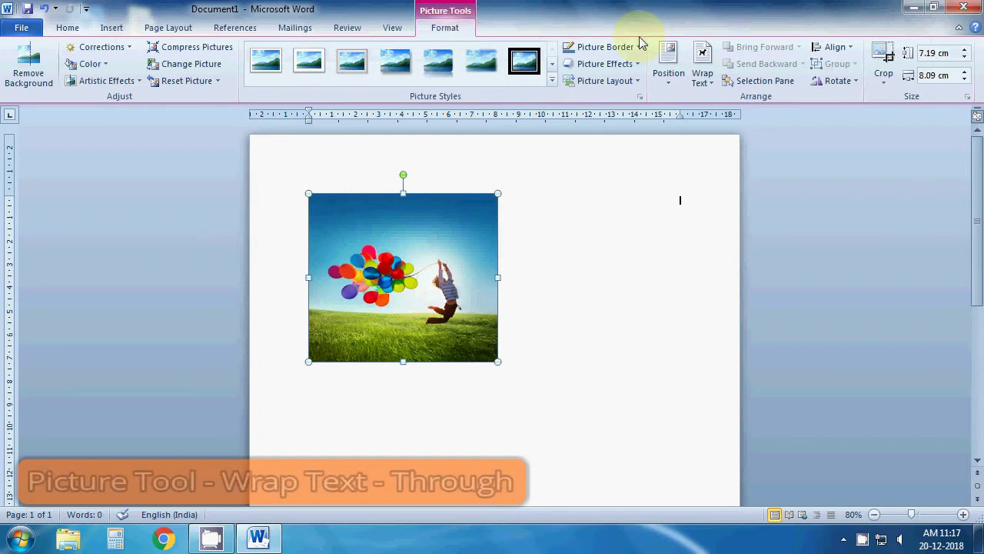
{"action": "left_click", "coordinate": [711, 84]}
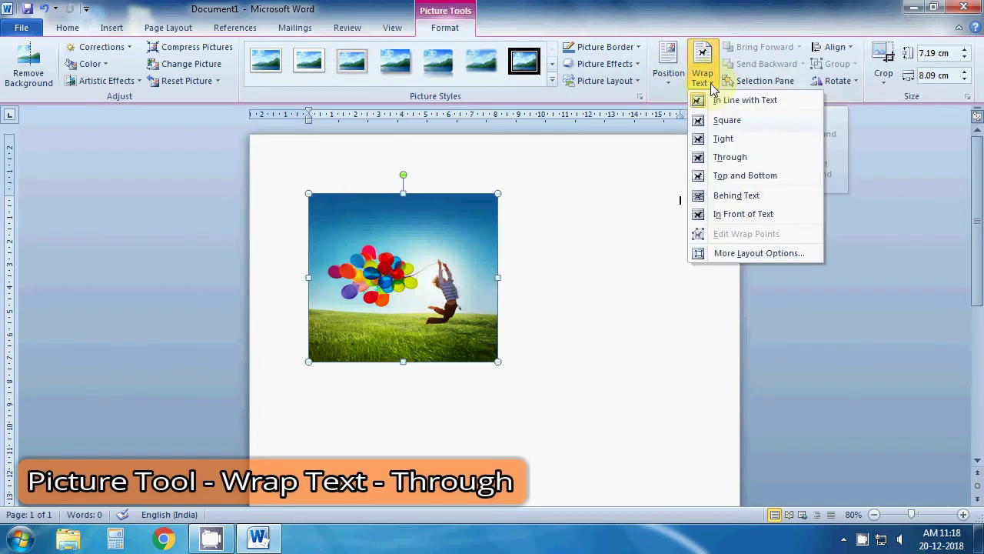
{"action": "left_click", "coordinate": [728, 158]}
{"action": "mouse_move", "coordinate": [426, 253]}
{"action": "left_mouse_down"}
{"action": "mouse_move", "coordinate": [426, 230]}
{"action": "mouse_move", "coordinate": [401, 241]}
{"action": "left_mouse_up"}
{"action": "mouse_move", "coordinate": [456, 292]}
{"action": "left_mouse_down"}
{"action": "mouse_move", "coordinate": [707, 264]}
{"action": "mouse_move", "coordinate": [461, 235]}
{"action": "mouse_move", "coordinate": [424, 213]}
{"action": "mouse_move", "coordinate": [643, 288]}
{"action": "left_mouse_up"}
{"action": "left_click_drag", "start_coordinate": [629, 277], "coordinate": [661, 190]}
{"action": "mouse_move", "coordinate": [639, 248]}
{"action": "left_mouse_down"}
{"action": "mouse_move", "coordinate": [500, 273]}
{"action": "mouse_move", "coordinate": [509, 273]}
{"action": "mouse_move", "coordinate": [411, 238]}
{"action": "left_mouse_up"}
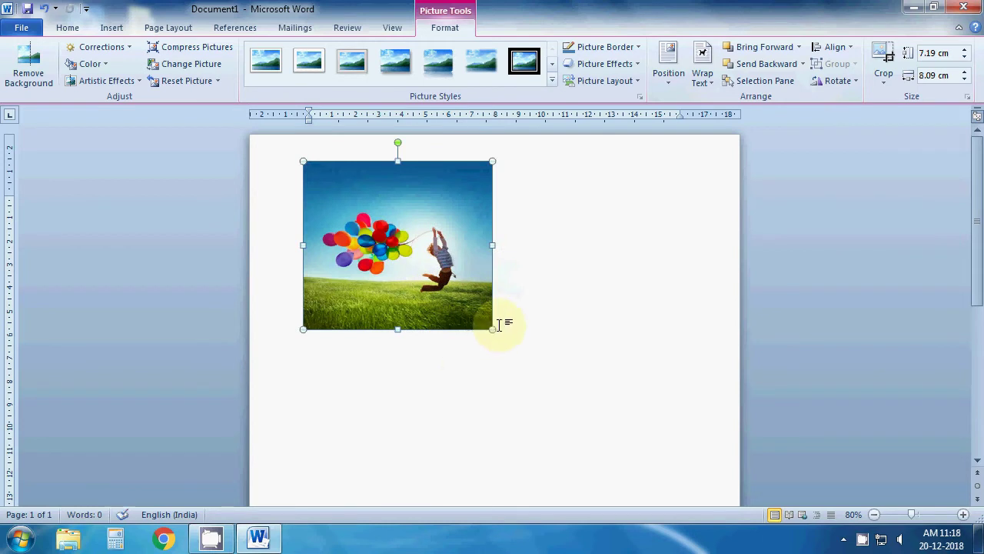
- Enlarge the photo to about 13.42 × 15.11 cm and reposition it
{"action": "left_click_drag", "start_coordinate": [493, 329], "coordinate": [656, 472]}
{"action": "left_click_drag", "start_coordinate": [539, 323], "coordinate": [554, 316]}
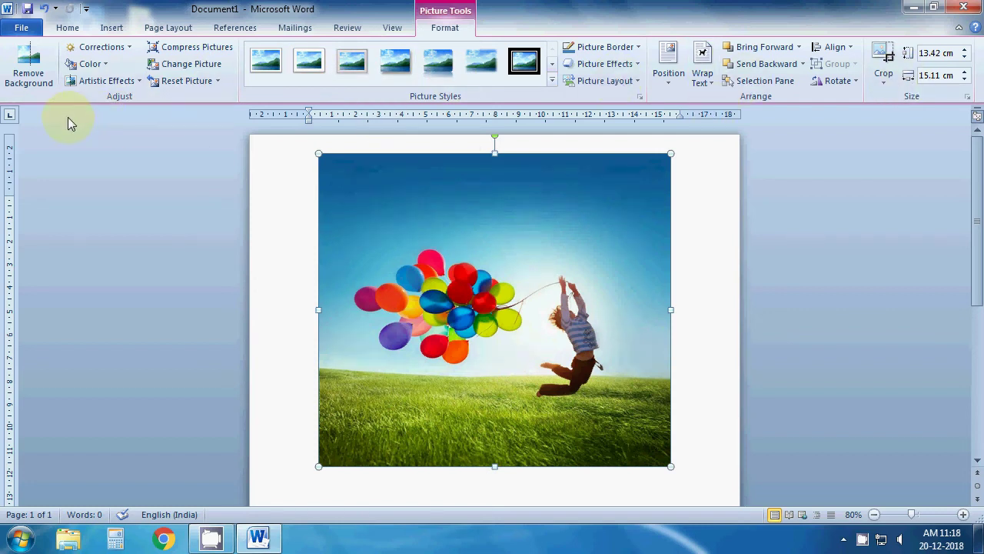
{"action": "left_click", "coordinate": [362, 238]}
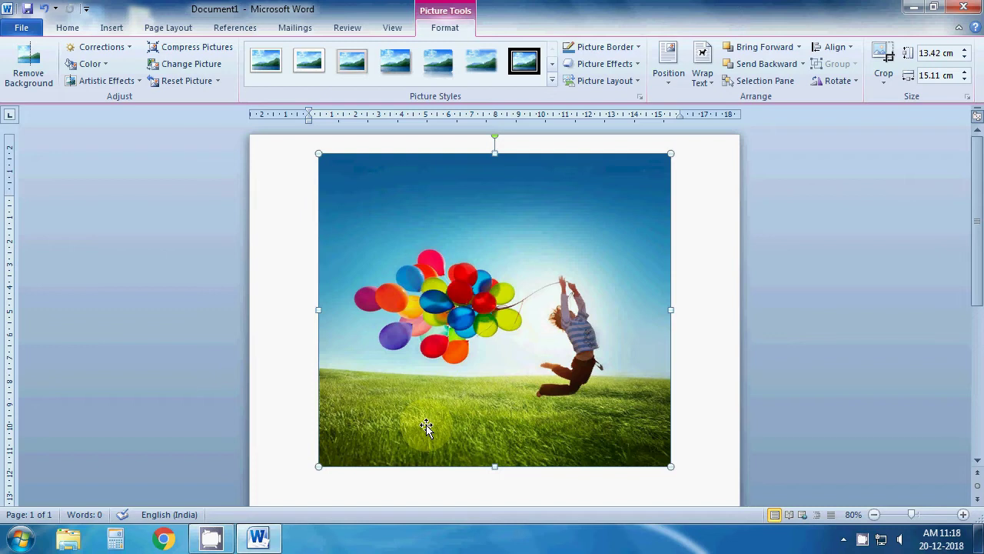
- Remove the photo's purple background, marking extra areas to remove and the jumping boy to keep
{"action": "left_click", "coordinate": [48, 60]}
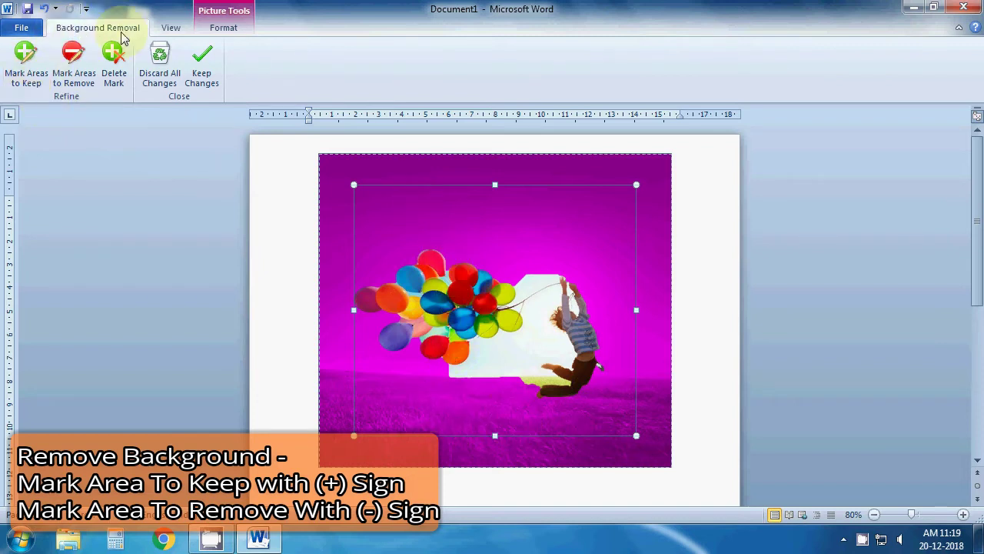
{"action": "left_click", "coordinate": [19, 85]}
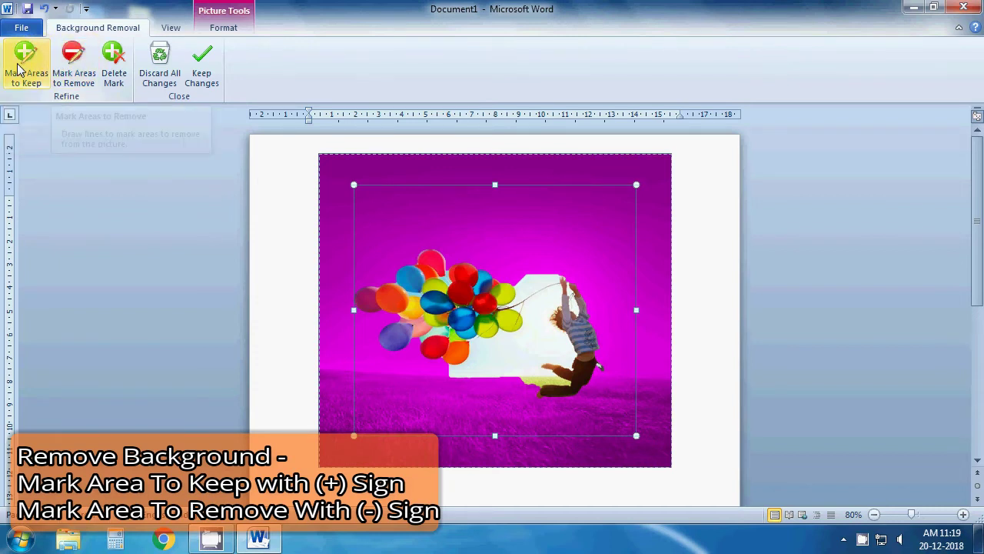
{"action": "left_click", "coordinate": [60, 60]}
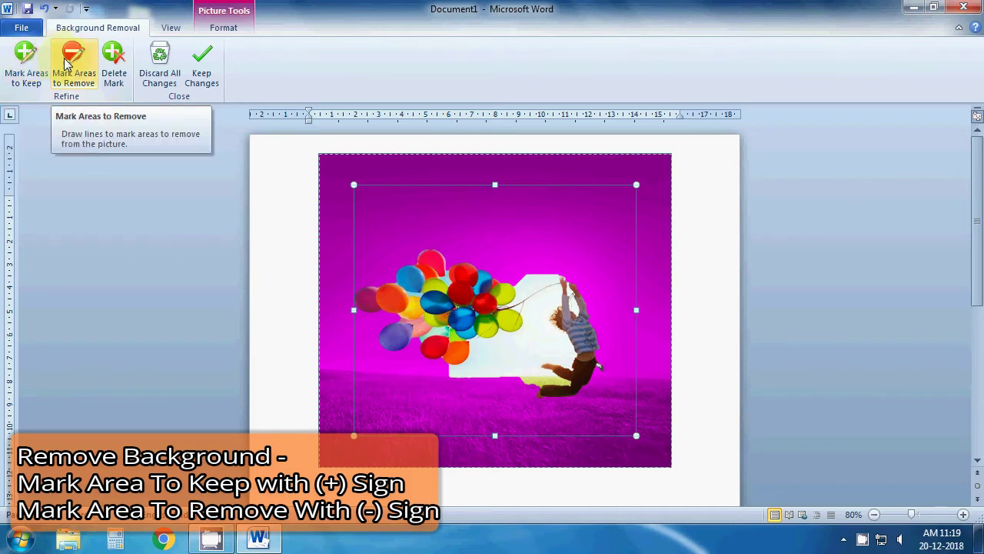
{"action": "left_click", "coordinate": [66, 63]}
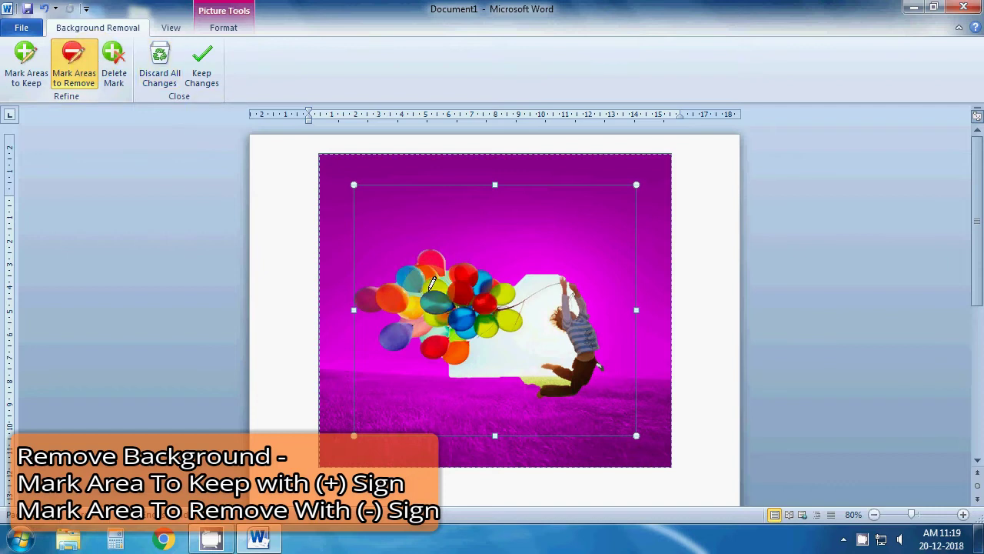
{"action": "left_click_drag", "start_coordinate": [548, 337], "coordinate": [476, 378]}
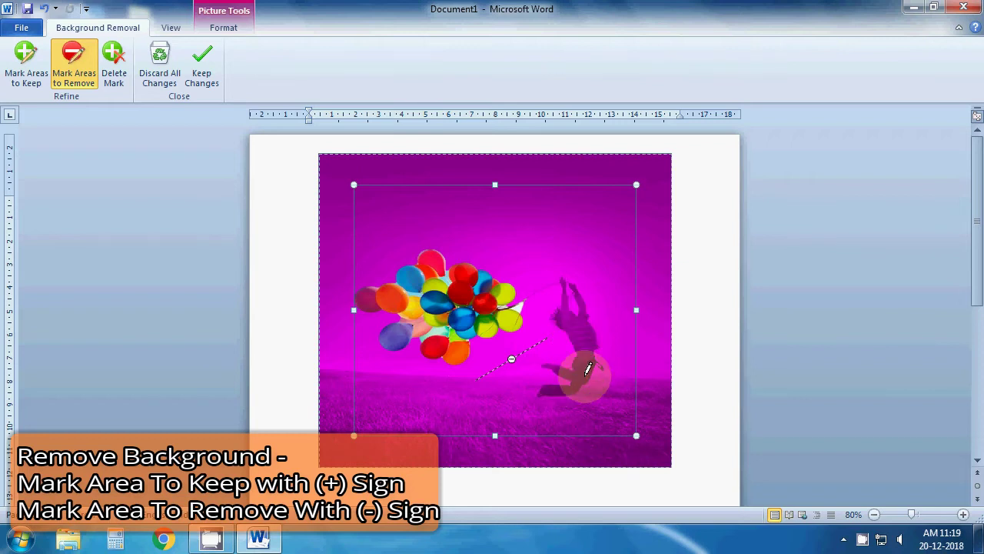
{"action": "left_click", "coordinate": [37, 65]}
{"action": "mouse_move", "coordinate": [580, 341]}
{"action": "left_mouse_down"}
{"action": "mouse_move", "coordinate": [584, 364]}
{"action": "mouse_move", "coordinate": [579, 347]}
{"action": "left_mouse_up"}
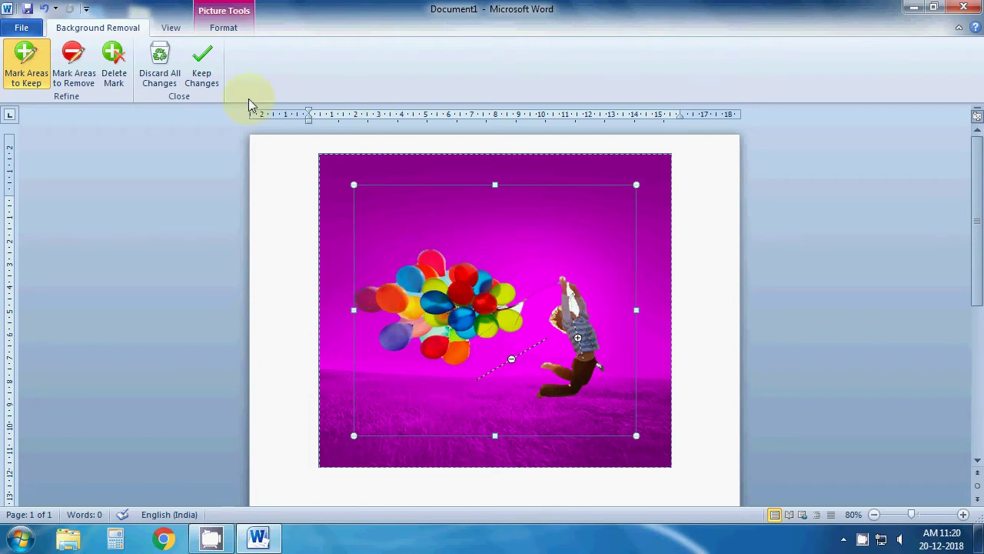
{"action": "left_click", "coordinate": [210, 75]}
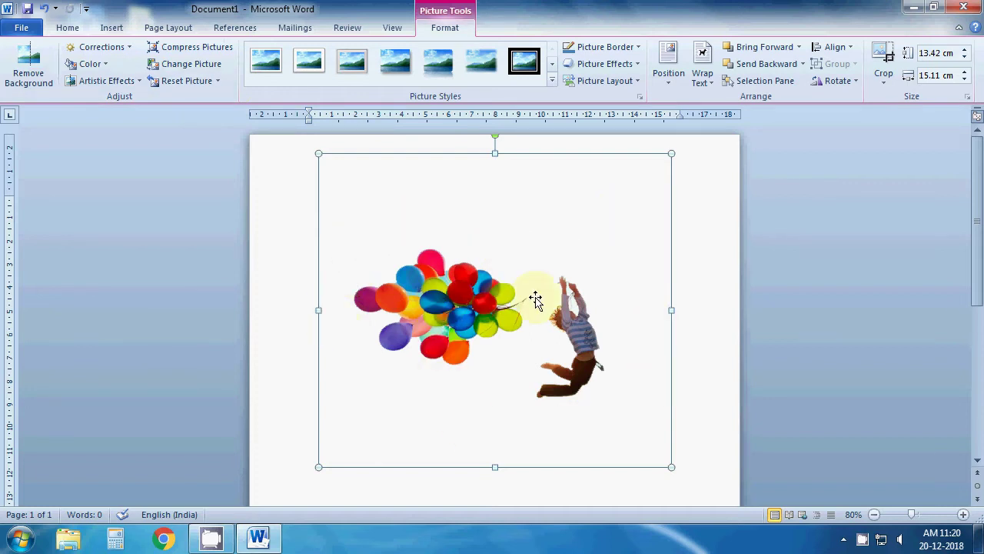
- Move the cut-out balloon picture left and shrink it to about 10.96 × 12.34 cm
{"action": "left_click_drag", "start_coordinate": [462, 302], "coordinate": [448, 313]}
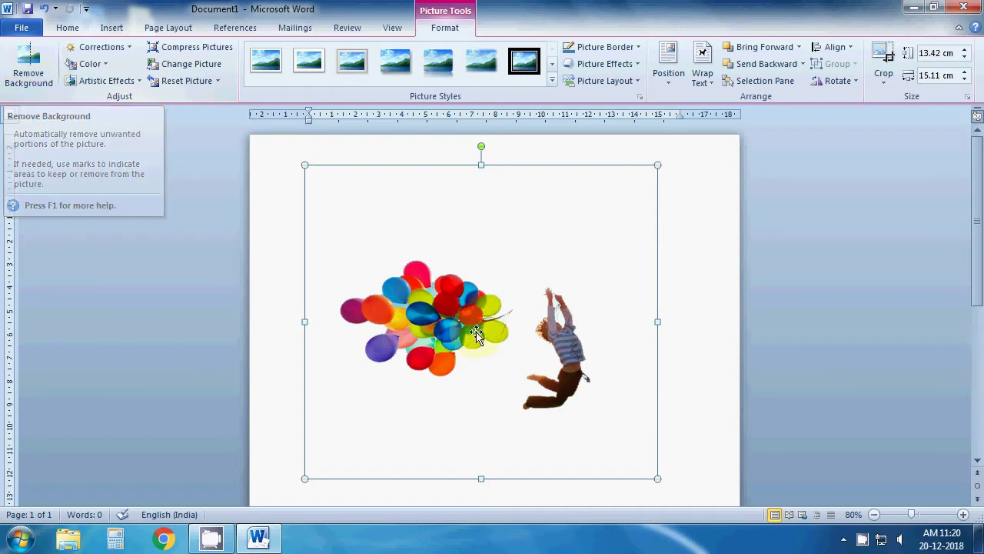
{"action": "left_click_drag", "start_coordinate": [558, 293], "coordinate": [530, 292]}
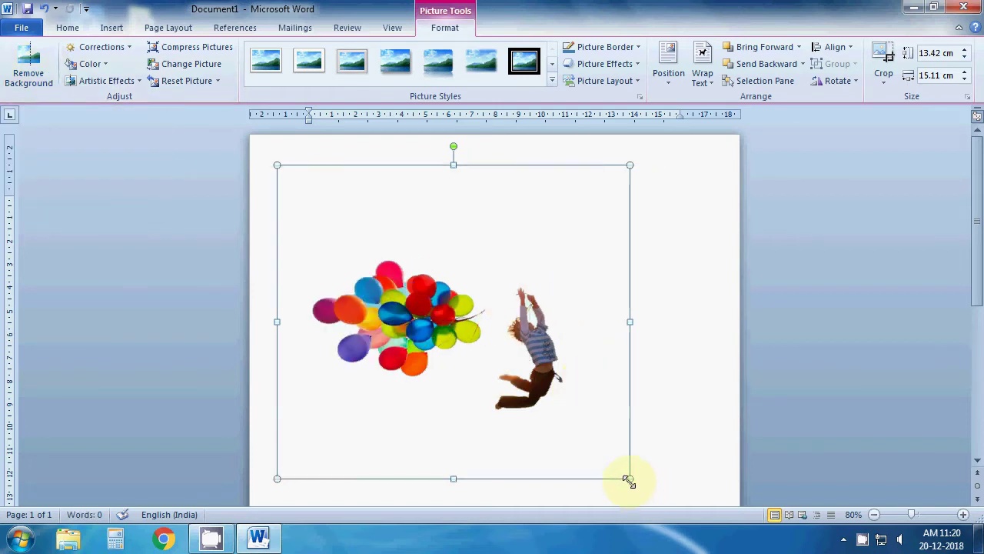
{"action": "left_click_drag", "start_coordinate": [629, 481], "coordinate": [566, 420]}
{"action": "mouse_move", "coordinate": [470, 312]}
{"action": "left_mouse_down"}
{"action": "mouse_move", "coordinate": [492, 326]}
{"action": "mouse_move", "coordinate": [527, 323]}
{"action": "left_mouse_up"}
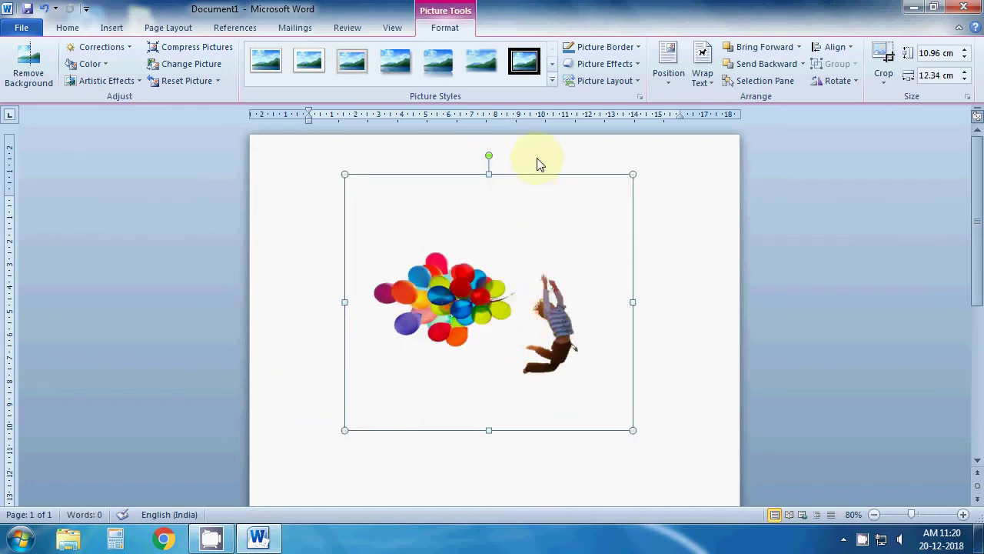
- Crop the empty bottom, right, top and left margins off the picture
{"action": "left_click", "coordinate": [877, 80]}
{"action": "left_click", "coordinate": [882, 103]}
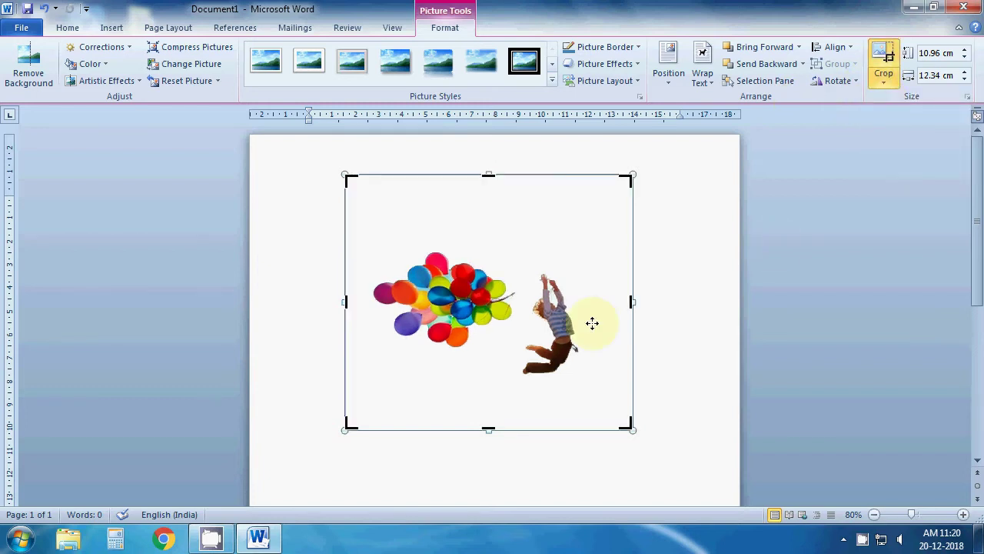
{"action": "left_click_drag", "start_coordinate": [490, 429], "coordinate": [496, 378]}
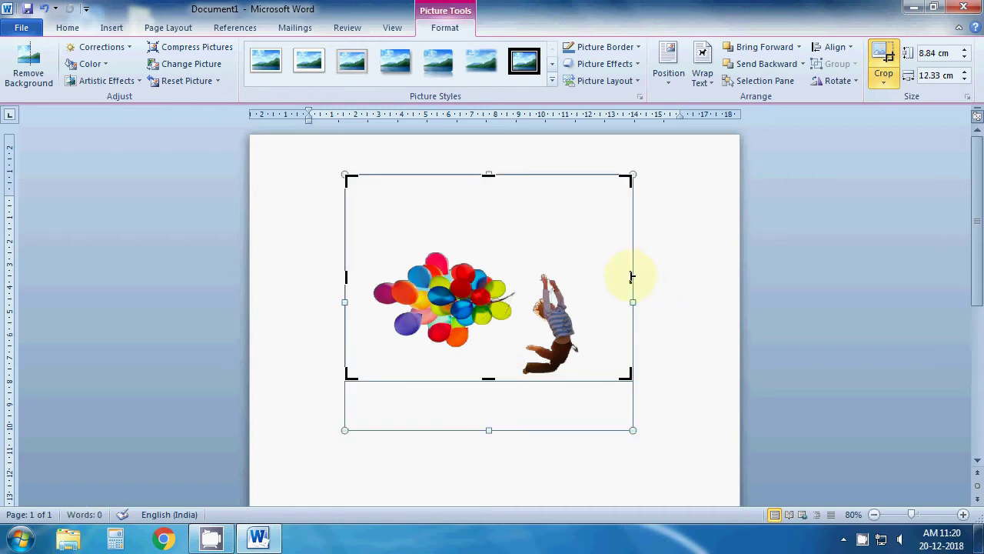
{"action": "left_click_drag", "start_coordinate": [622, 276], "coordinate": [579, 295]}
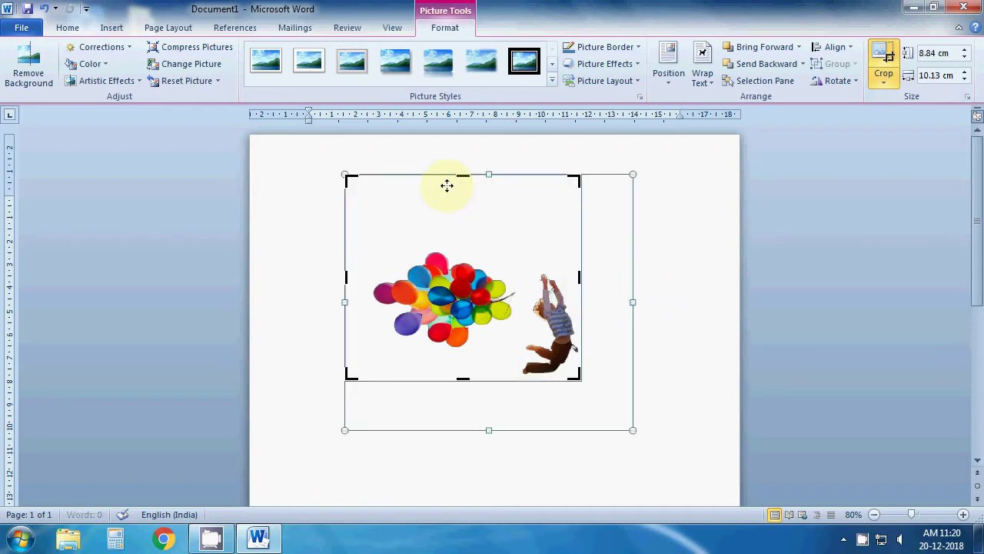
{"action": "left_click_drag", "start_coordinate": [457, 182], "coordinate": [451, 248]}
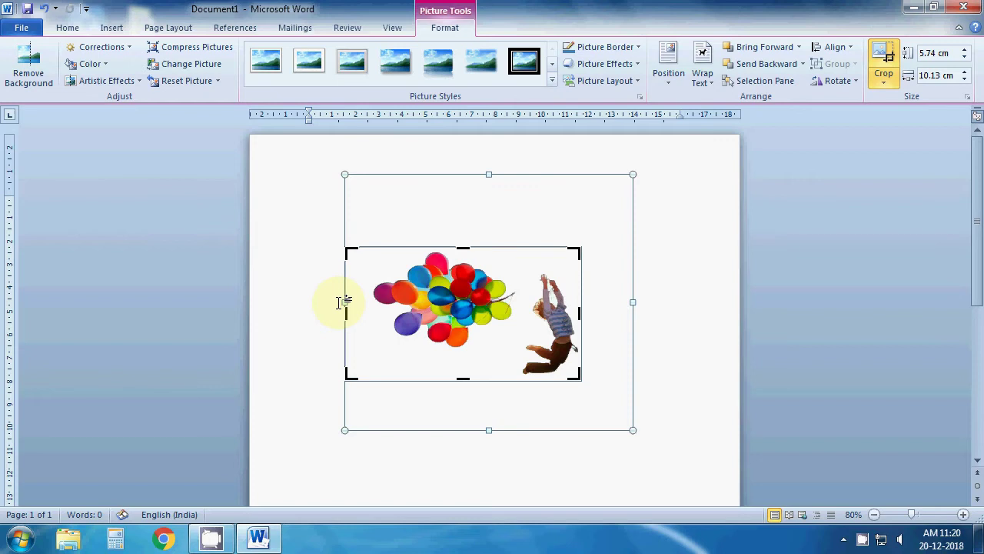
{"action": "left_click_drag", "start_coordinate": [345, 311], "coordinate": [367, 317]}
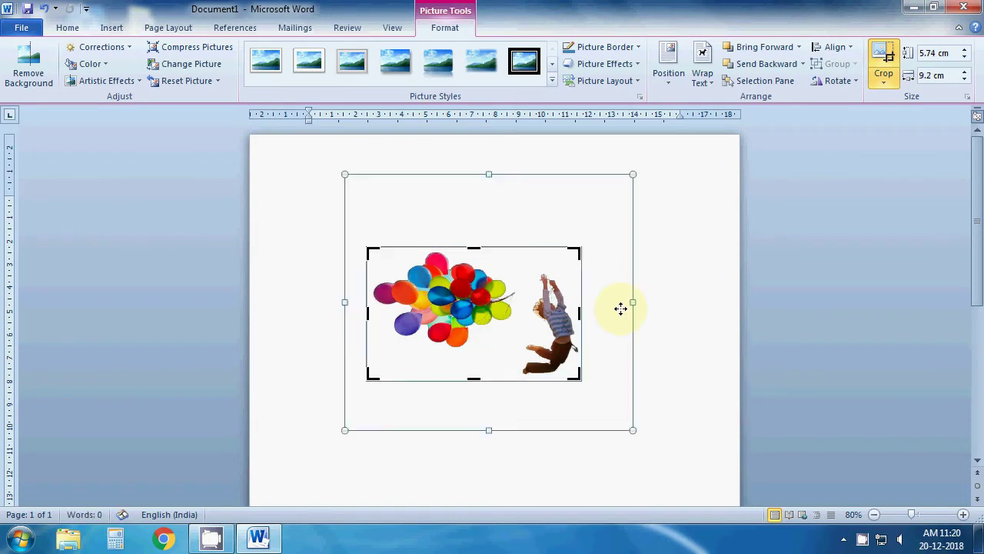
{"action": "left_click", "coordinate": [663, 307]}
- Move the cropped picture near the page top and enlarge it to 10.75 × 15.6 cm
{"action": "mouse_move", "coordinate": [548, 379]}
{"action": "left_mouse_down"}
{"action": "mouse_move", "coordinate": [452, 284]}
{"action": "mouse_move", "coordinate": [531, 376]}
{"action": "mouse_move", "coordinate": [634, 381]}
{"action": "left_mouse_up"}
{"action": "mouse_move", "coordinate": [482, 301]}
{"action": "left_mouse_down"}
{"action": "mouse_move", "coordinate": [502, 318]}
{"action": "mouse_move", "coordinate": [479, 333]}
{"action": "mouse_move", "coordinate": [475, 316]}
{"action": "left_mouse_up"}
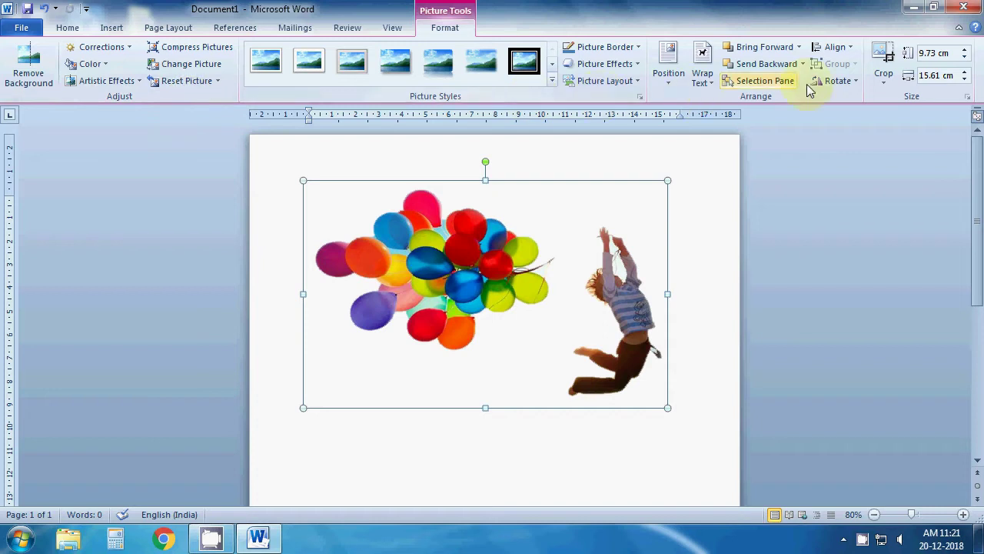
{"action": "left_click_drag", "start_coordinate": [486, 180], "coordinate": [485, 156]}
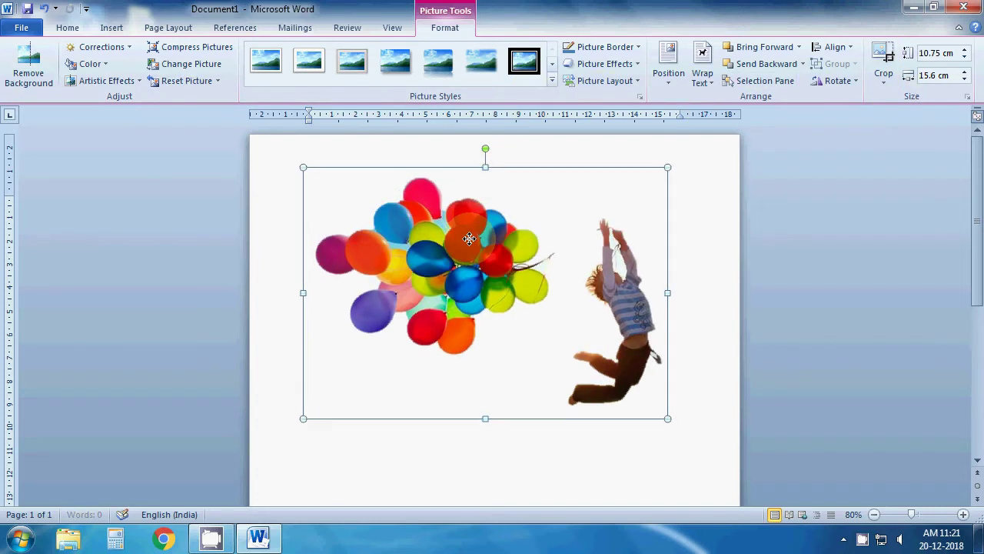
- Undo the balloon picture and insert photo 467 of the girl with balloons
{"action": "key", "text": "ctrl+z"}
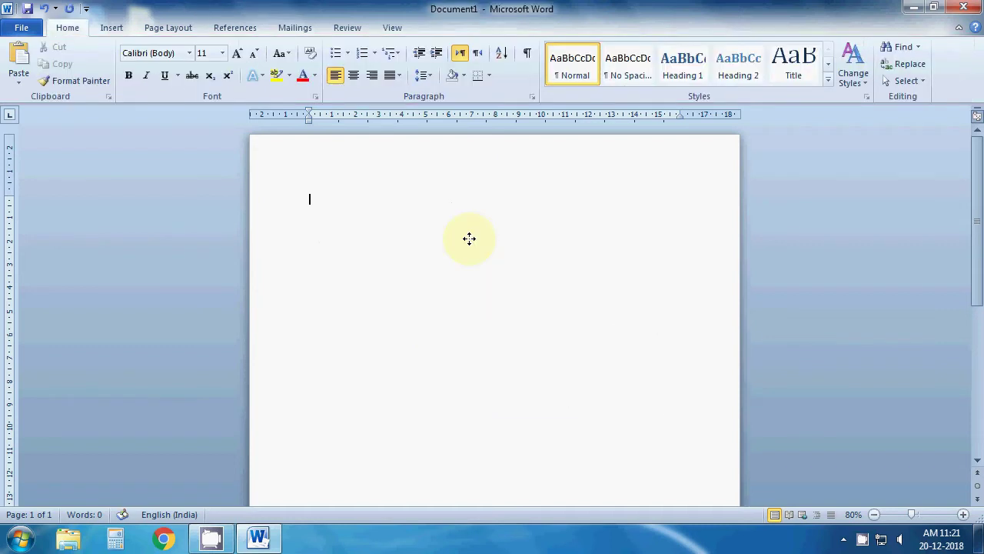
{"action": "left_click", "coordinate": [108, 28]}
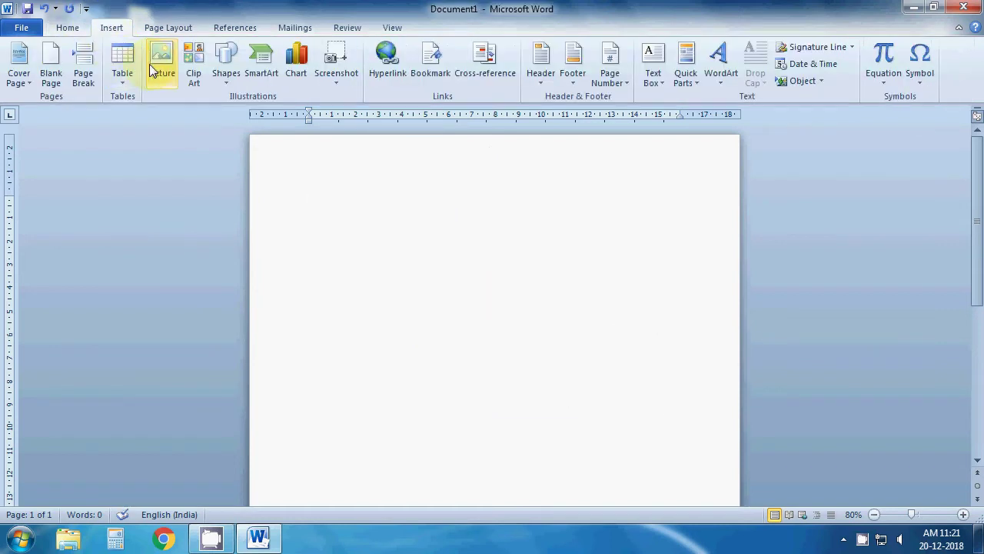
{"action": "left_click", "coordinate": [153, 70]}
{"action": "left_click", "coordinate": [336, 209]}
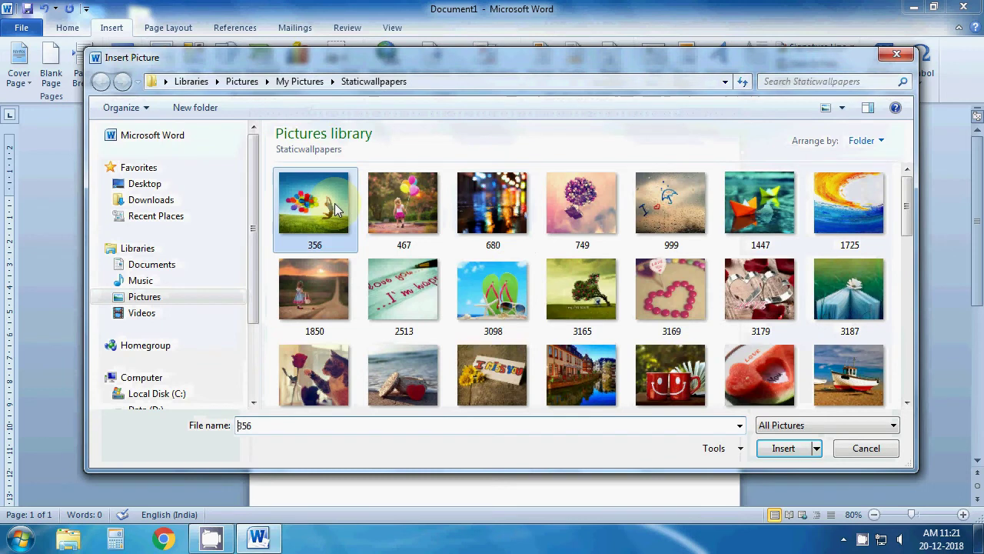
{"action": "left_click", "coordinate": [403, 203]}
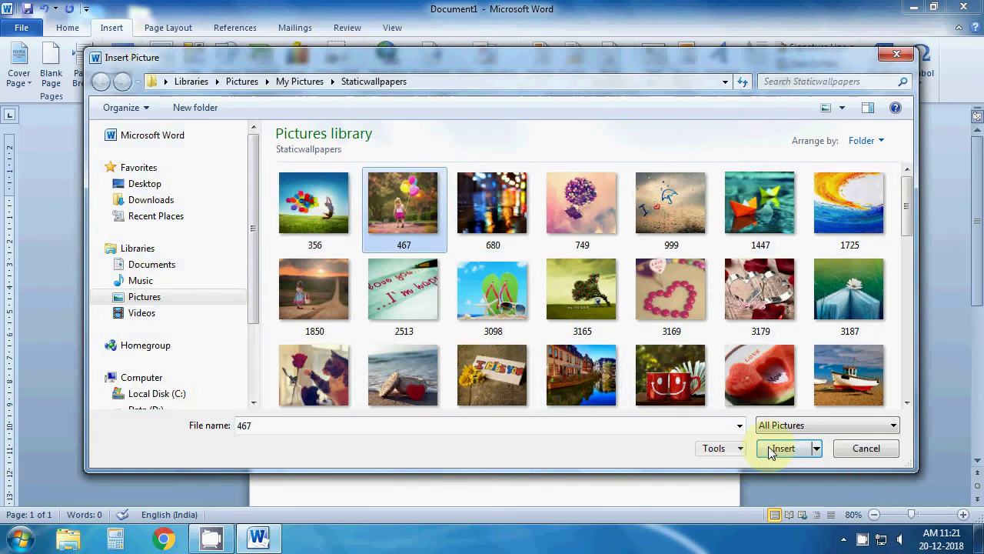
{"action": "left_click", "coordinate": [773, 449]}
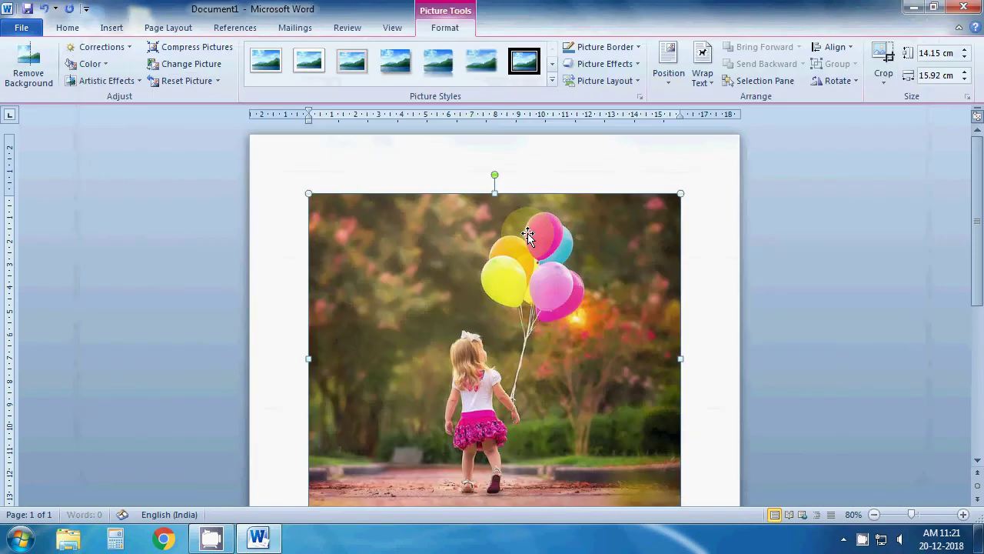
- Change the photo's text wrapping and shrink it to about 9.46 × 10.65 cm
{"action": "left_click", "coordinate": [708, 84]}
{"action": "left_click", "coordinate": [587, 202]}
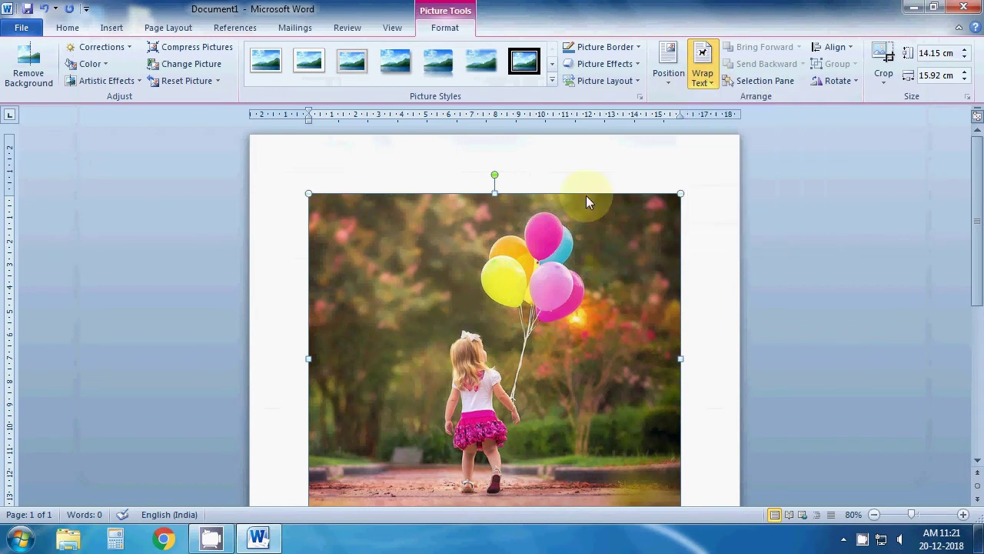
{"action": "left_click_drag", "start_coordinate": [308, 197], "coordinate": [431, 303]}
{"action": "left_click_drag", "start_coordinate": [540, 400], "coordinate": [457, 269]}
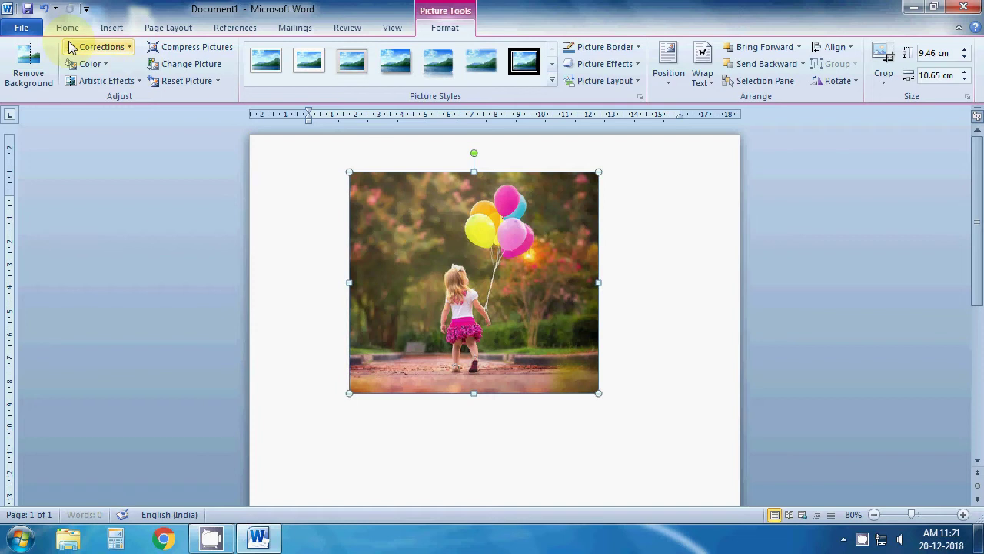
{"action": "left_click", "coordinate": [130, 52]}
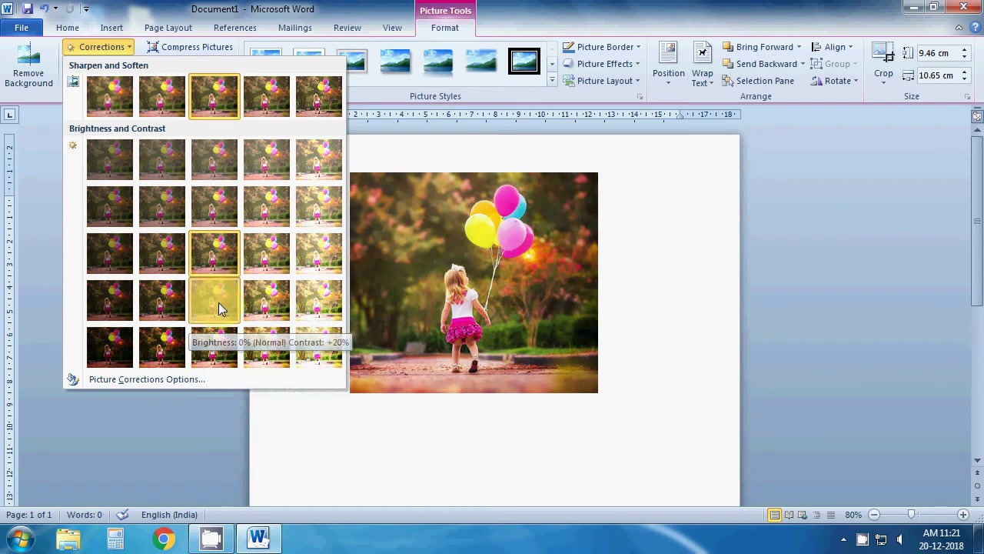
{"action": "left_click", "coordinate": [536, 297]}
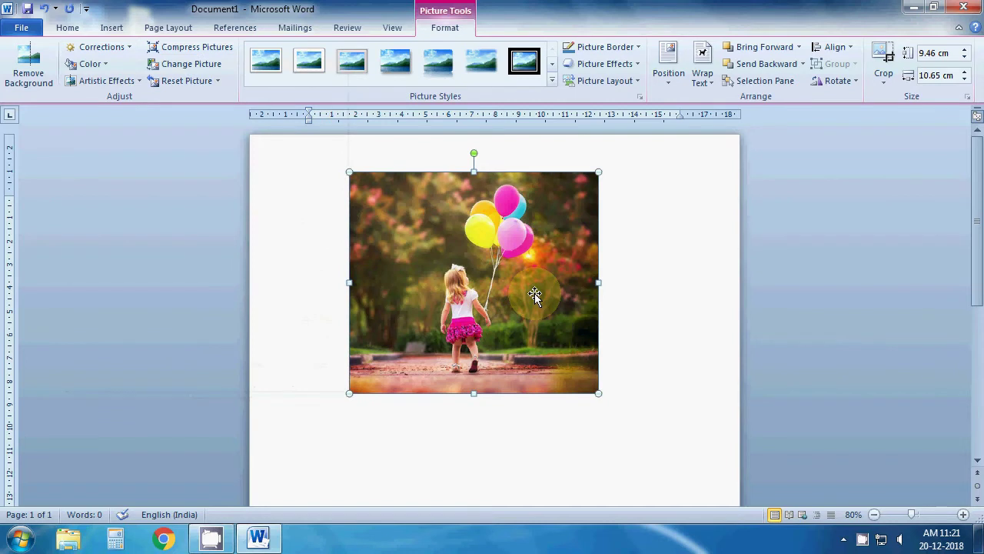
{"action": "left_click", "coordinate": [93, 64]}
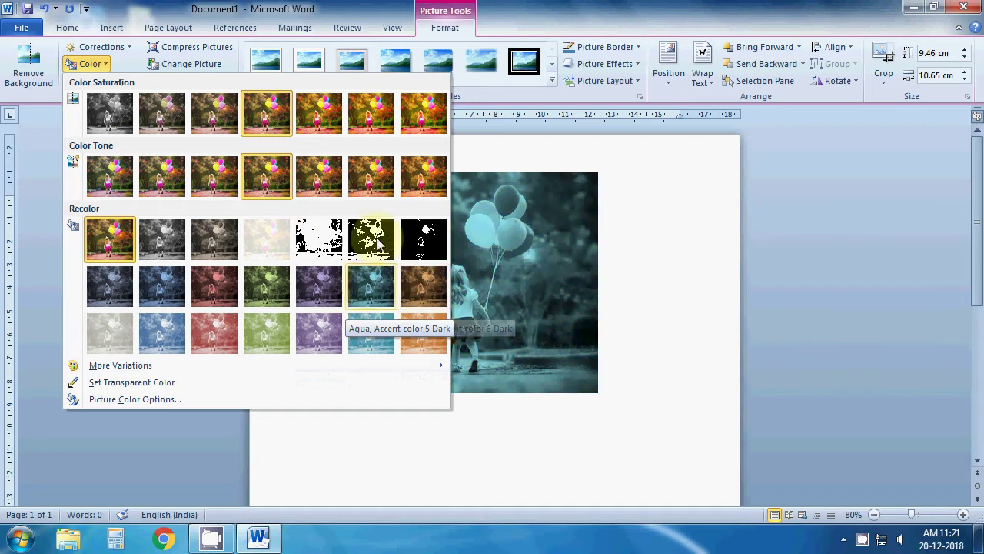
{"action": "left_click", "coordinate": [371, 294]}
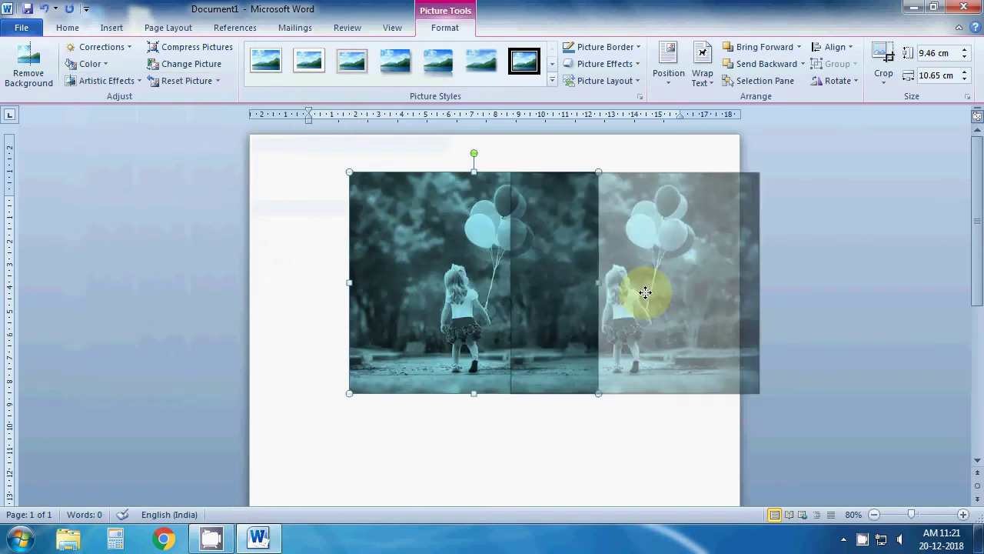
{"action": "left_click_drag", "start_coordinate": [543, 302], "coordinate": [575, 288]}
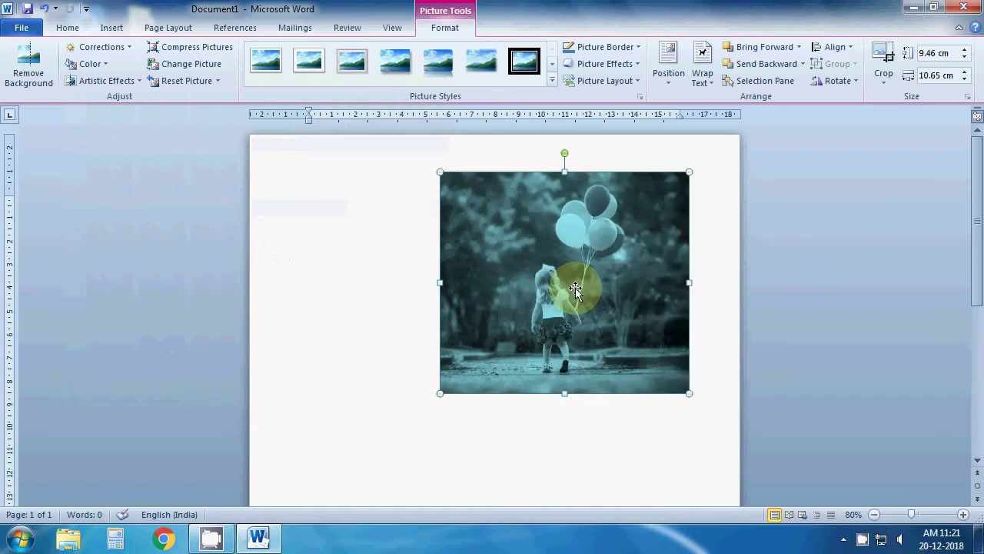
{"action": "left_click", "coordinate": [91, 64]}
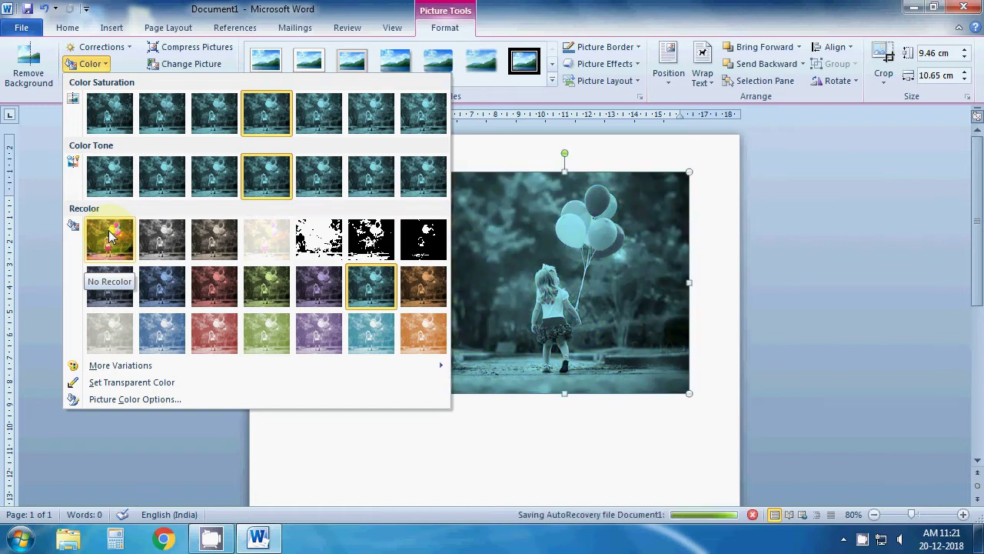
{"action": "left_click", "coordinate": [109, 237]}
{"action": "left_click_drag", "start_coordinate": [594, 275], "coordinate": [499, 276]}
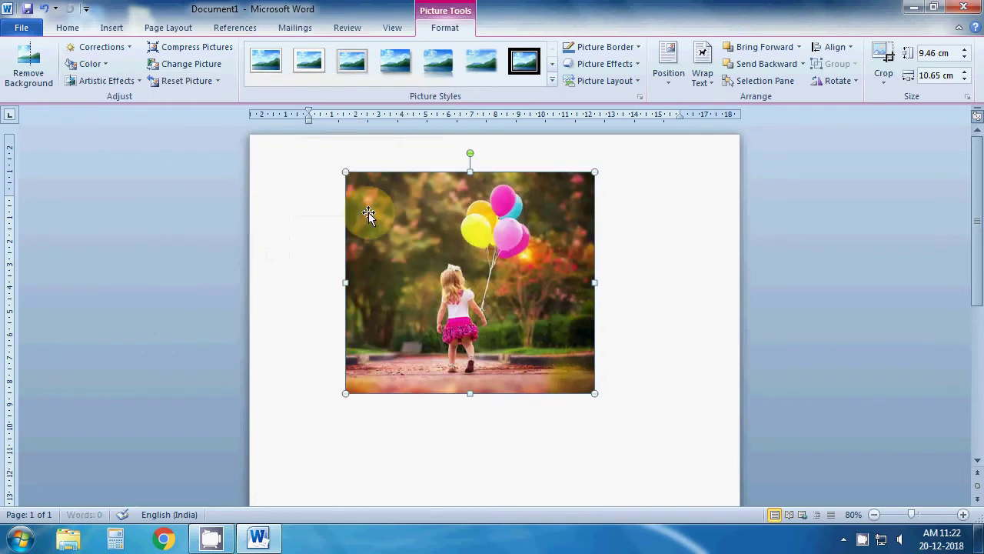
{"action": "left_click", "coordinate": [125, 81]}
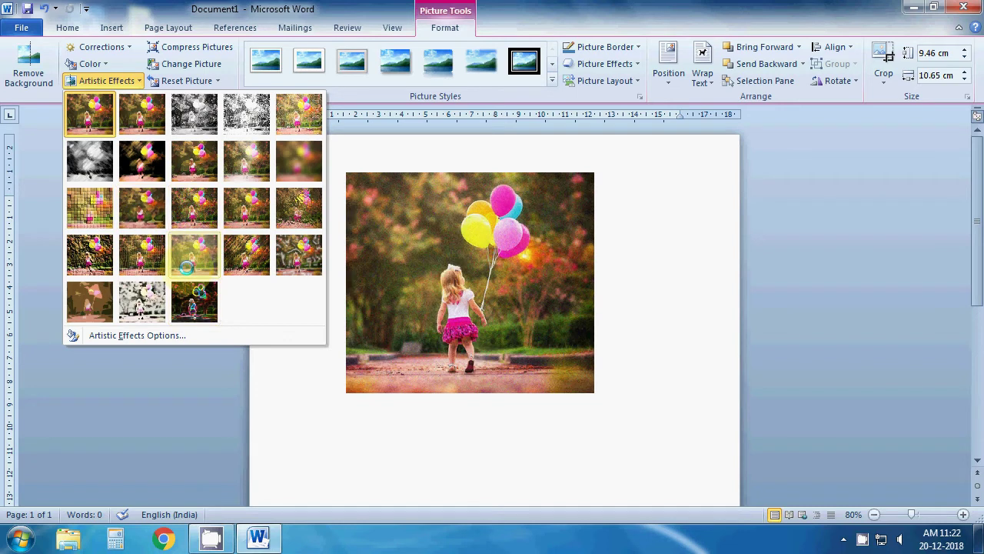
{"action": "left_click", "coordinate": [145, 294]}
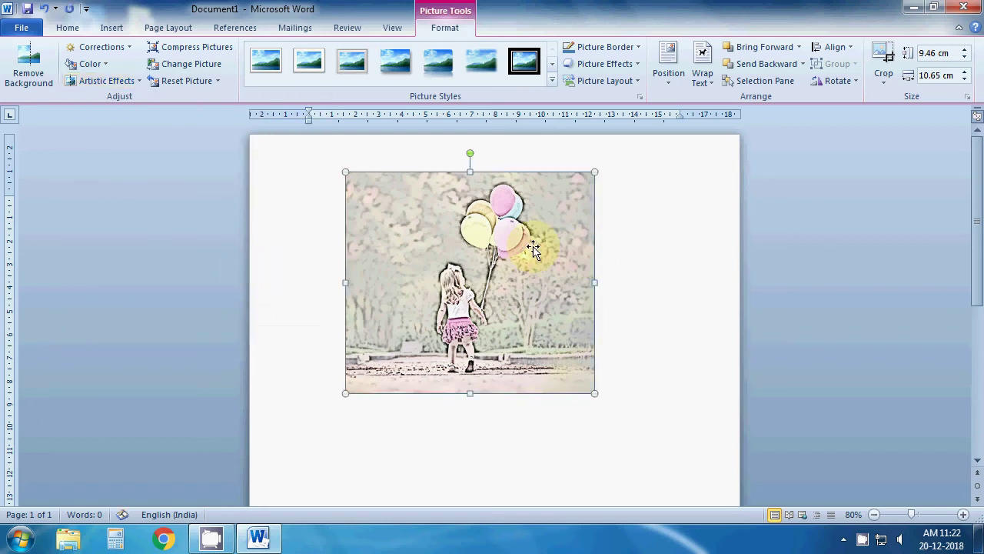
{"action": "left_click", "coordinate": [123, 81]}
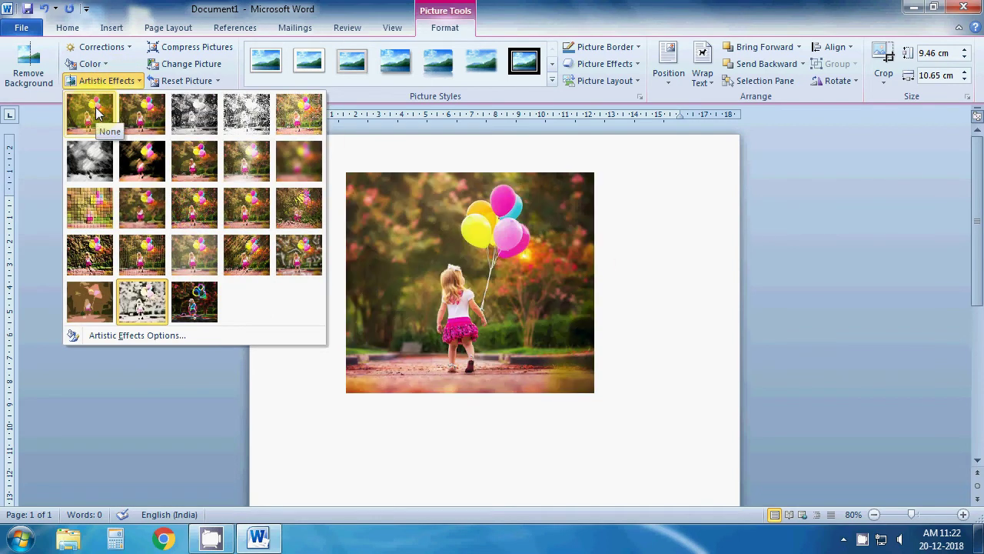
{"action": "left_click", "coordinate": [95, 107]}
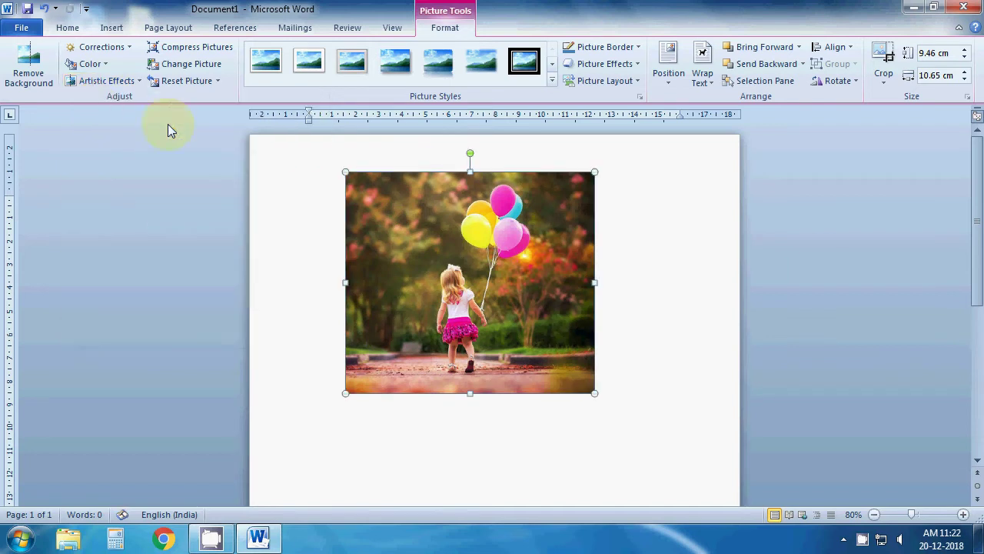
- Nudge the girl photo, compress it at E-mail (96 ppi), and enlarge it to 11.94 × 13.44 cm
{"action": "left_click_drag", "start_coordinate": [426, 225], "coordinate": [468, 243]}
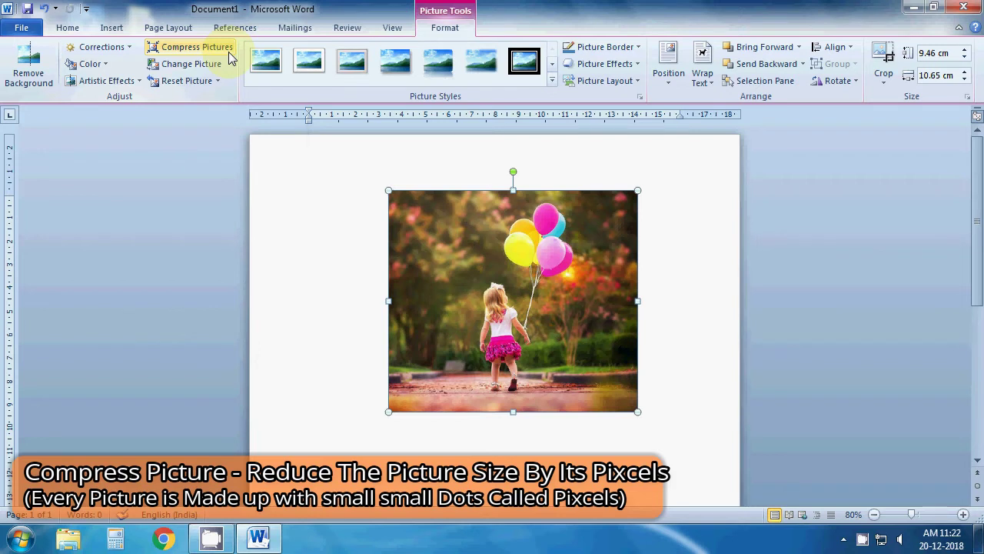
{"action": "left_click", "coordinate": [229, 58]}
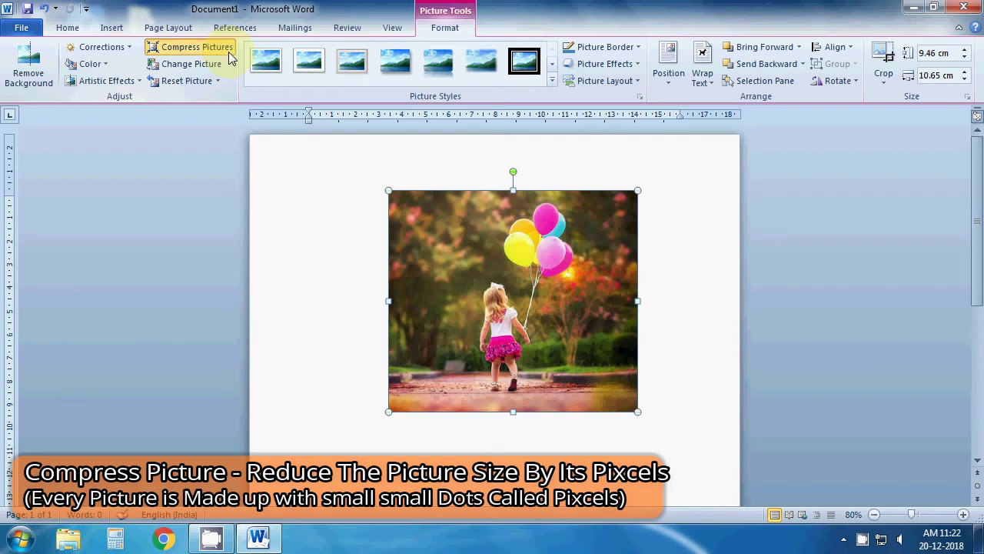
{"action": "mouse_move", "coordinate": [450, 185]}
{"action": "left_mouse_down"}
{"action": "mouse_move", "coordinate": [266, 206]}
{"action": "mouse_move", "coordinate": [116, 172]}
{"action": "left_mouse_up"}
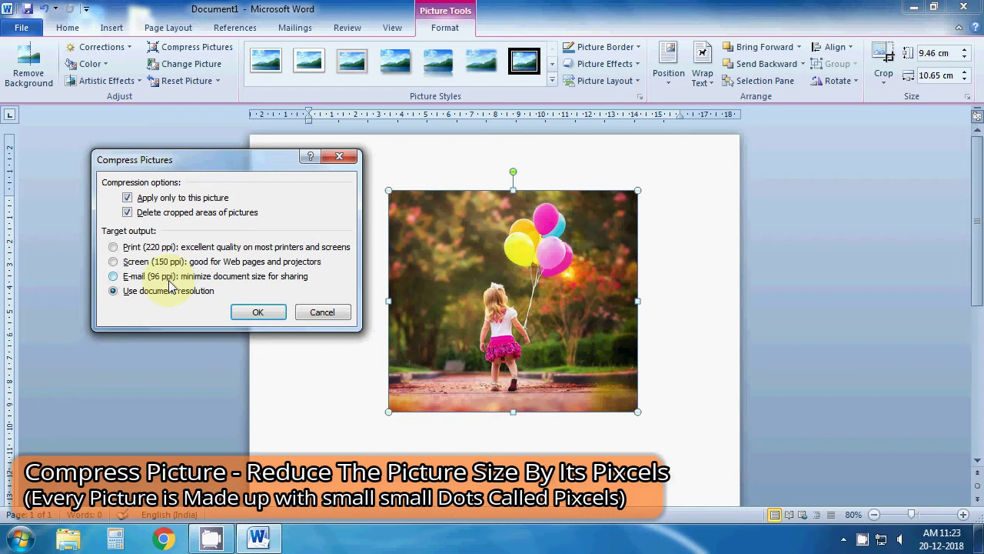
{"action": "left_click", "coordinate": [266, 315]}
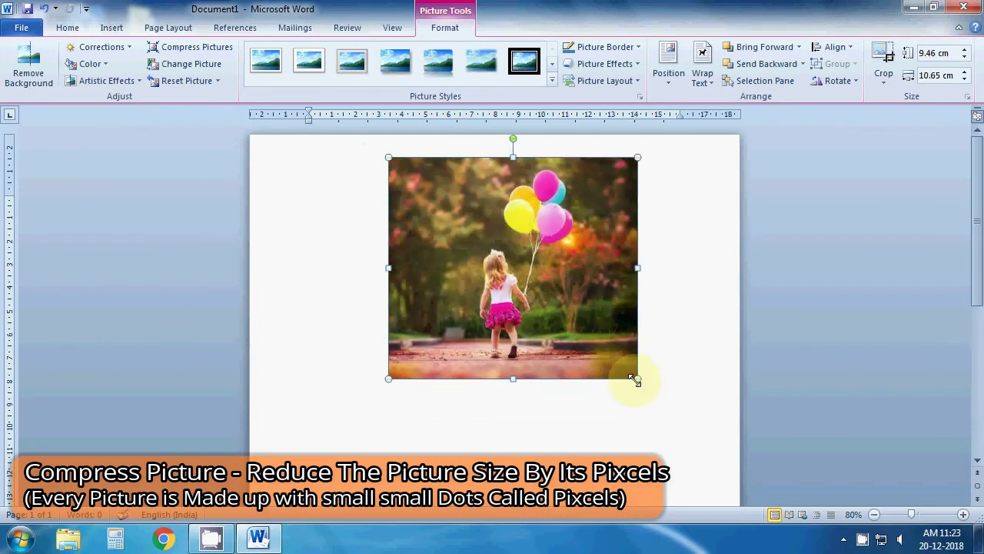
{"action": "left_click_drag", "start_coordinate": [638, 378], "coordinate": [688, 437]}
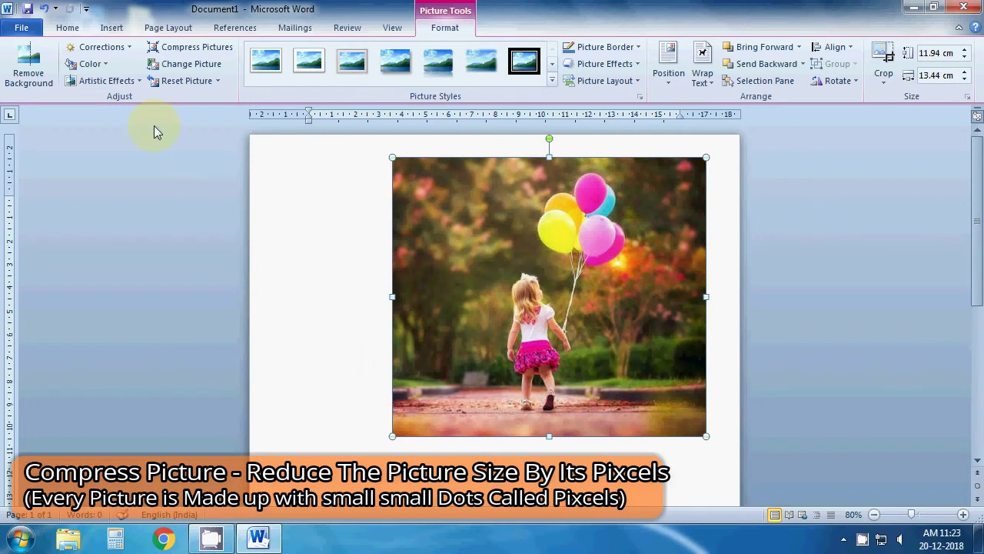
{"action": "left_click", "coordinate": [123, 82]}
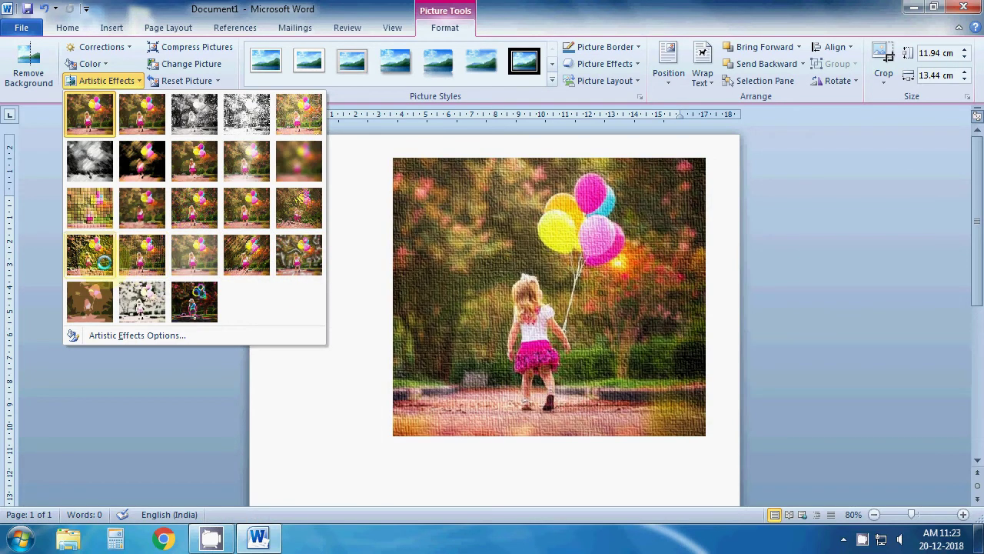
{"action": "left_click", "coordinate": [329, 362]}
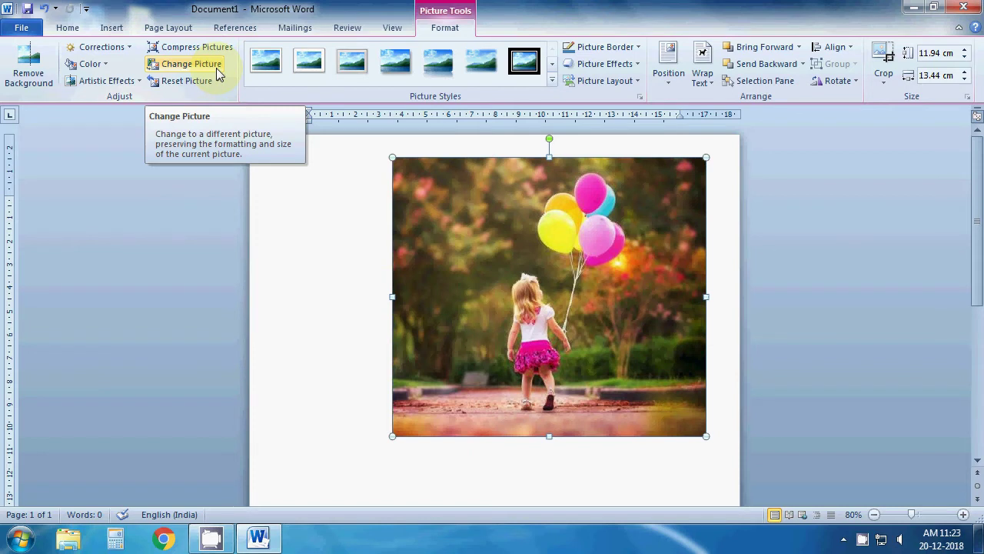
- Replace the photo with picture 999, the rain-on-glass umbrella image, and nudge it
{"action": "left_click", "coordinate": [216, 68]}
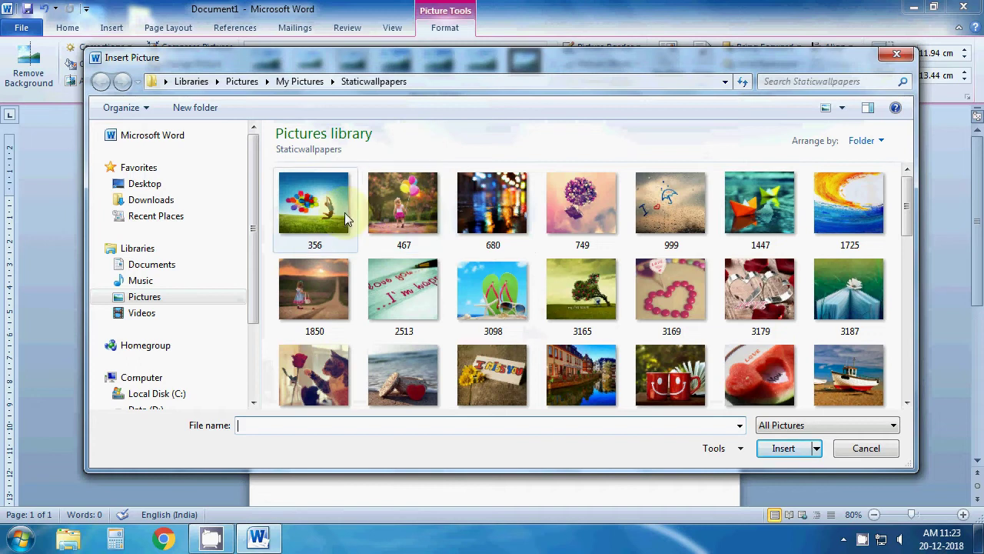
{"action": "left_click", "coordinate": [670, 204]}
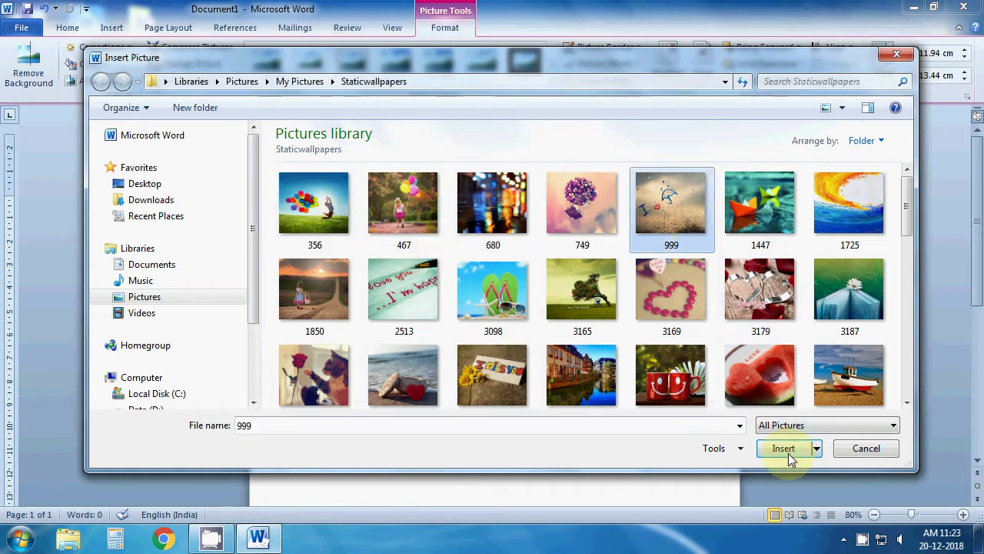
{"action": "left_click", "coordinate": [783, 448]}
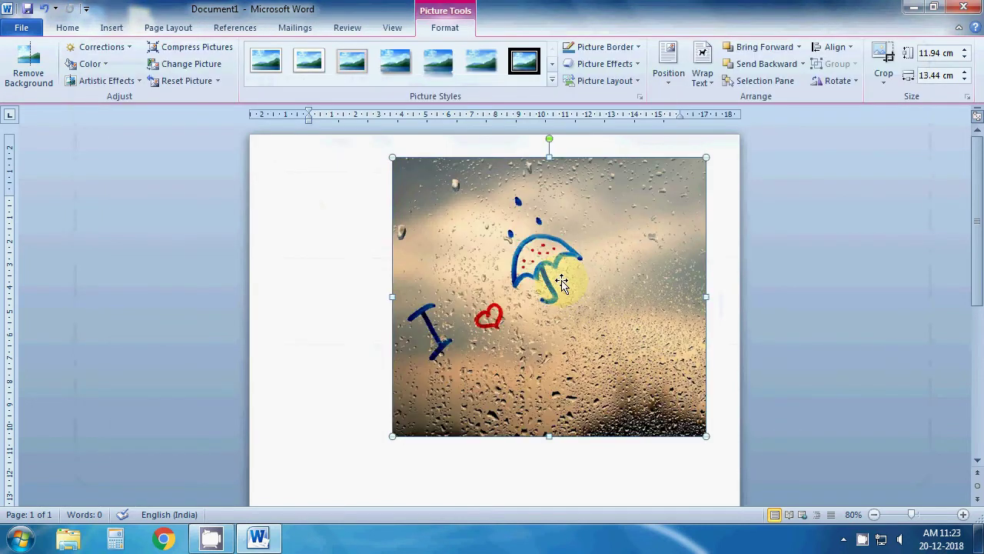
{"action": "mouse_move", "coordinate": [543, 287]}
{"action": "left_mouse_down"}
{"action": "mouse_move", "coordinate": [514, 294]}
{"action": "mouse_move", "coordinate": [508, 313]}
{"action": "mouse_move", "coordinate": [525, 302]}
{"action": "left_mouse_up"}
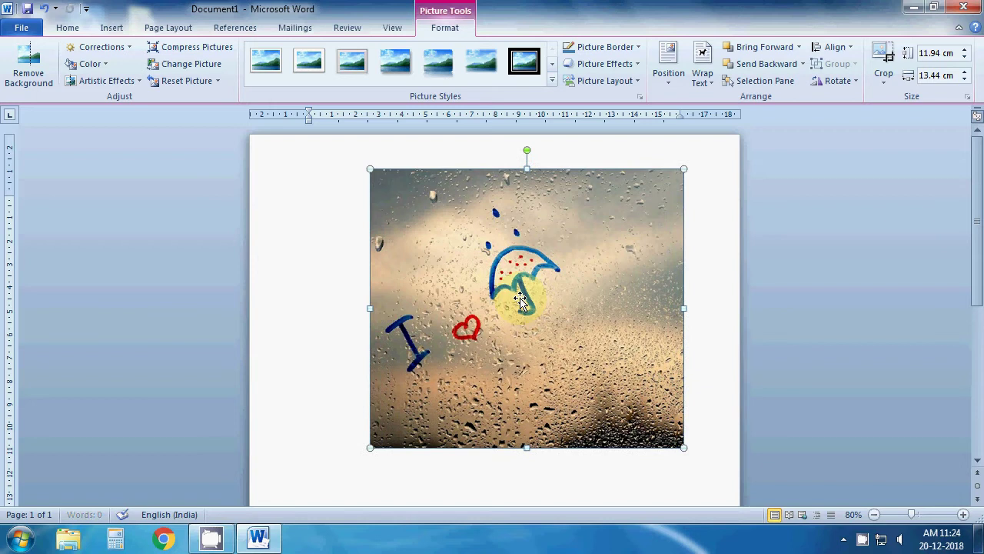
- Compress the picture, try Grayscale and an artistic effect, then reset its original colours
{"action": "left_click", "coordinate": [219, 46]}
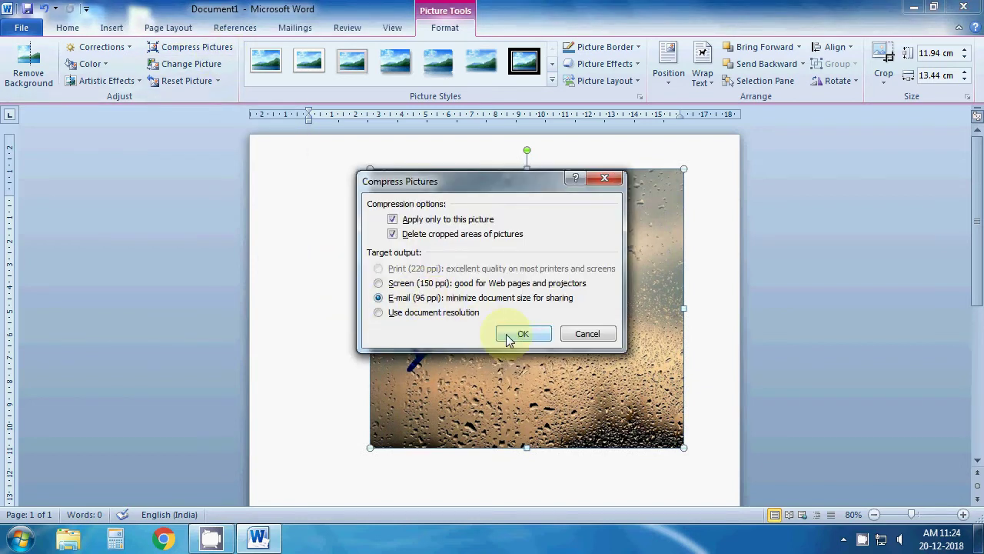
{"action": "left_click", "coordinate": [509, 334]}
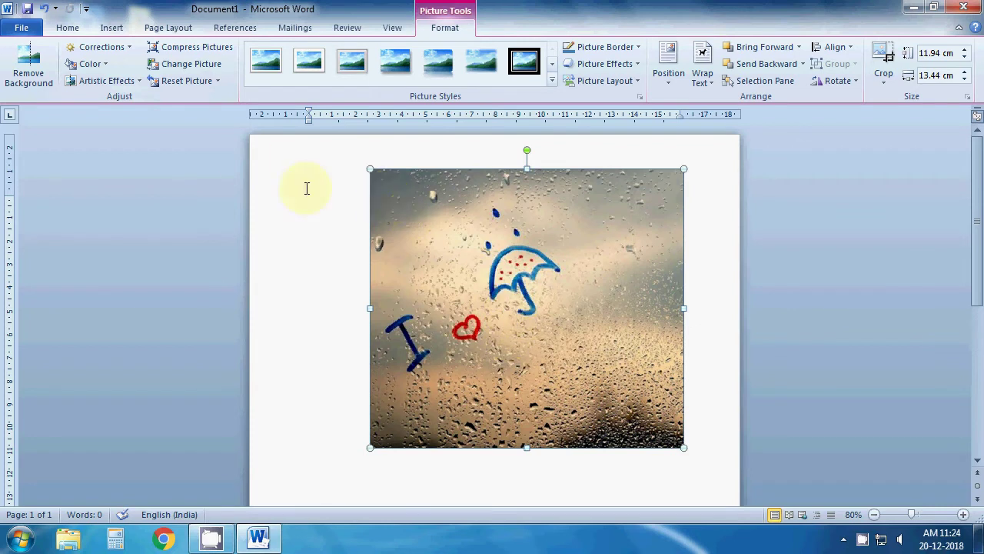
{"action": "left_click", "coordinate": [86, 64]}
{"action": "left_click", "coordinate": [161, 240]}
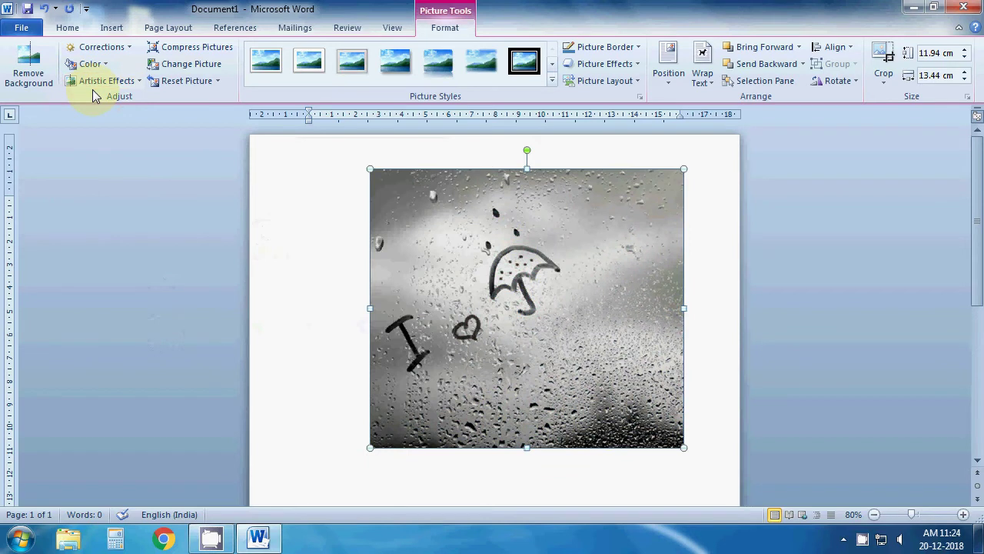
{"action": "left_click", "coordinate": [108, 81]}
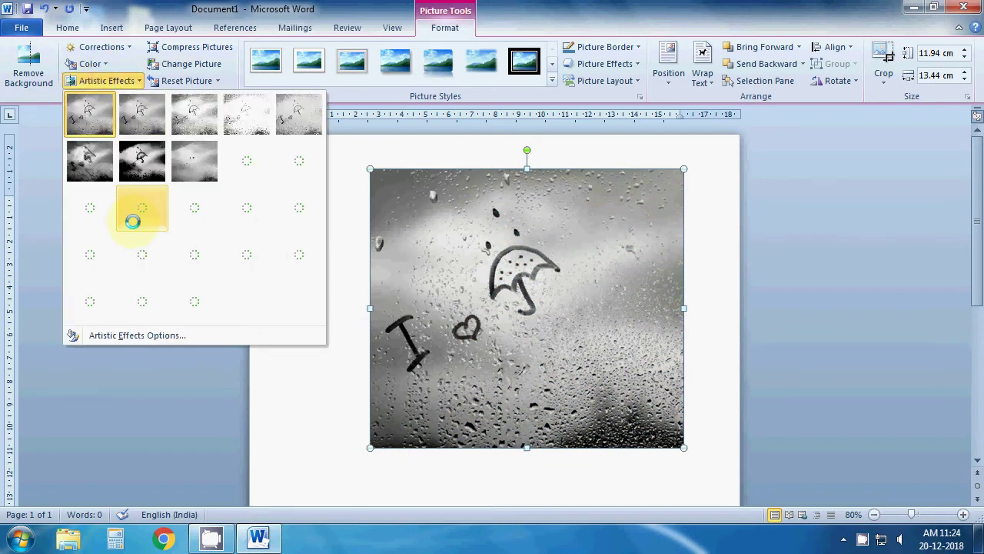
{"action": "left_click", "coordinate": [135, 219]}
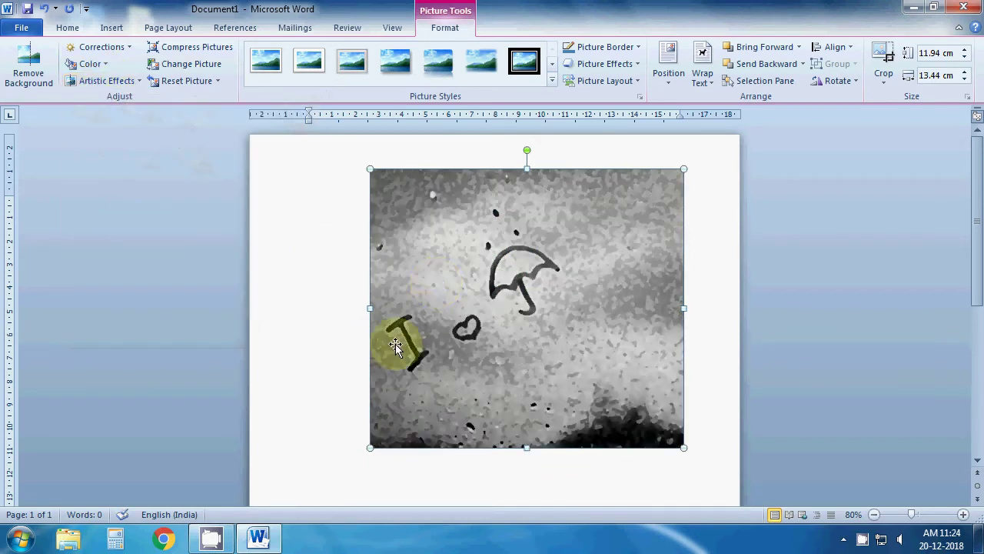
{"action": "left_click", "coordinate": [192, 83]}
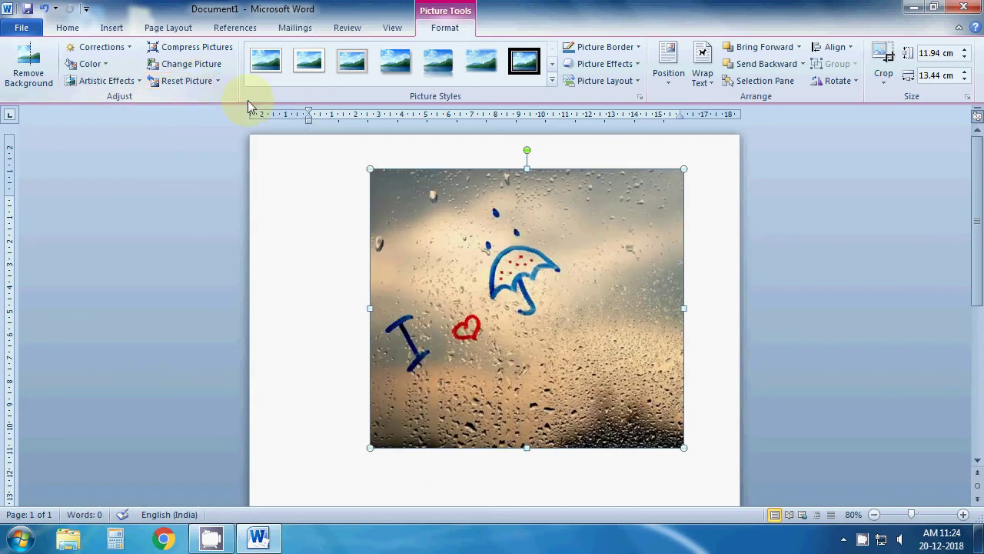
- Give the umbrella picture the Rotated, White picture style
{"action": "left_click", "coordinate": [553, 82]}
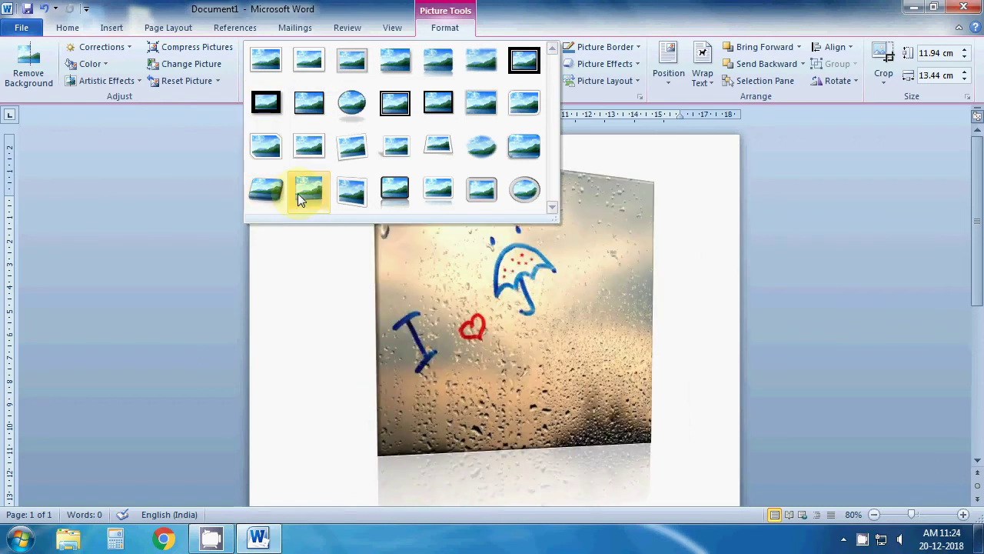
{"action": "left_click", "coordinate": [354, 148]}
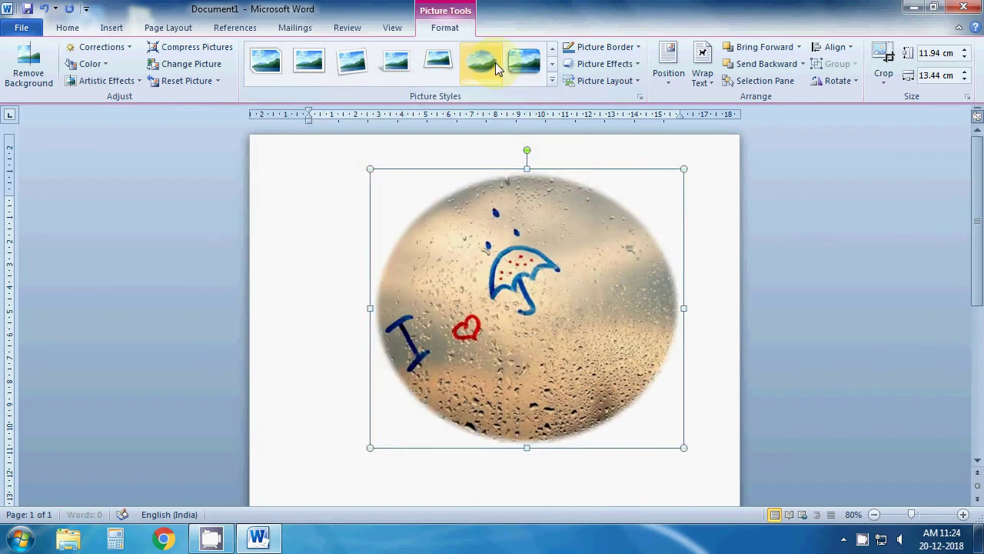
{"action": "left_click", "coordinate": [357, 73]}
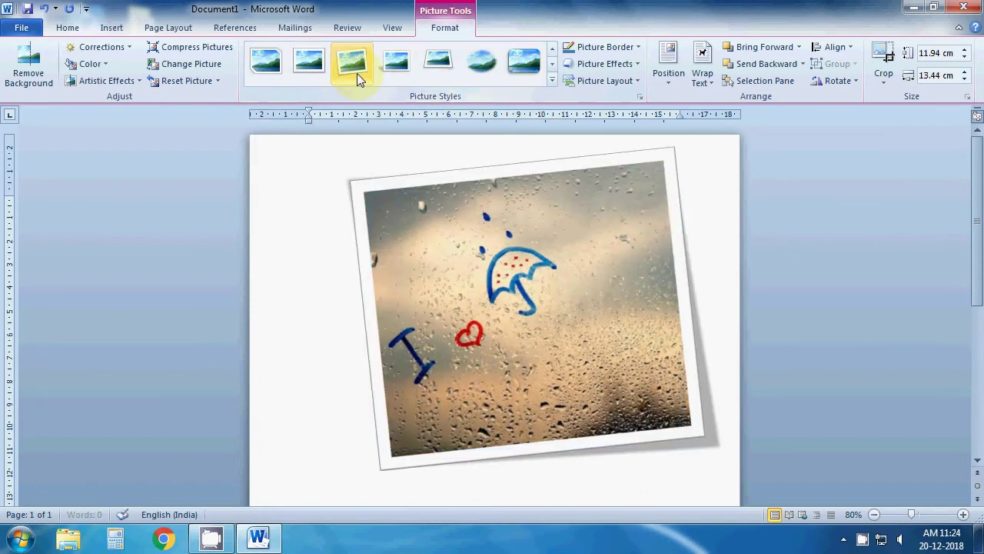
- Swap in the girl-with-balloons image 467, then reset the picture to drop the frame
{"action": "left_click", "coordinate": [198, 65]}
{"action": "left_click", "coordinate": [404, 231]}
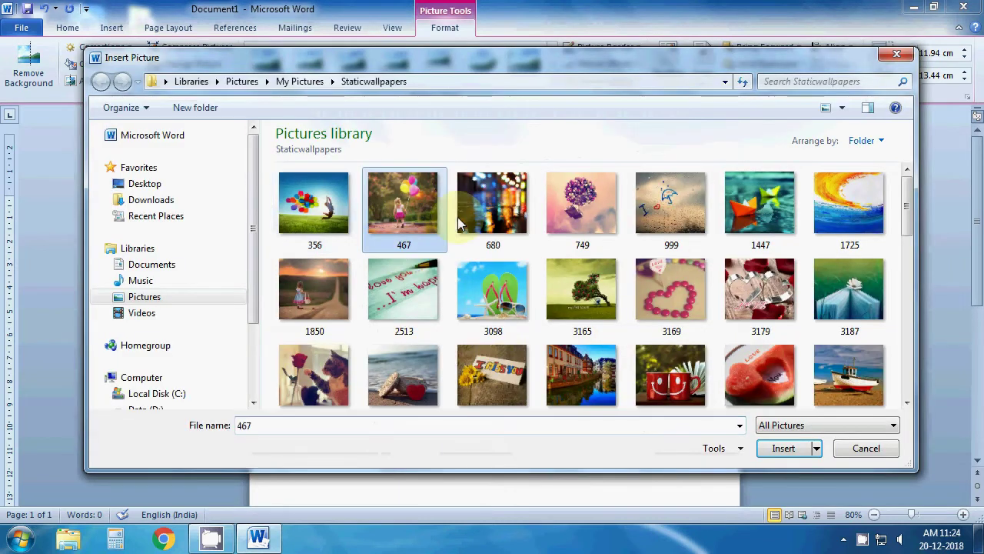
{"action": "left_click", "coordinate": [788, 443]}
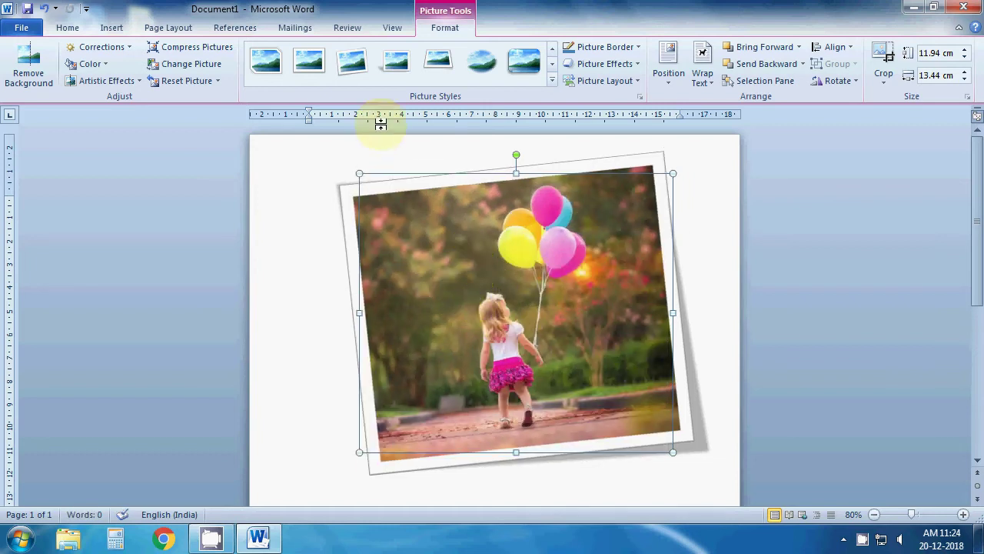
{"action": "left_click", "coordinate": [195, 80]}
- Nudge the balloon picture up and left and give it a red border
{"action": "left_click_drag", "start_coordinate": [569, 280], "coordinate": [541, 286]}
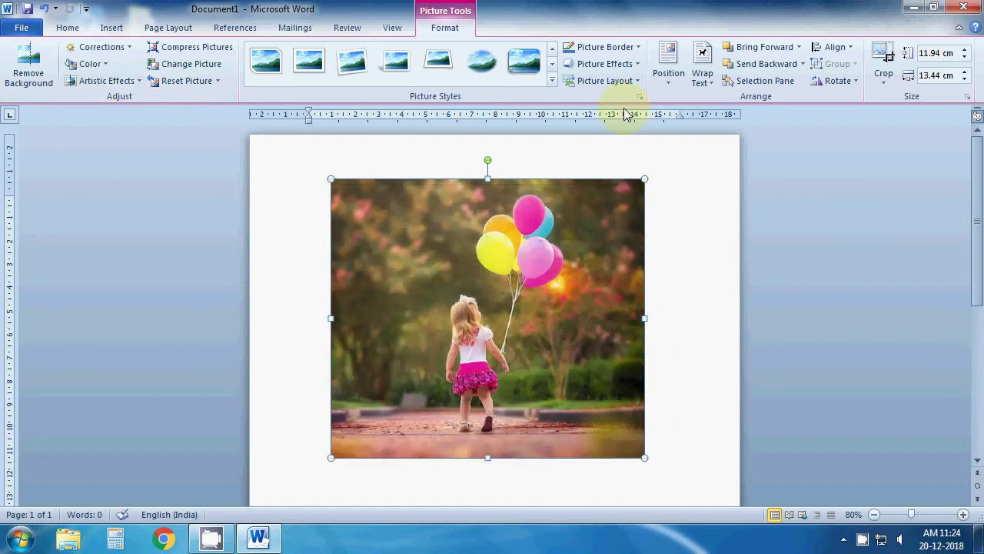
{"action": "left_click", "coordinate": [622, 49]}
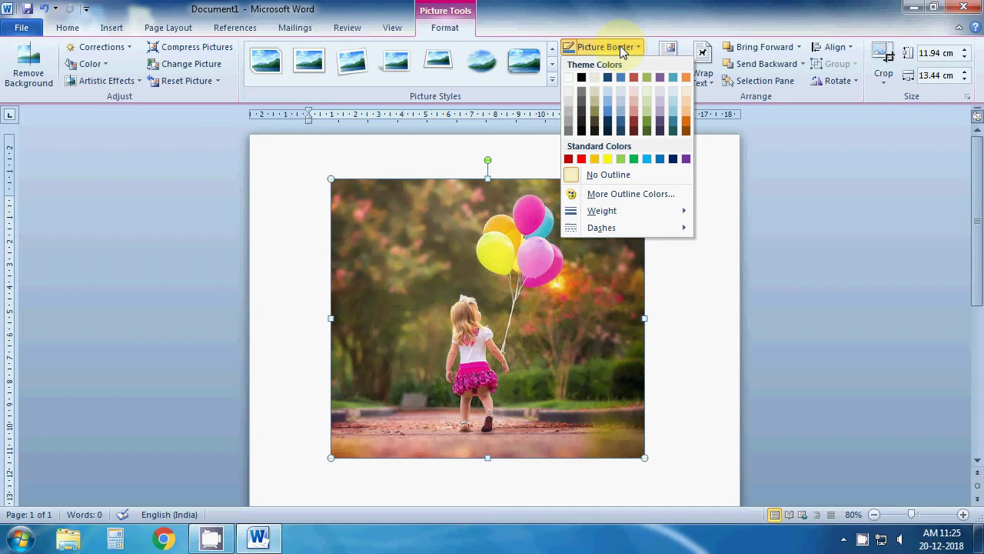
{"action": "left_click", "coordinate": [582, 159]}
{"action": "left_click", "coordinate": [657, 258]}
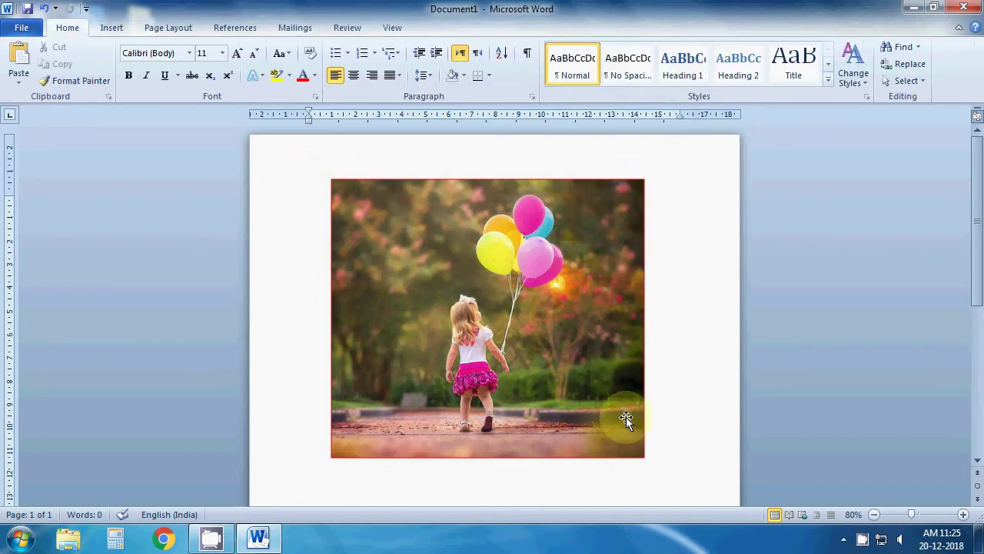
{"action": "double_click", "coordinate": [623, 377]}
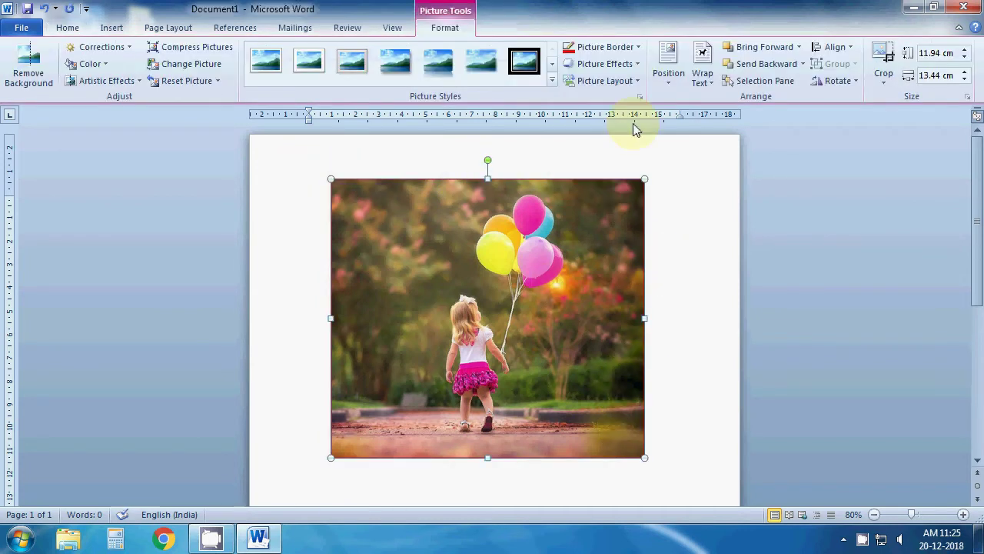
- Thicken the red picture border to 4½ pt
{"action": "left_click", "coordinate": [614, 54]}
{"action": "mouse_move", "coordinate": [627, 210]}
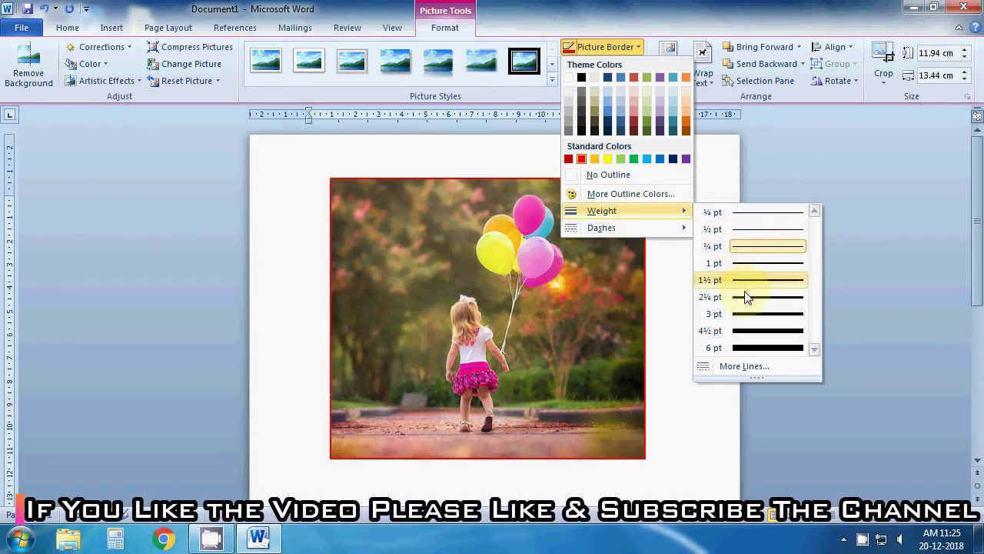
{"action": "left_click", "coordinate": [752, 332]}
{"action": "left_click", "coordinate": [654, 231]}
{"action": "left_click", "coordinate": [585, 234]}
- Look over the dash styles, then set the picture border to No Outline
{"action": "left_click", "coordinate": [605, 47]}
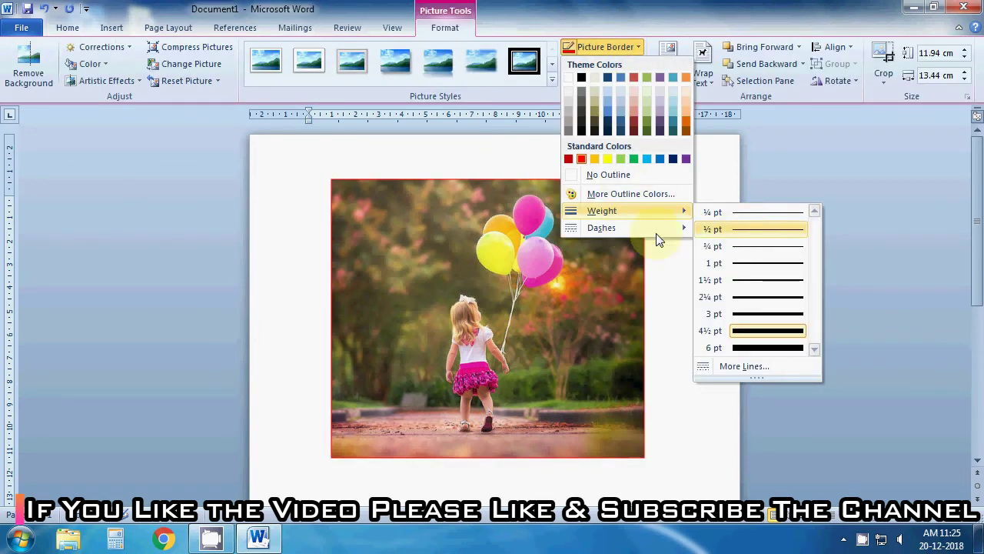
{"action": "mouse_move", "coordinate": [601, 228]}
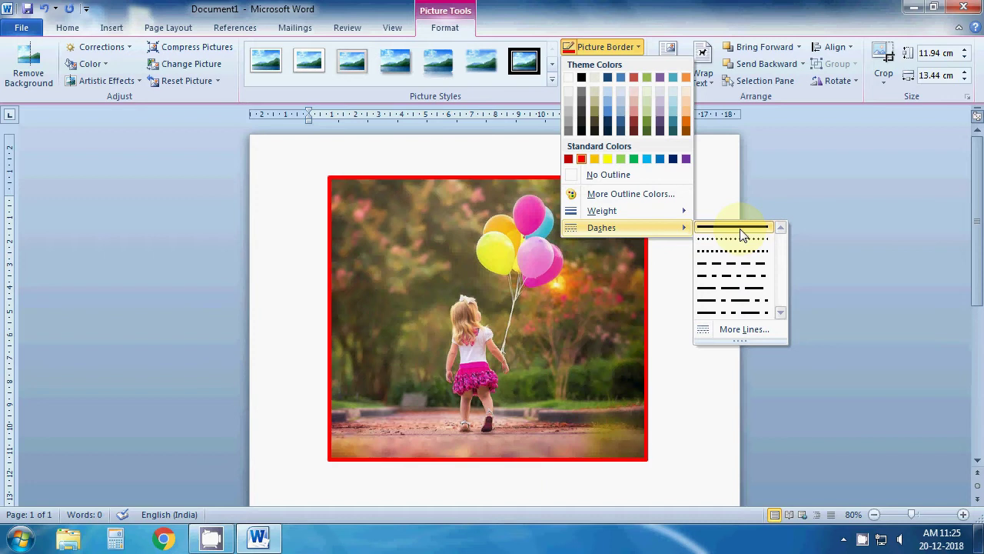
{"action": "left_click", "coordinate": [648, 186]}
{"action": "left_click", "coordinate": [631, 48]}
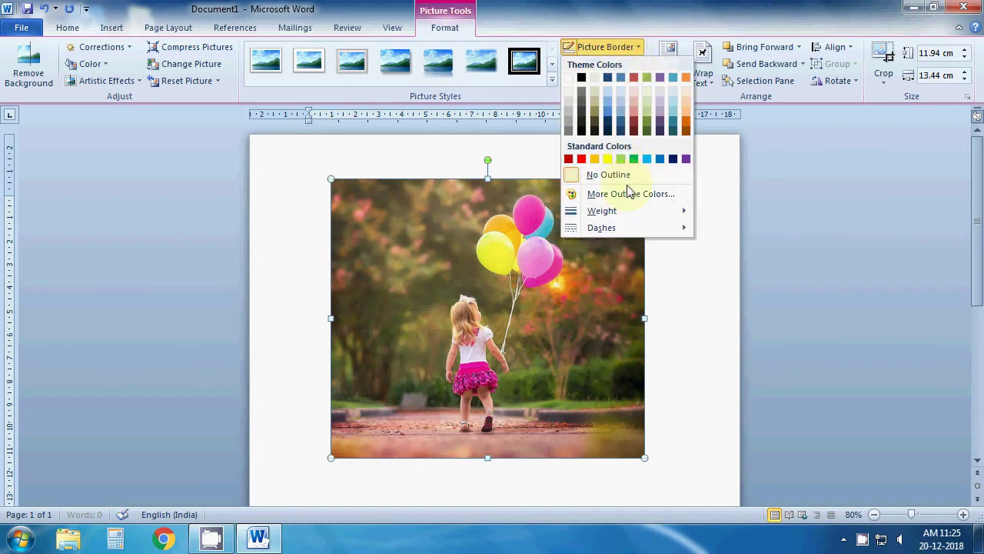
{"action": "left_click", "coordinate": [631, 179]}
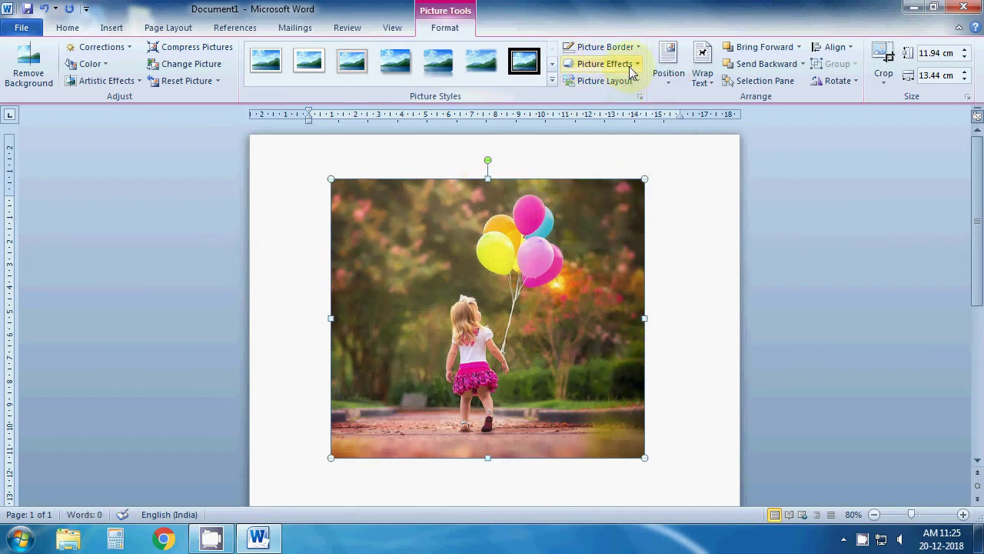
- Browse the picture styles and Picture Effects shadow presets without applying any
{"action": "left_click", "coordinate": [551, 82]}
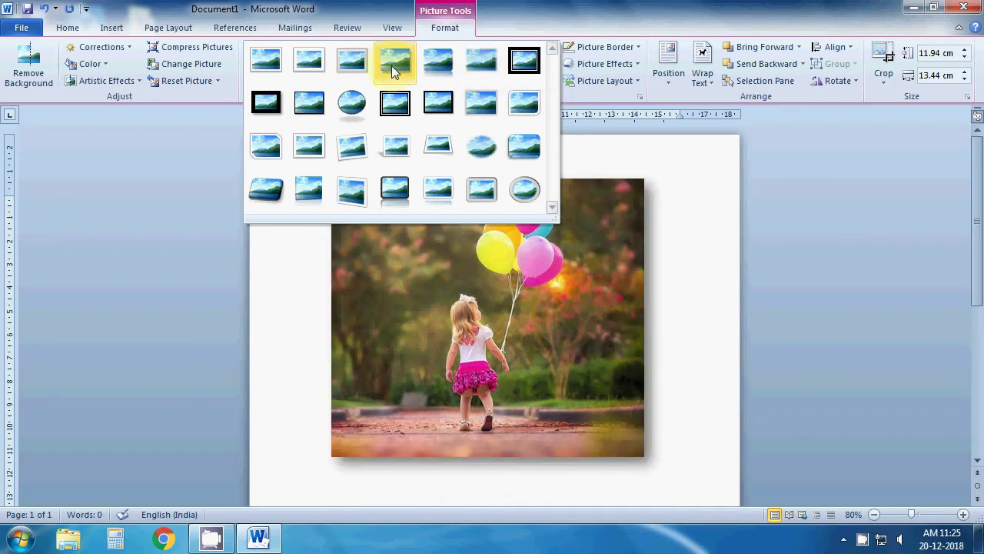
{"action": "left_click", "coordinate": [679, 180]}
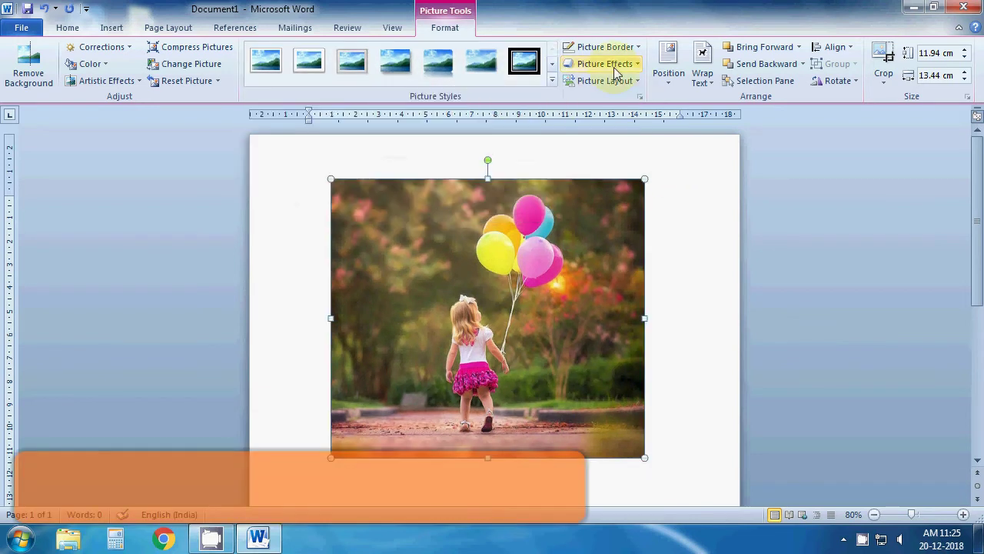
{"action": "left_click", "coordinate": [615, 67]}
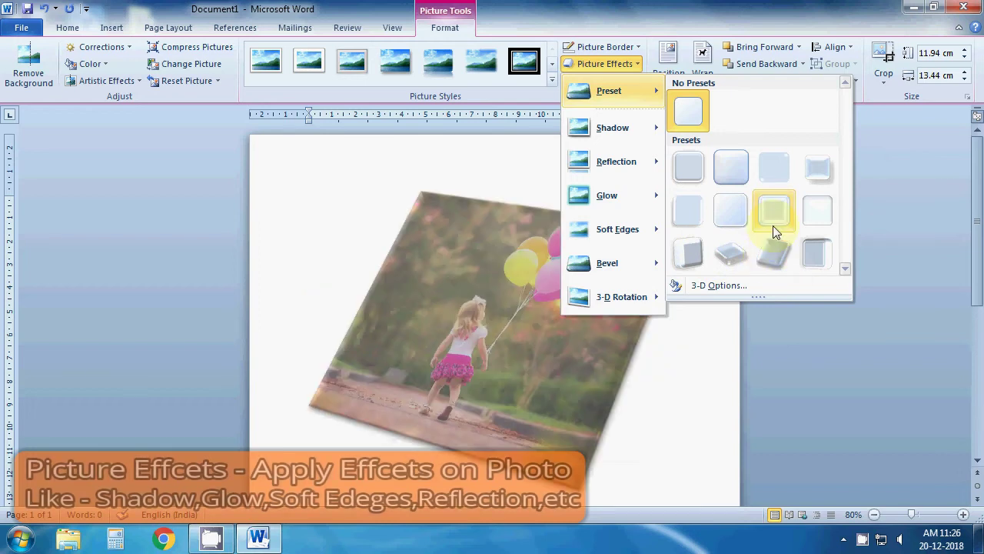
{"action": "mouse_move", "coordinate": [613, 127]}
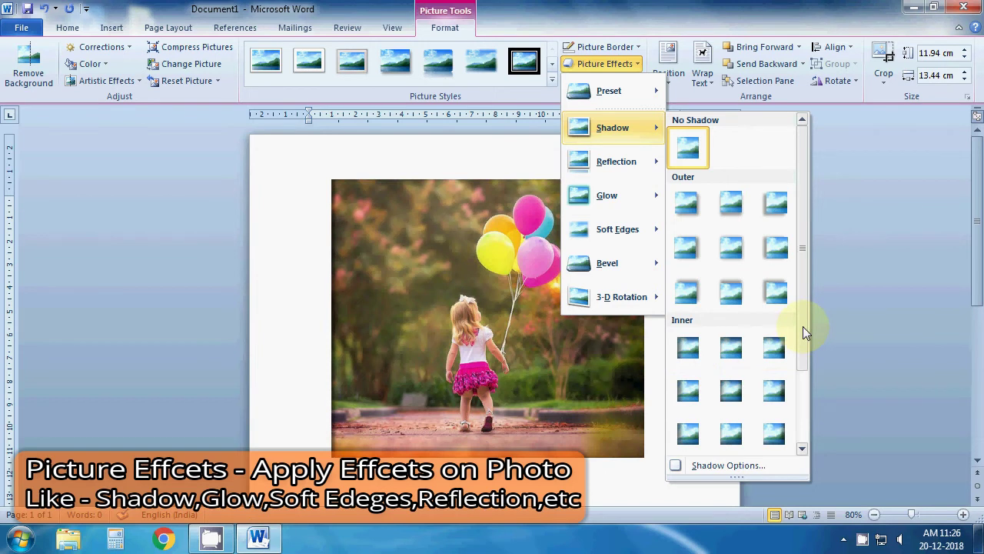
{"action": "left_click_drag", "start_coordinate": [803, 326], "coordinate": [806, 385]}
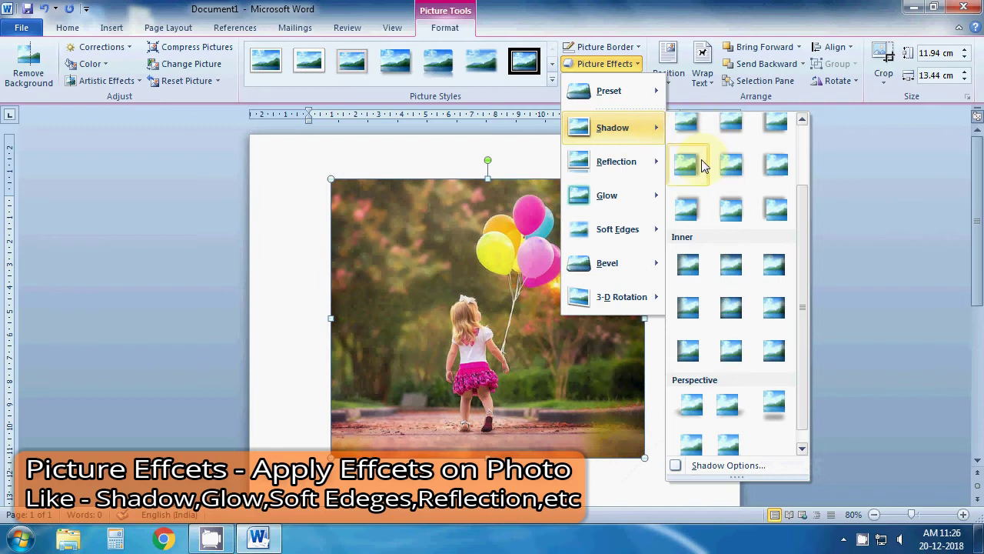
{"action": "left_click", "coordinate": [594, 373]}
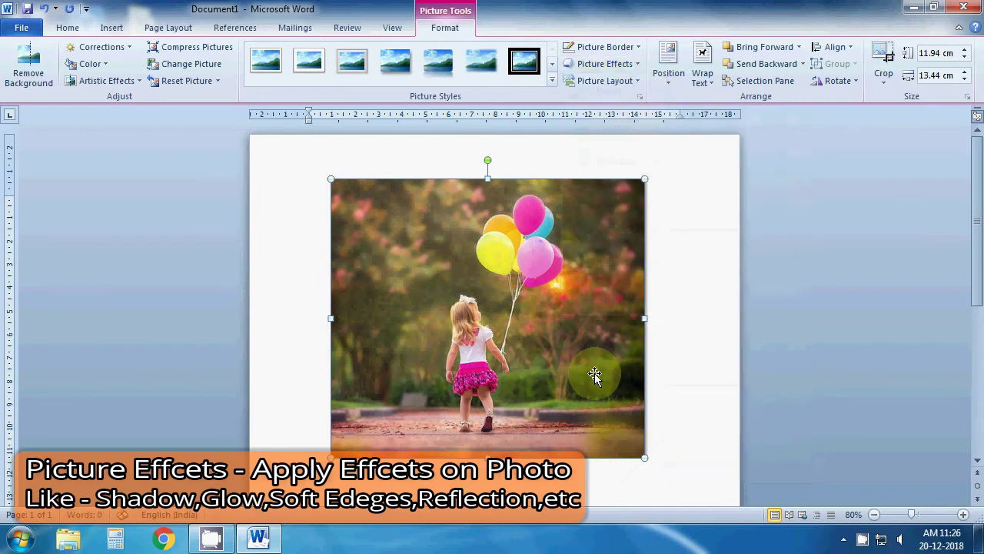
{"action": "left_click", "coordinate": [618, 67]}
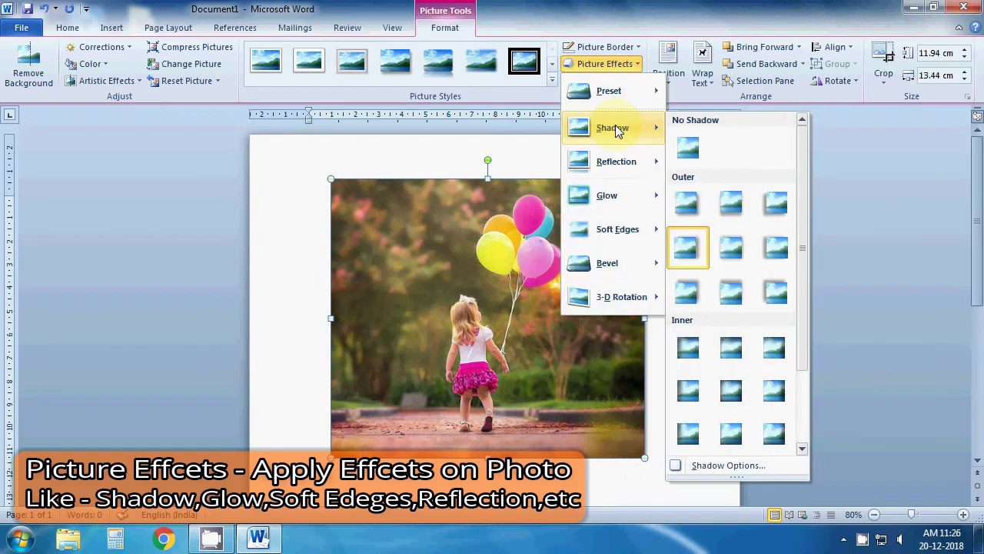
{"action": "left_click", "coordinate": [686, 146]}
- Shrink the balloon photo to 8.47 cm tall and give it an aqua glow
{"action": "left_click", "coordinate": [608, 64]}
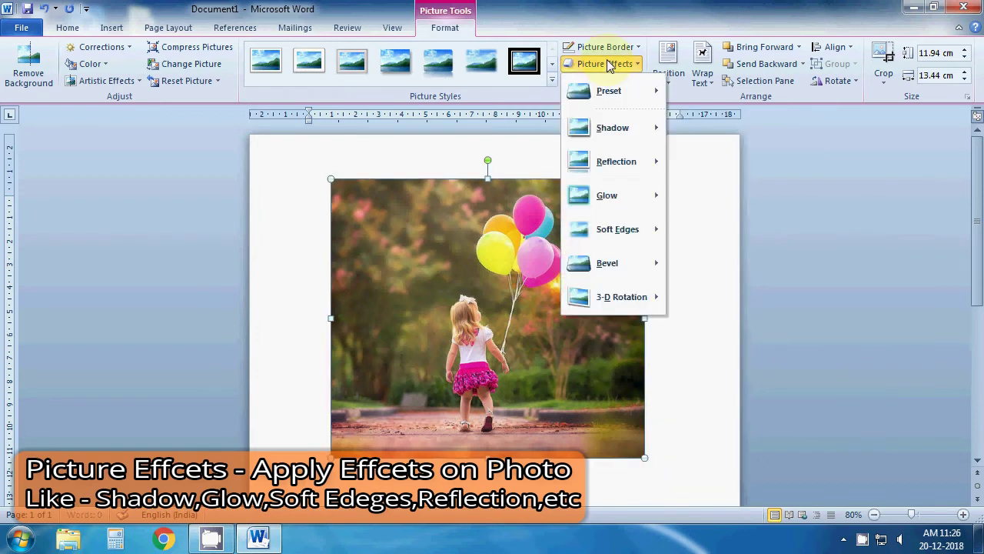
{"action": "mouse_move", "coordinate": [616, 162]}
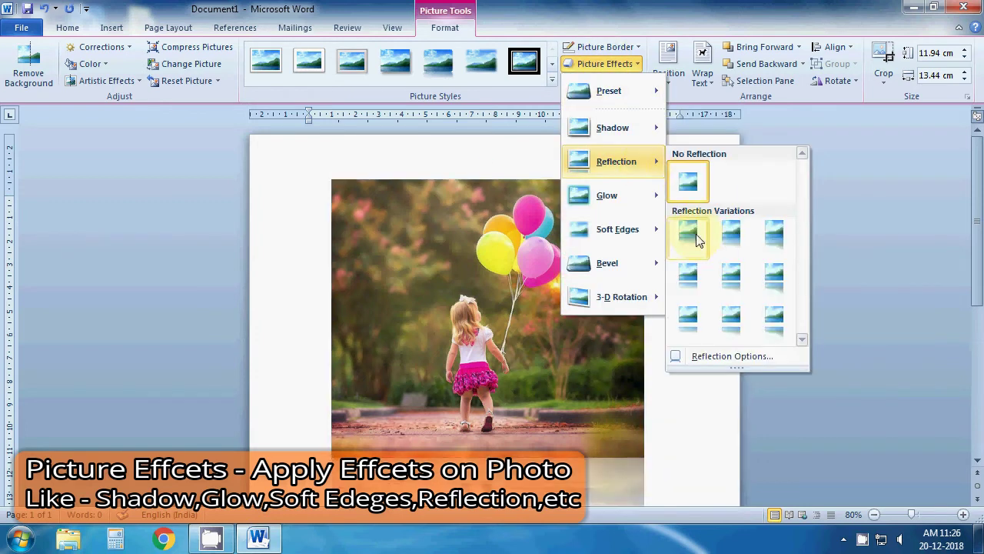
{"action": "left_click", "coordinate": [401, 277]}
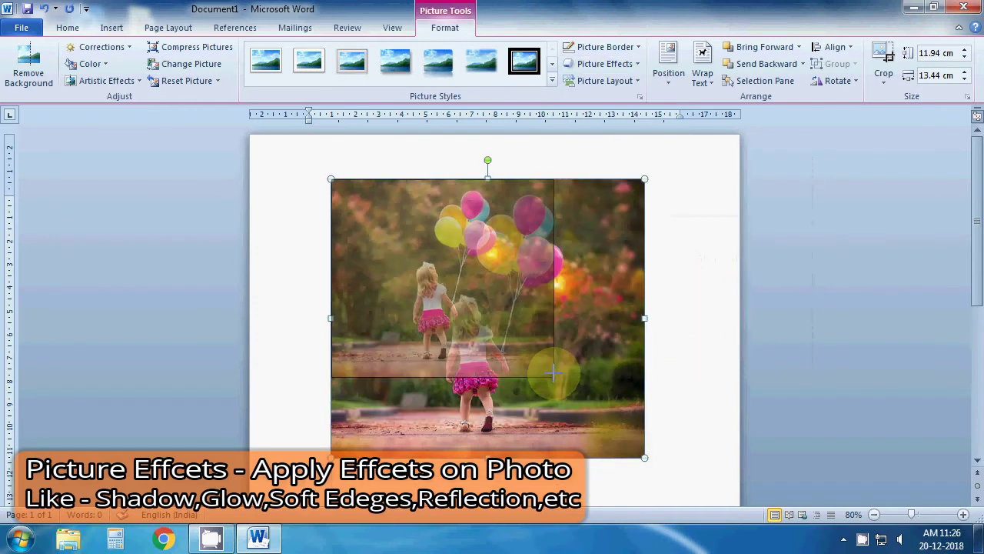
{"action": "left_click_drag", "start_coordinate": [645, 459], "coordinate": [553, 376]}
{"action": "left_click", "coordinate": [616, 67]}
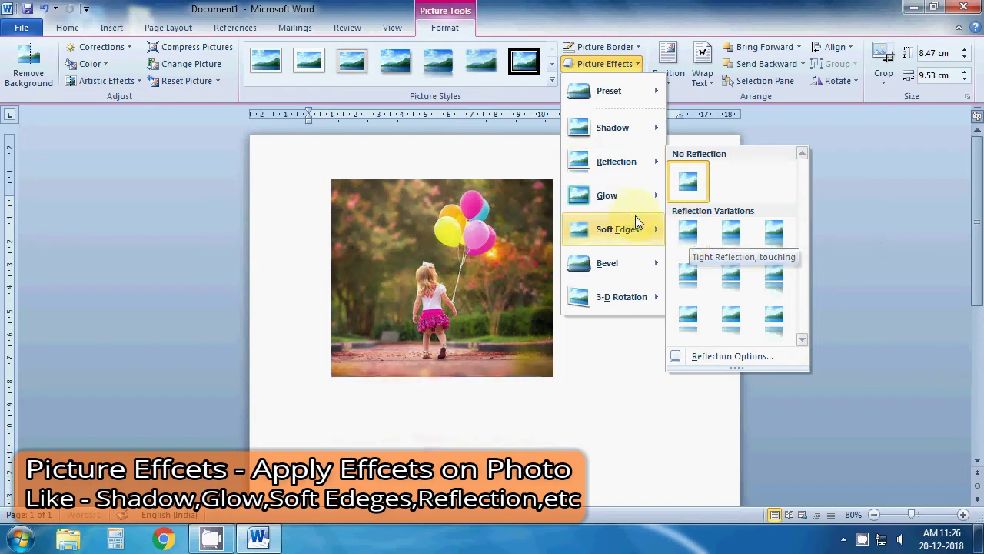
{"action": "mouse_move", "coordinate": [607, 195]}
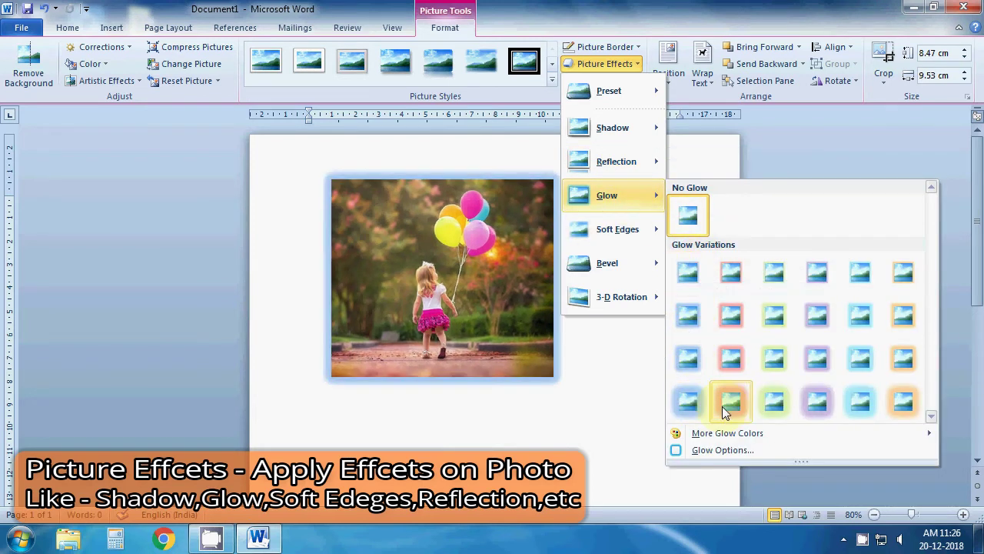
{"action": "left_click", "coordinate": [870, 406]}
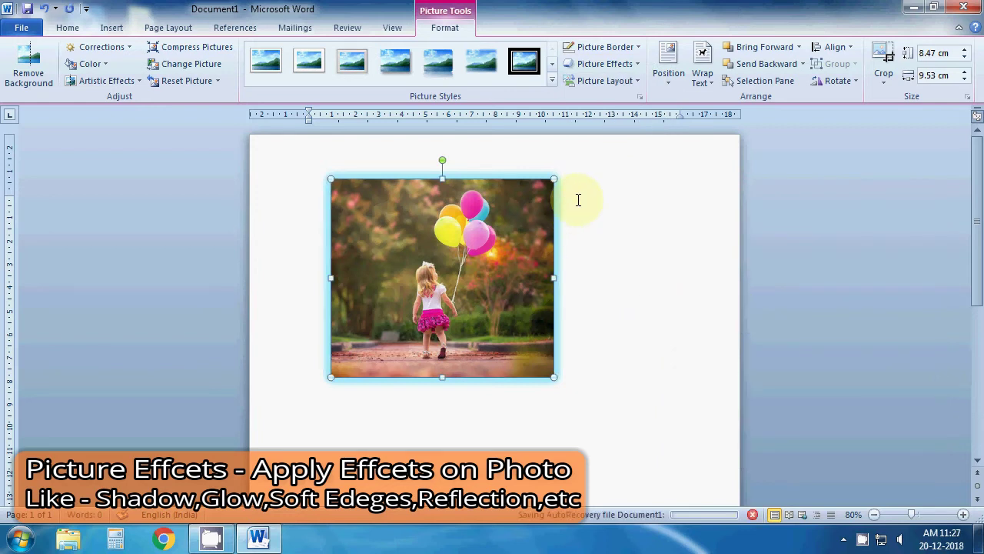
- Try a white picture border, then set the outline to No Outline
{"action": "left_click", "coordinate": [596, 47]}
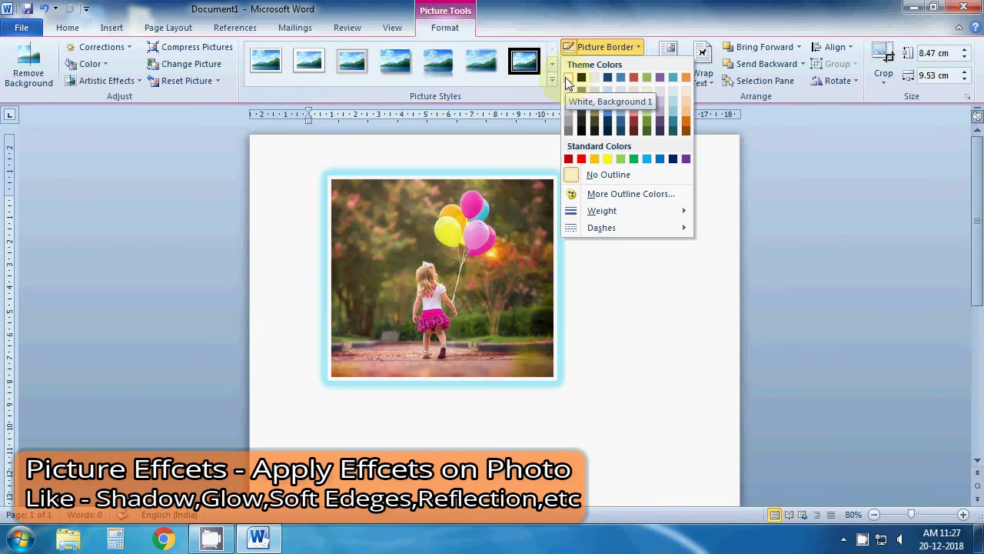
{"action": "left_click", "coordinate": [568, 78]}
{"action": "left_click", "coordinate": [608, 271]}
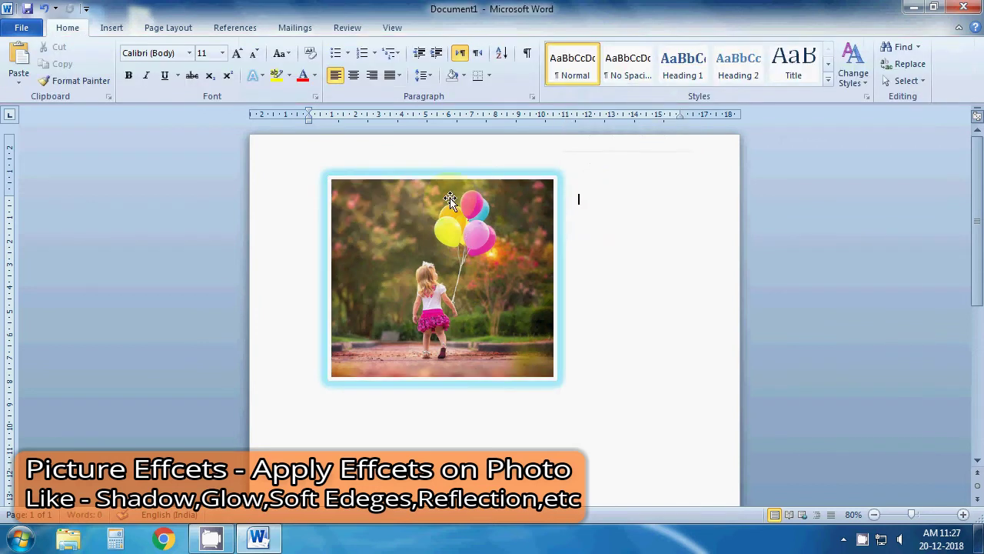
{"action": "left_click", "coordinate": [441, 230]}
{"action": "left_click", "coordinate": [632, 47]}
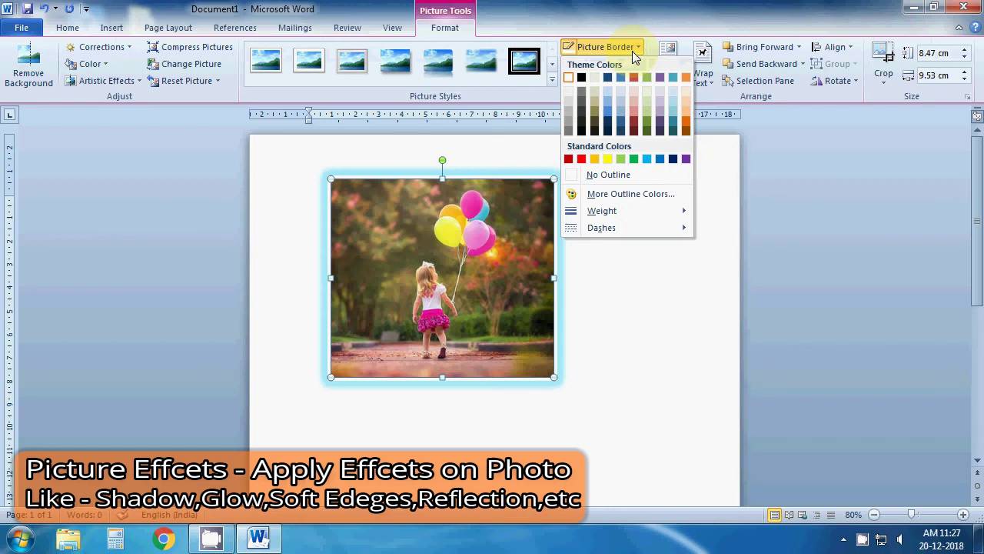
{"action": "left_click", "coordinate": [620, 177]}
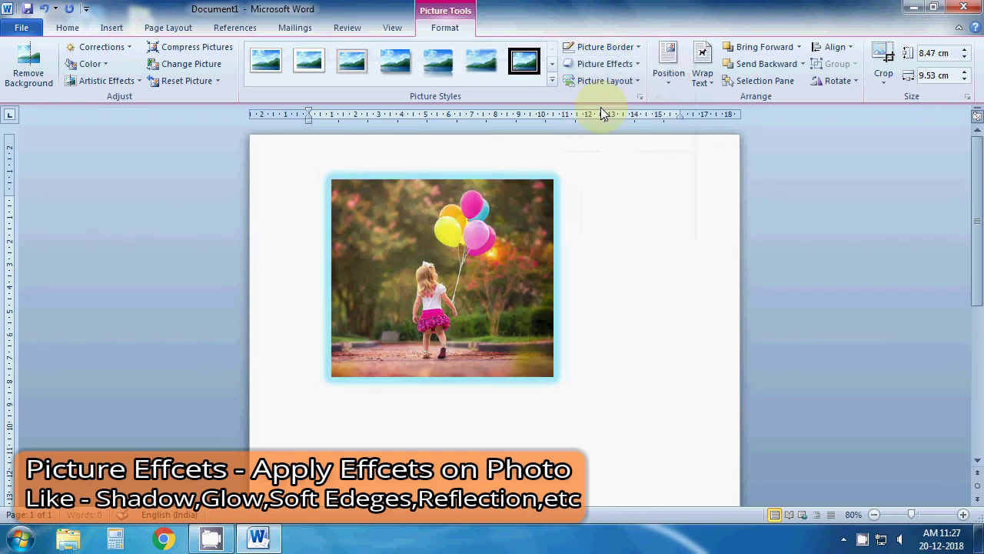
{"action": "left_click", "coordinate": [605, 64]}
- Remove the glow and give the photo 50 Point soft edges
{"action": "left_click", "coordinate": [696, 217]}
{"action": "left_click", "coordinate": [605, 63]}
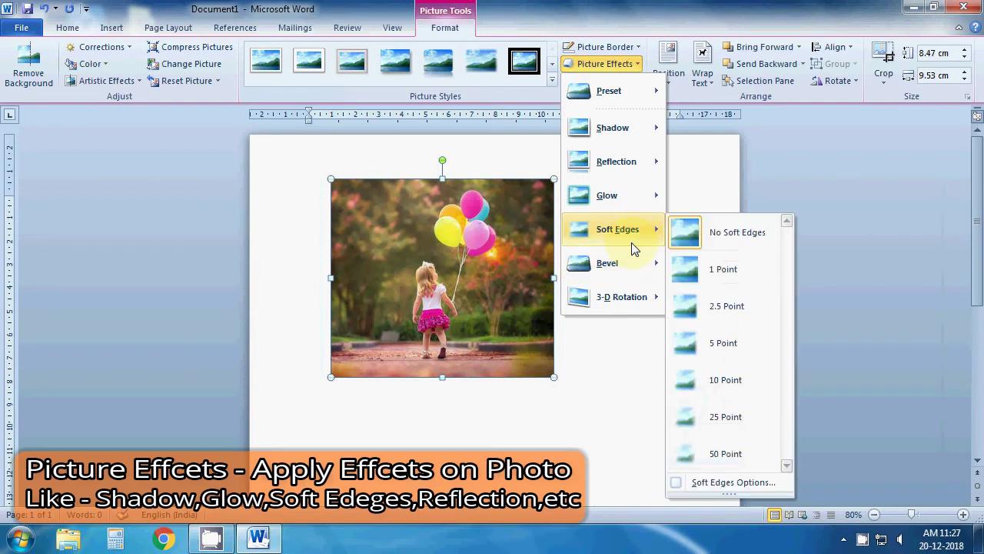
{"action": "mouse_move", "coordinate": [618, 229]}
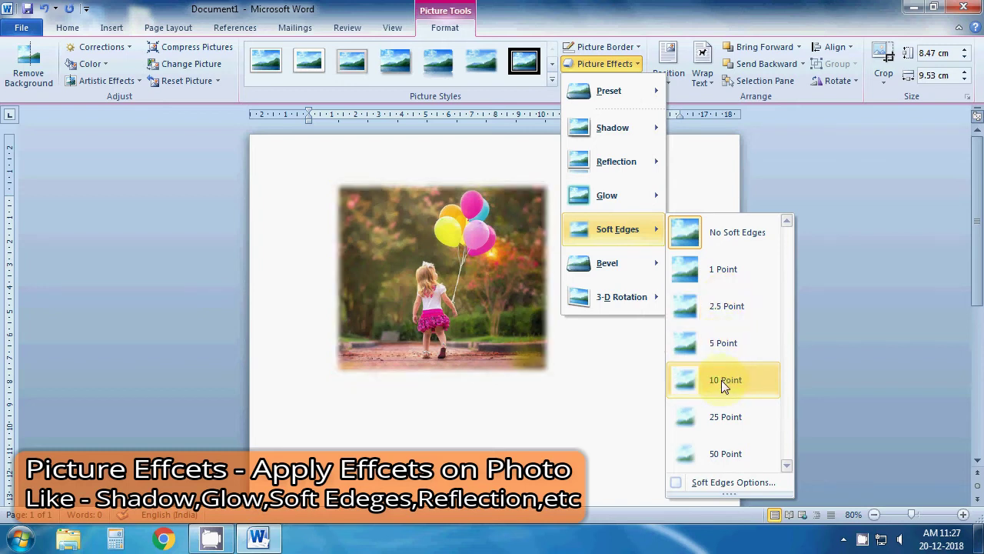
{"action": "left_click", "coordinate": [732, 449]}
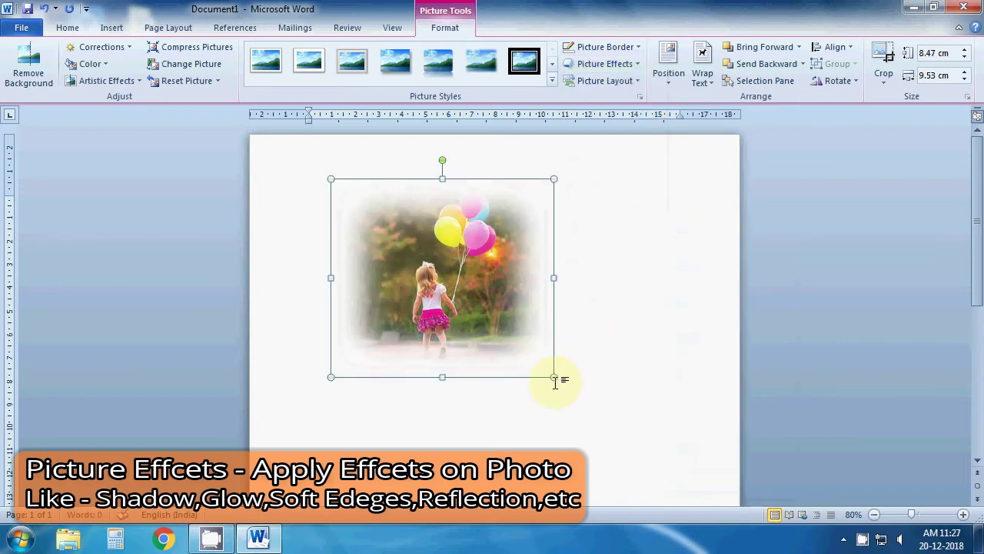
- Enlarge the photo to 11.28 × 12.7 cm and remove its soft edges
{"action": "left_click_drag", "start_coordinate": [554, 378], "coordinate": [604, 427]}
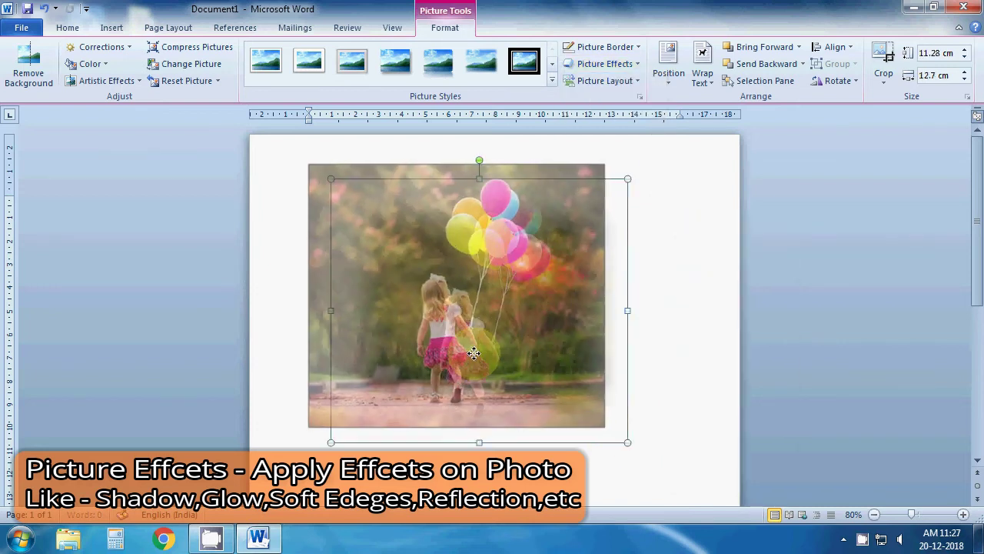
{"action": "left_click", "coordinate": [647, 359]}
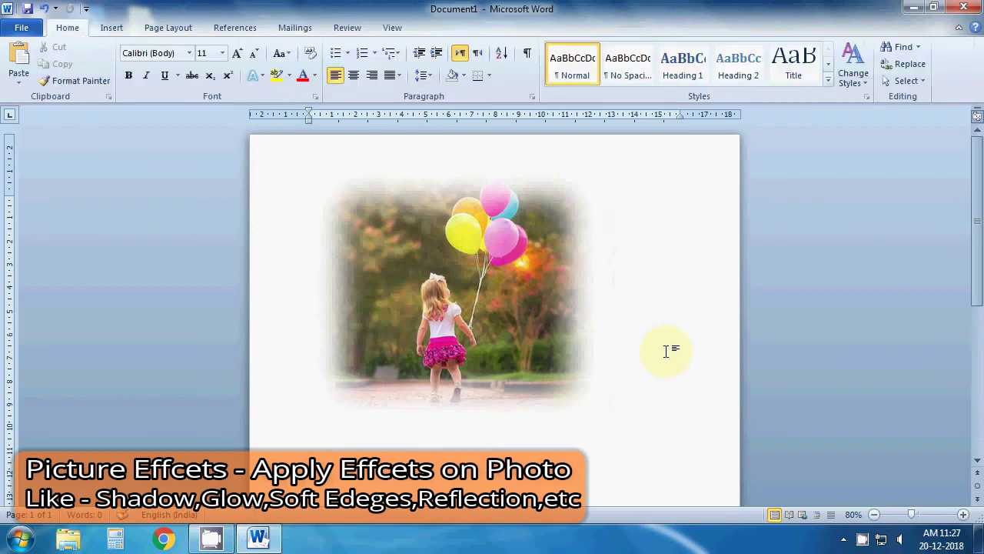
{"action": "double_click", "coordinate": [500, 269]}
{"action": "left_click", "coordinate": [604, 63]}
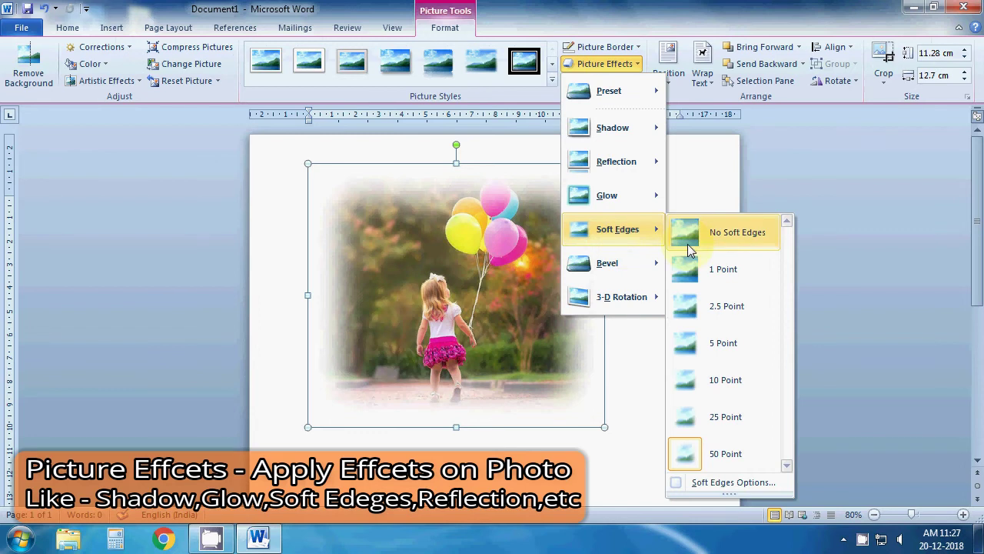
{"action": "left_click", "coordinate": [687, 229]}
{"action": "left_click", "coordinate": [602, 66]}
{"action": "mouse_move", "coordinate": [613, 263]}
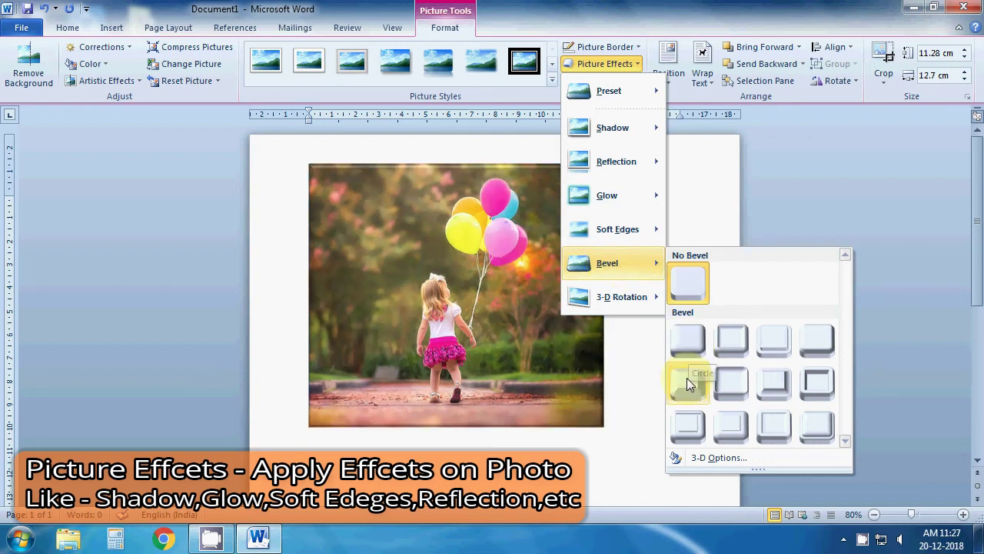
- Apply a bevel and Off Axis 1 Top 3-D rotation to the photo
{"action": "left_click", "coordinate": [688, 433]}
{"action": "left_click", "coordinate": [659, 307]}
{"action": "left_click", "coordinate": [540, 297]}
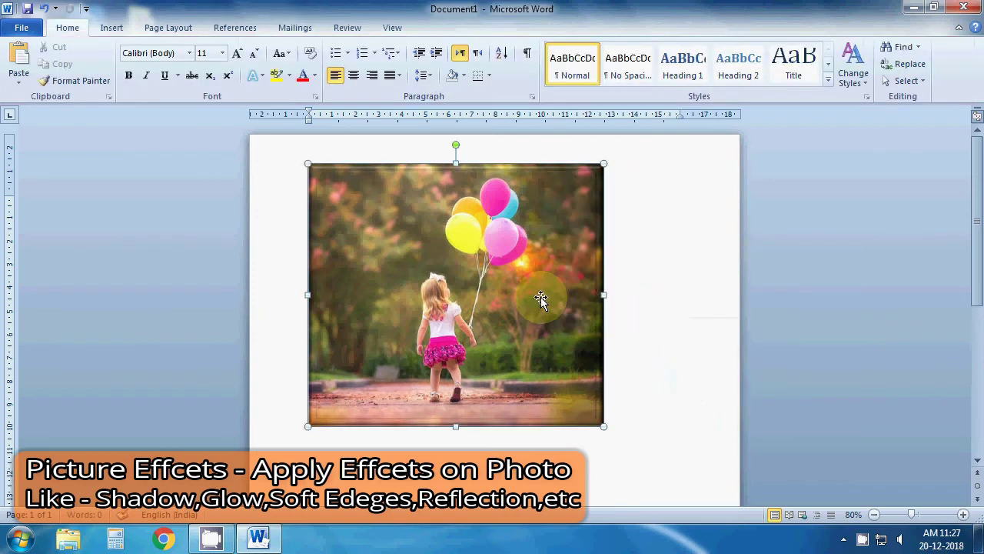
{"action": "left_click", "coordinate": [622, 64]}
{"action": "mouse_move", "coordinate": [622, 297]}
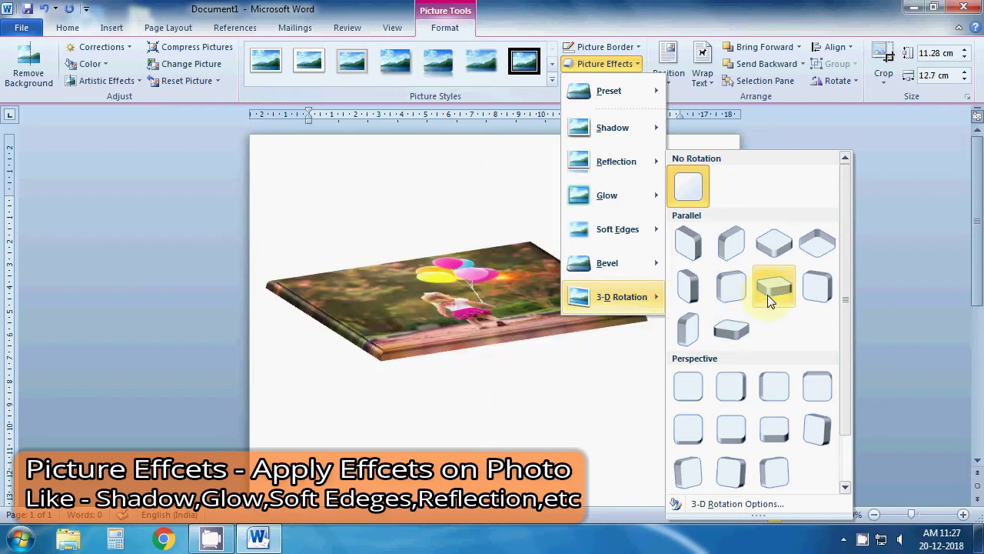
{"action": "left_click", "coordinate": [736, 322]}
{"action": "left_click", "coordinate": [708, 305]}
{"action": "left_click", "coordinate": [543, 303]}
- Try a different bevel, then set No Rotation and No Bevel on the photo
{"action": "left_click", "coordinate": [624, 64]}
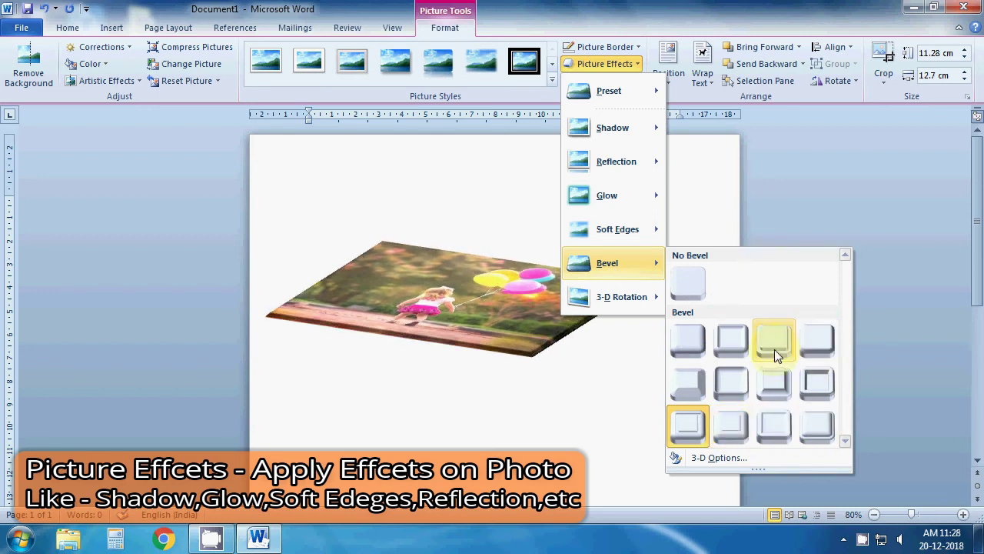
{"action": "left_click", "coordinate": [699, 431]}
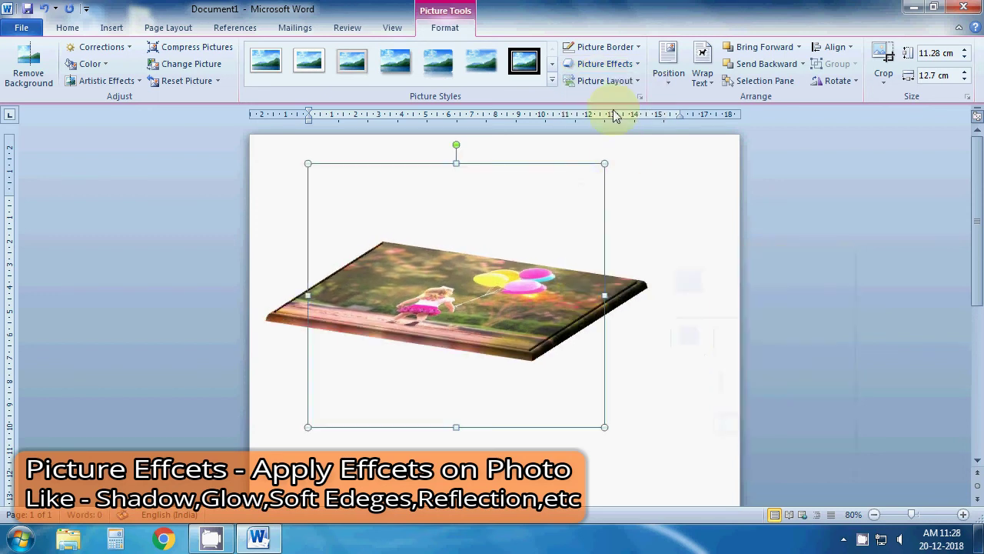
{"action": "left_click", "coordinate": [605, 64]}
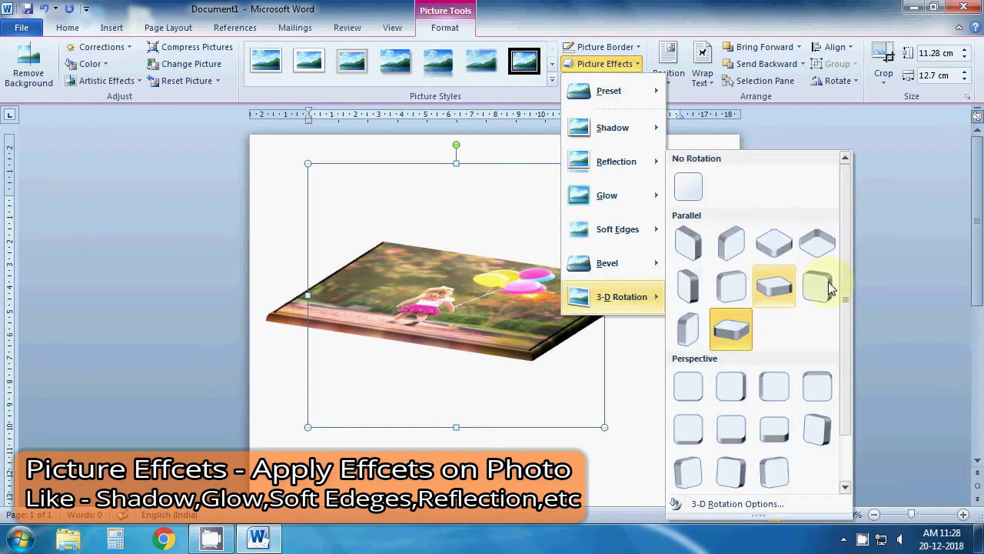
{"action": "scroll", "coordinate": [843, 346], "scroll_direction": "down", "scroll_amount": 2}
{"action": "scroll", "coordinate": [841, 323], "scroll_direction": "up", "scroll_amount": 2}
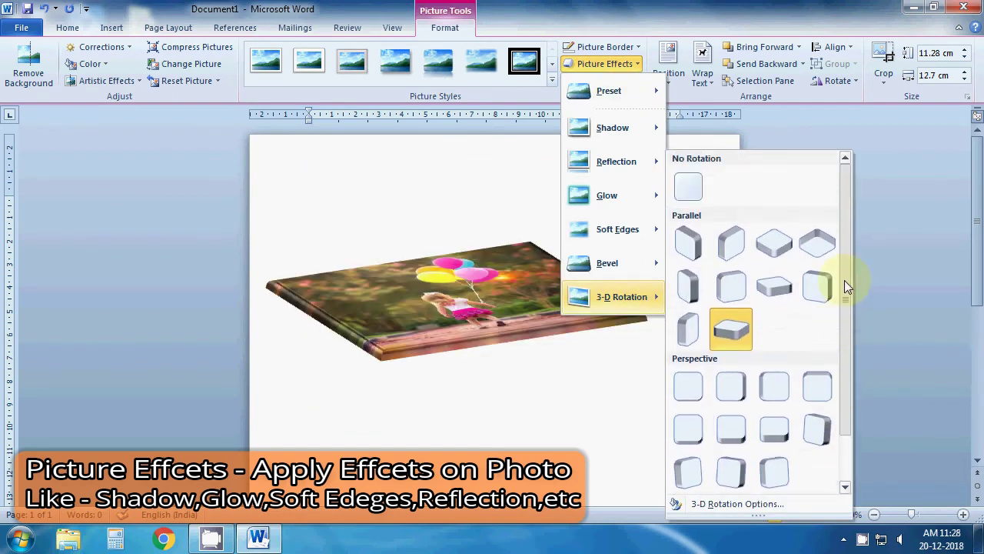
{"action": "left_click", "coordinate": [691, 186]}
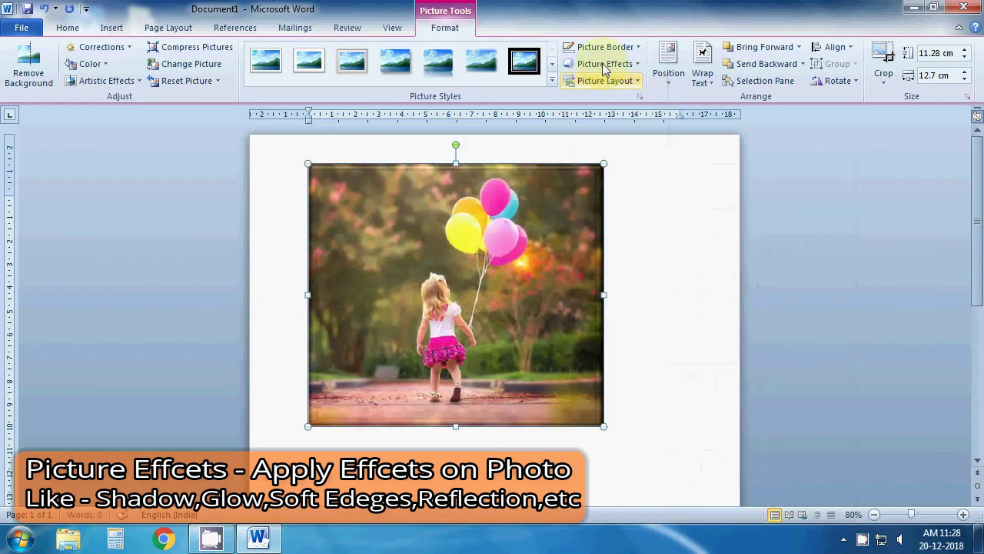
{"action": "left_click", "coordinate": [605, 63]}
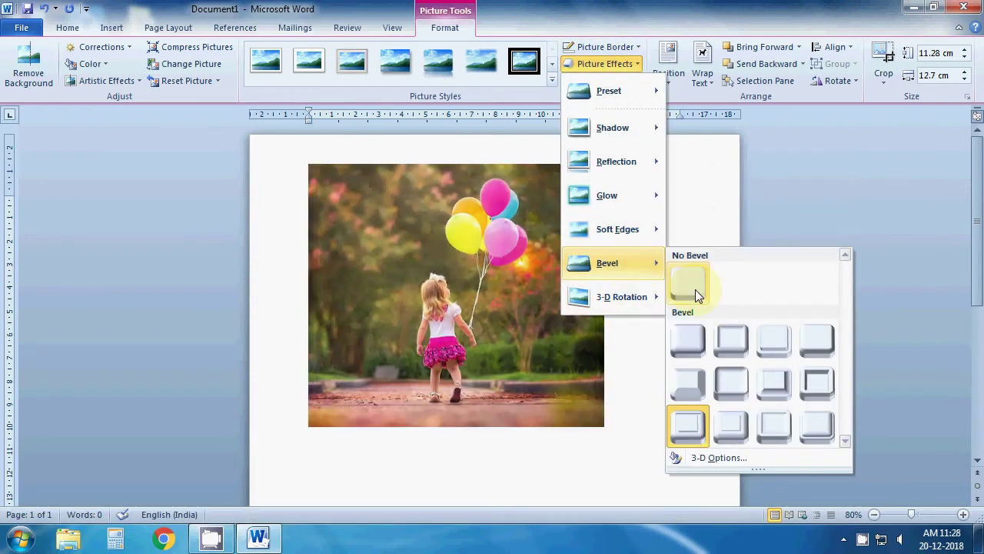
{"action": "left_click", "coordinate": [695, 289]}
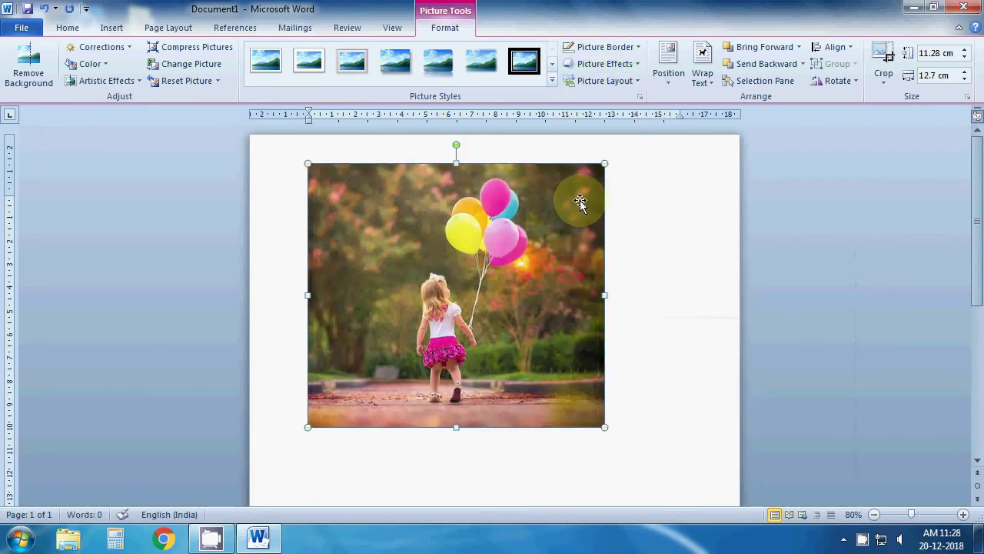
{"action": "left_click", "coordinate": [635, 83]}
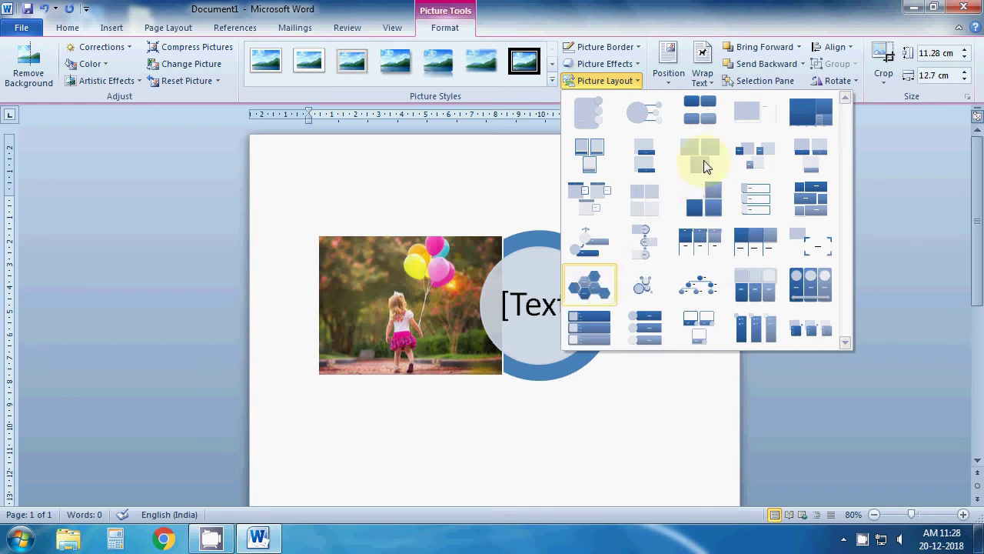
- Turn the photo into a captioned picture layout reading 'Good Girl', then undo twice back to the photo
{"action": "left_click", "coordinate": [704, 160]}
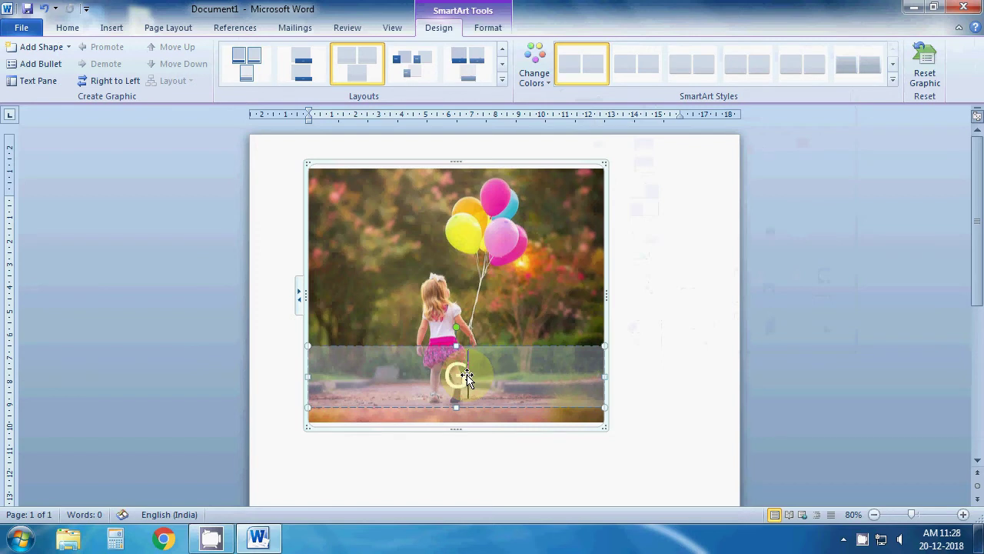
{"action": "type", "text": "Good Gi"}
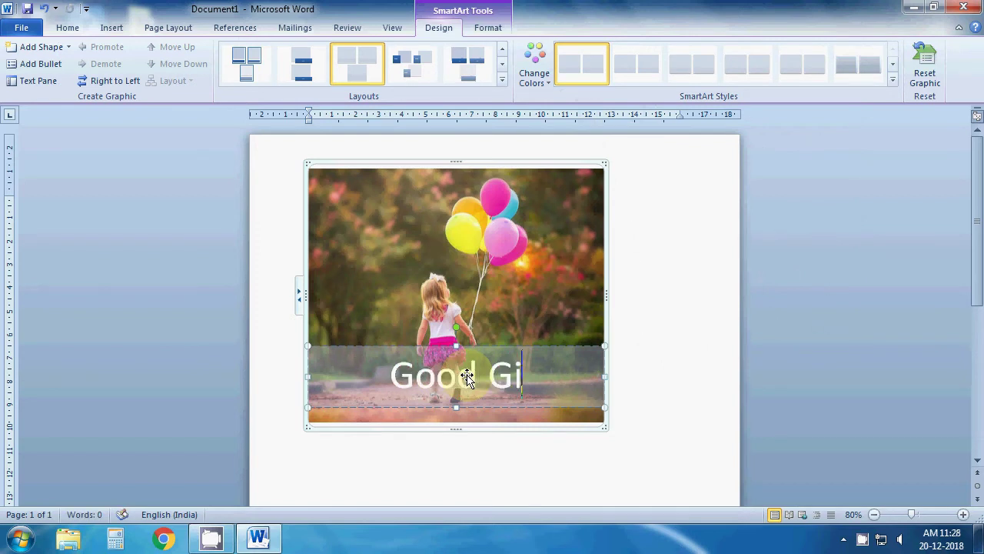
{"action": "type", "text": "rl"}
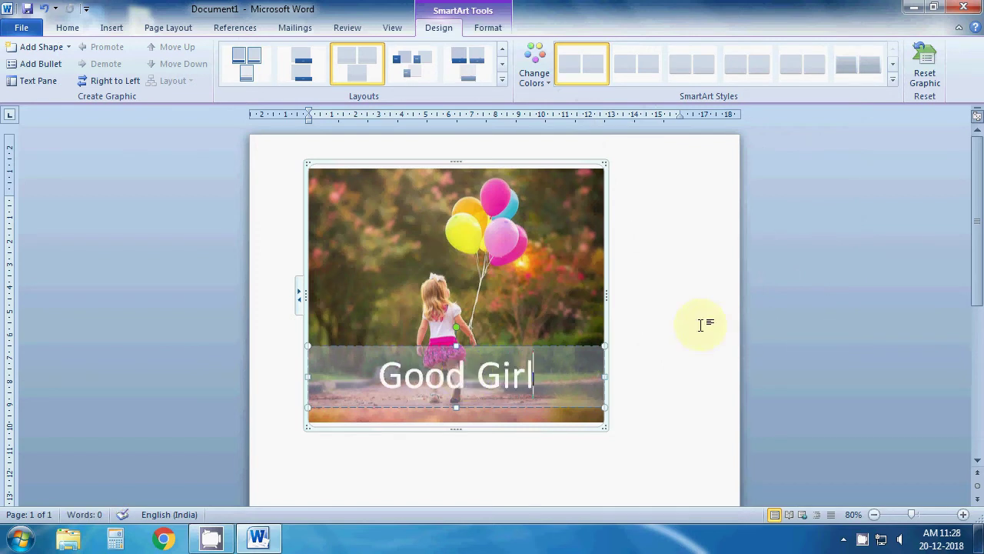
{"action": "left_click", "coordinate": [715, 325]}
{"action": "left_click", "coordinate": [531, 260]}
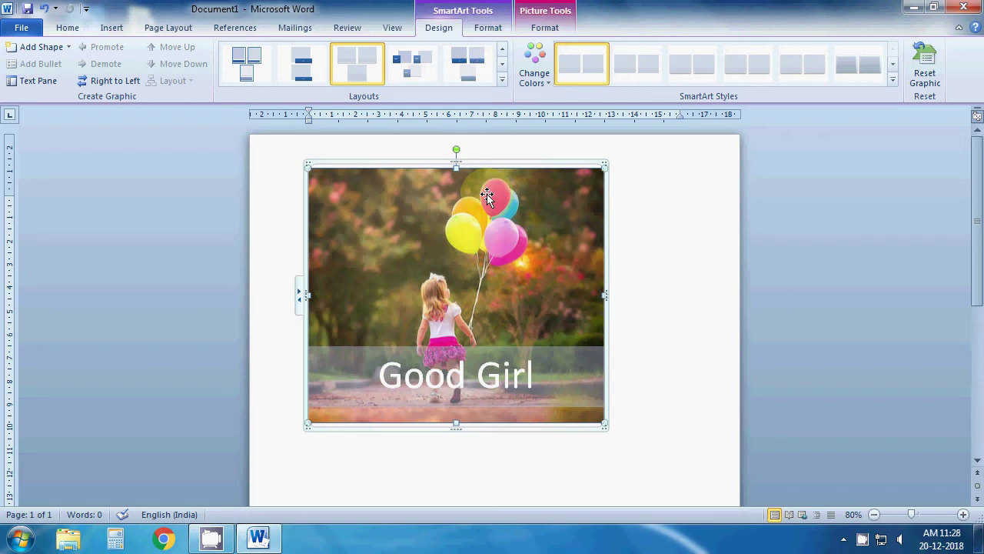
{"action": "key", "text": "ctrl+z"}
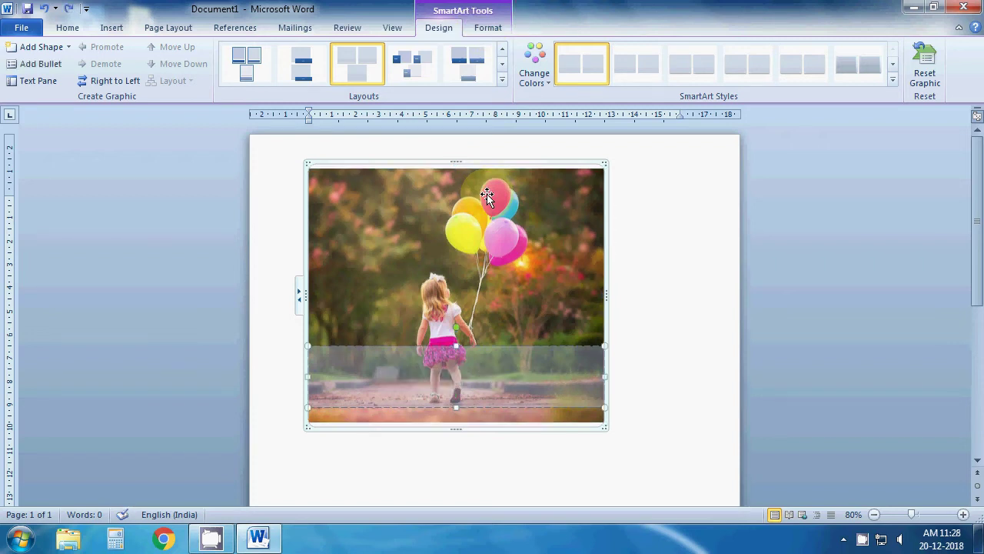
{"action": "key", "text": "ctrl+z"}
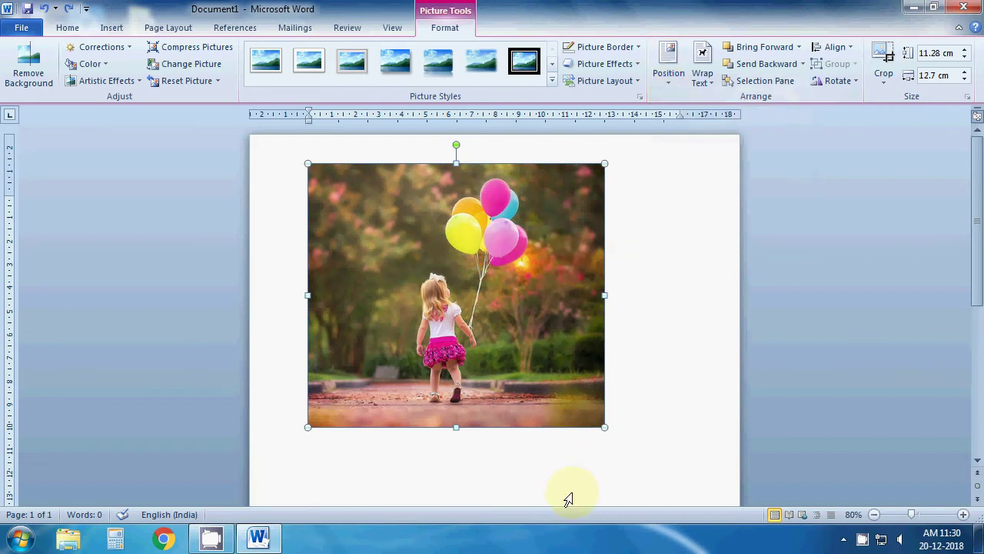
- Shrink the balloon photo to 4.6 × 5.18 cm and zoom out to the full page
{"action": "mouse_move", "coordinate": [605, 426]}
{"action": "left_mouse_down"}
{"action": "mouse_move", "coordinate": [506, 354]}
{"action": "mouse_move", "coordinate": [482, 318]}
{"action": "left_mouse_up"}
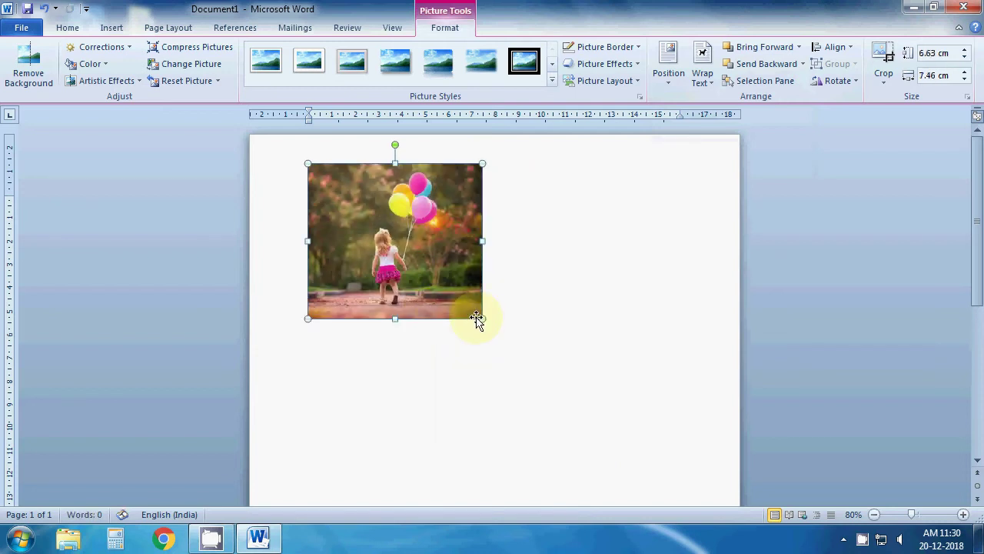
{"action": "left_click", "coordinate": [874, 514]}
{"action": "left_click", "coordinate": [875, 515]}
{"action": "left_click", "coordinate": [875, 514]}
{"action": "left_click", "coordinate": [874, 514]}
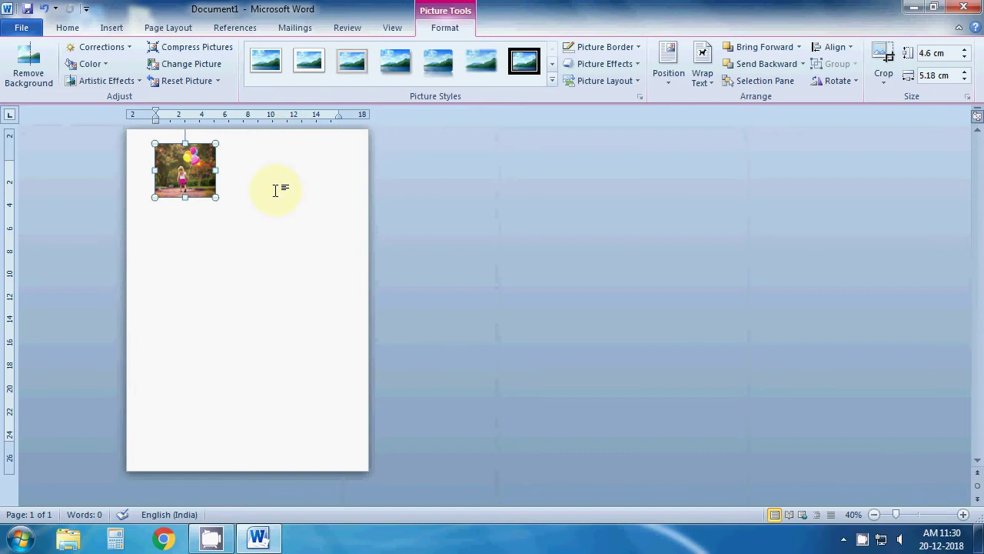
- Position the photo at Top Left with Square text wrapping and zoom back in
{"action": "left_click", "coordinate": [668, 73]}
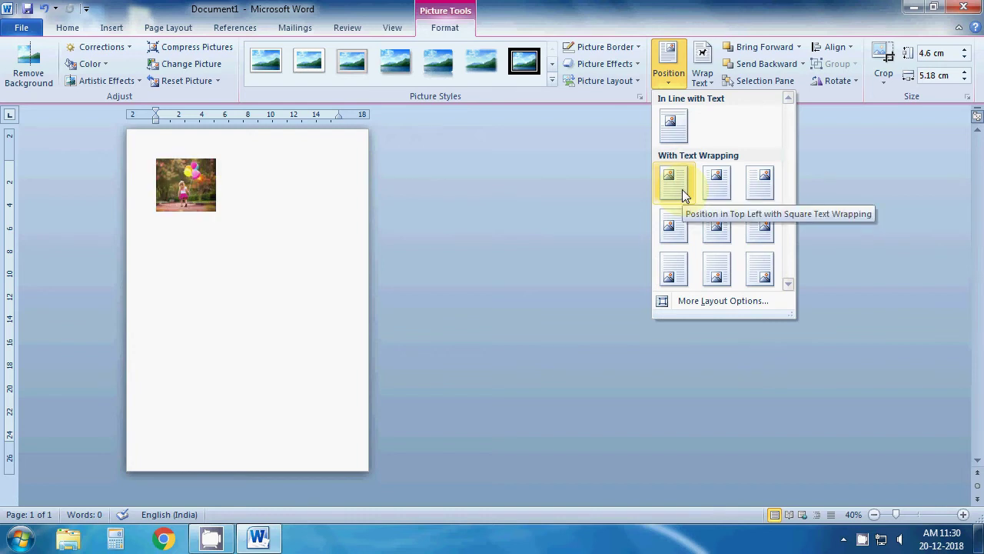
{"action": "left_click", "coordinate": [672, 81]}
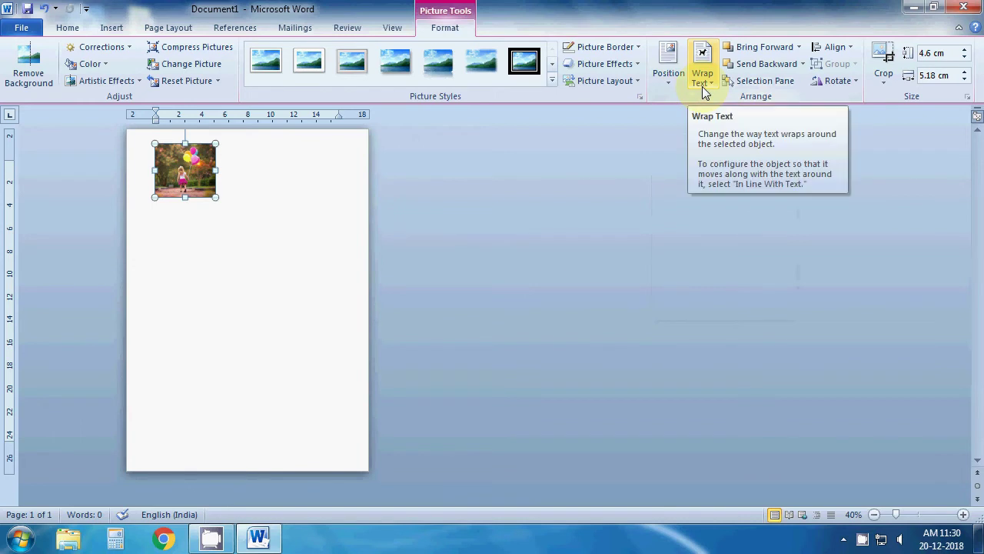
{"action": "left_click", "coordinate": [963, 515]}
{"action": "left_click", "coordinate": [963, 515]}
{"action": "left_click", "coordinate": [963, 515]}
{"action": "left_click", "coordinate": [963, 515]}
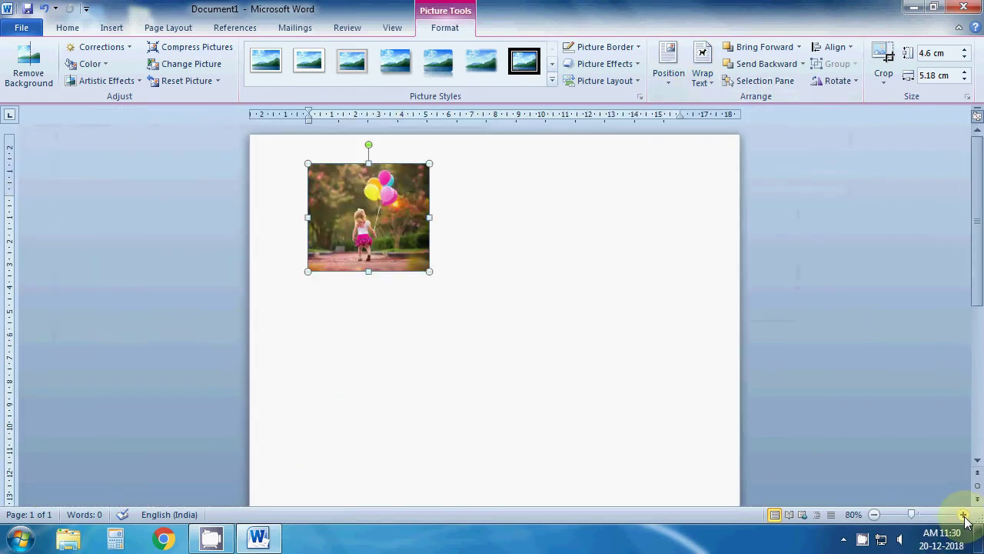
{"action": "left_click", "coordinate": [963, 514]}
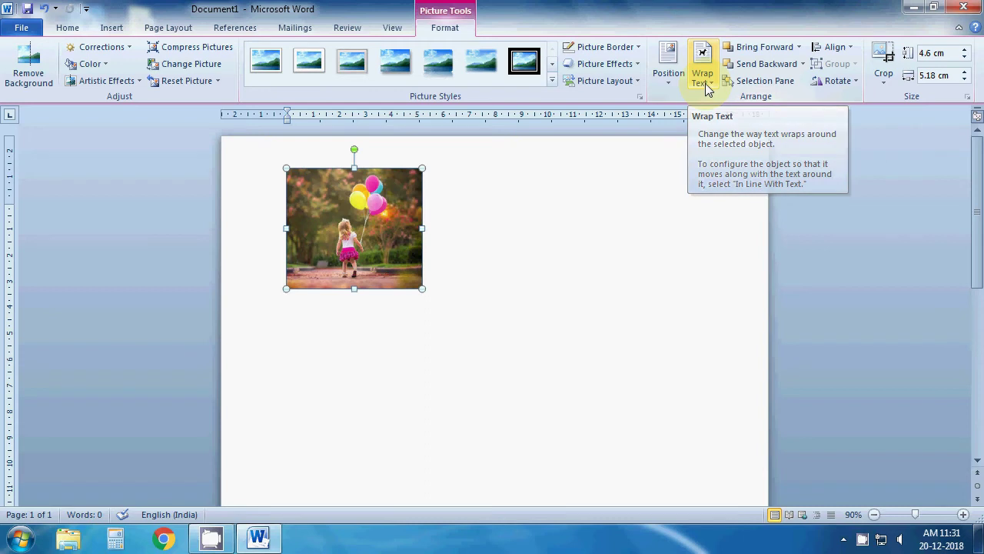
{"action": "left_click", "coordinate": [705, 83]}
{"action": "left_click", "coordinate": [702, 73]}
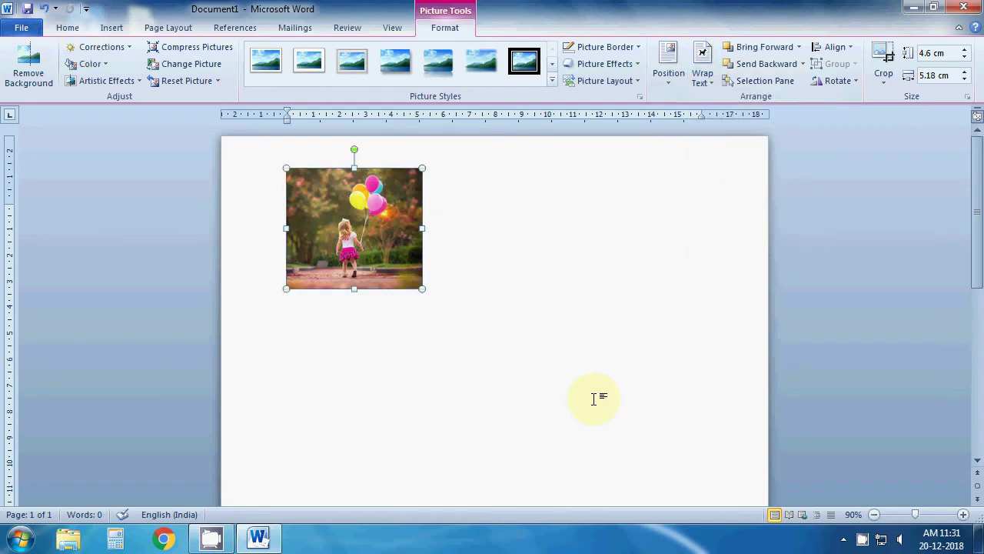
- Use Ctrl+O to open document 1002 from Desktop > Data
{"action": "key", "text": "ctrl+o"}
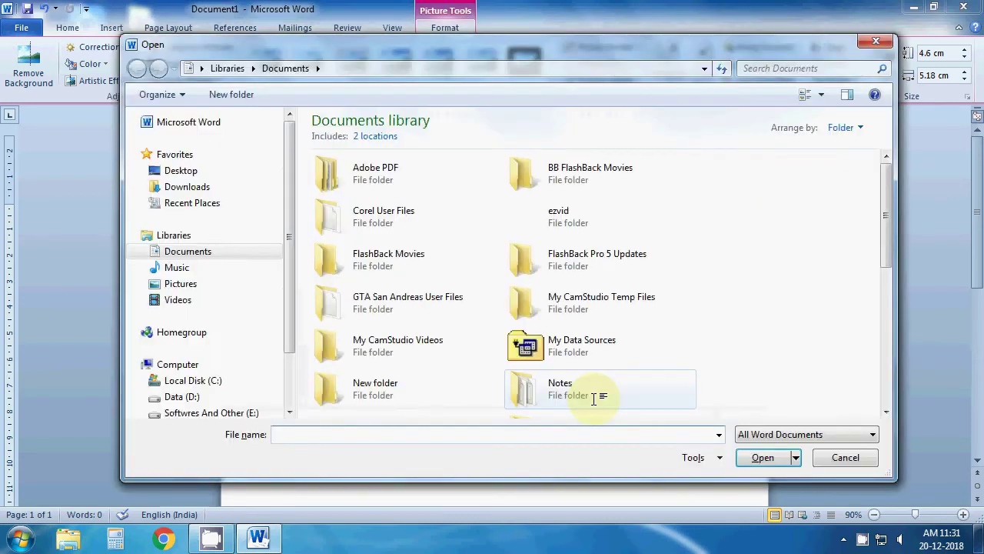
{"action": "left_click", "coordinate": [177, 175]}
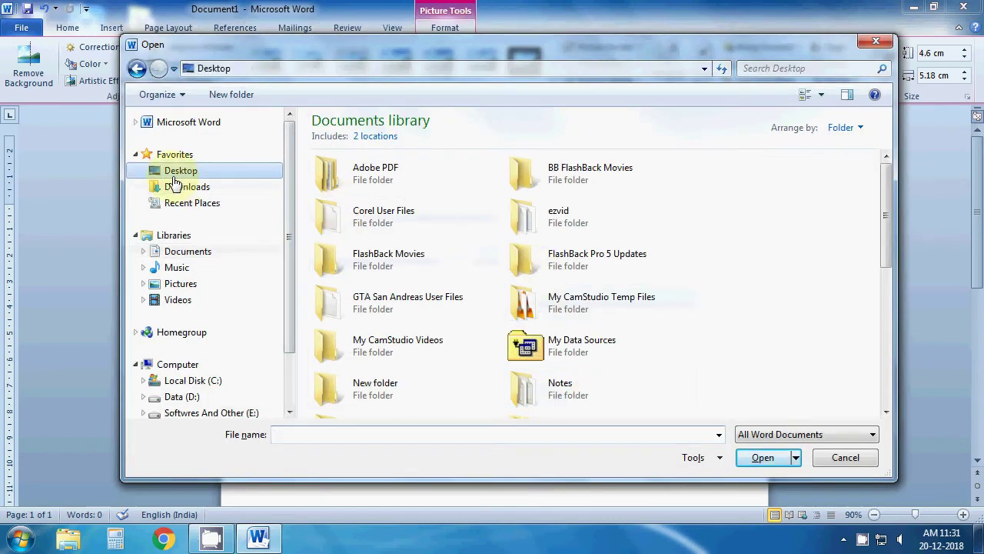
{"action": "double_click", "coordinate": [752, 182]}
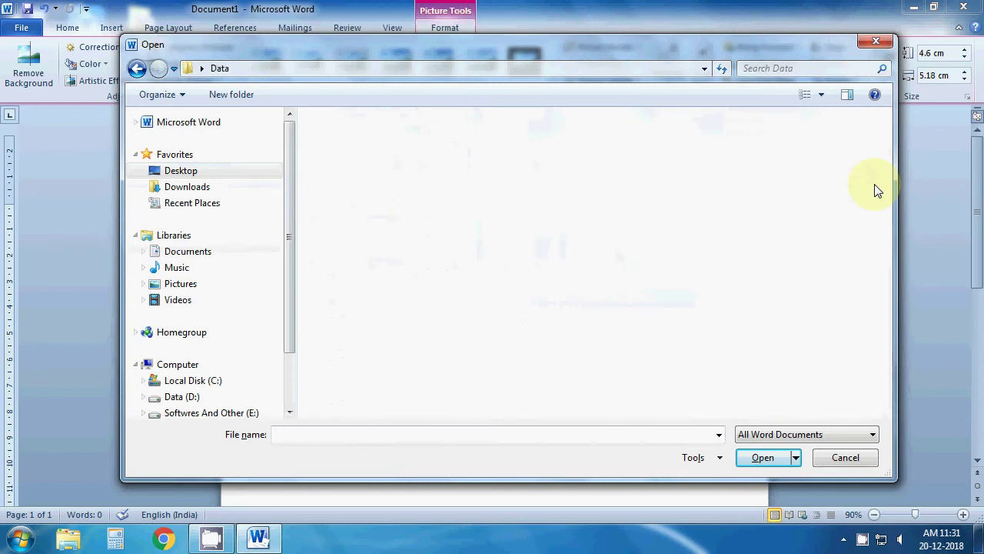
{"action": "left_click", "coordinate": [339, 140]}
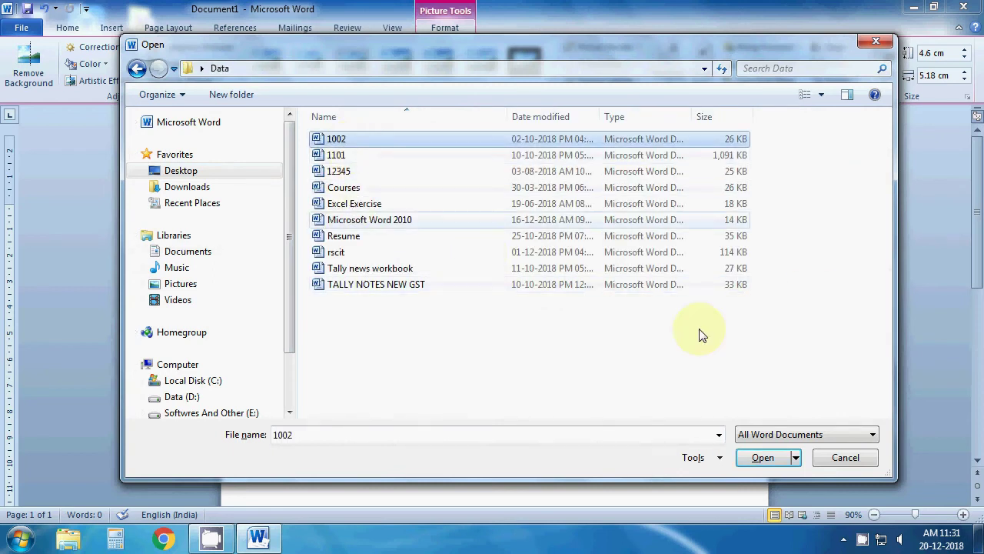
{"action": "left_click", "coordinate": [761, 454]}
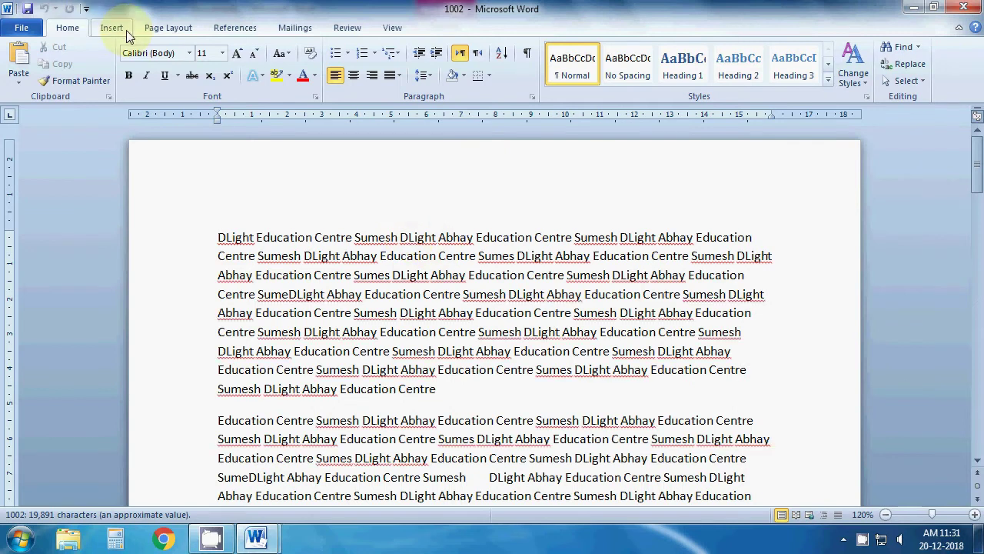
- Insert the jumping-child balloon photo into 1002 and set text to wrap around it
{"action": "left_click", "coordinate": [121, 29]}
{"action": "left_click", "coordinate": [169, 78]}
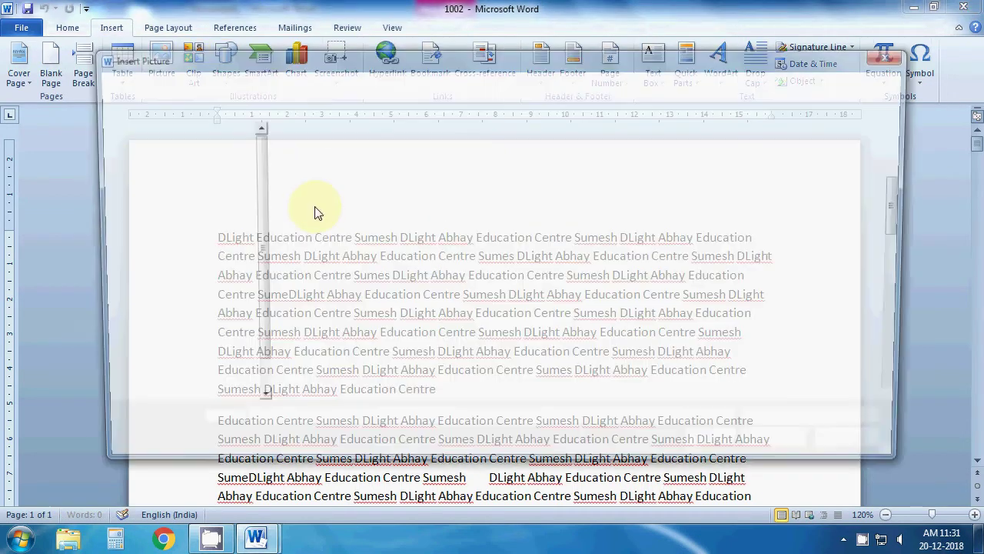
{"action": "left_click", "coordinate": [783, 448]}
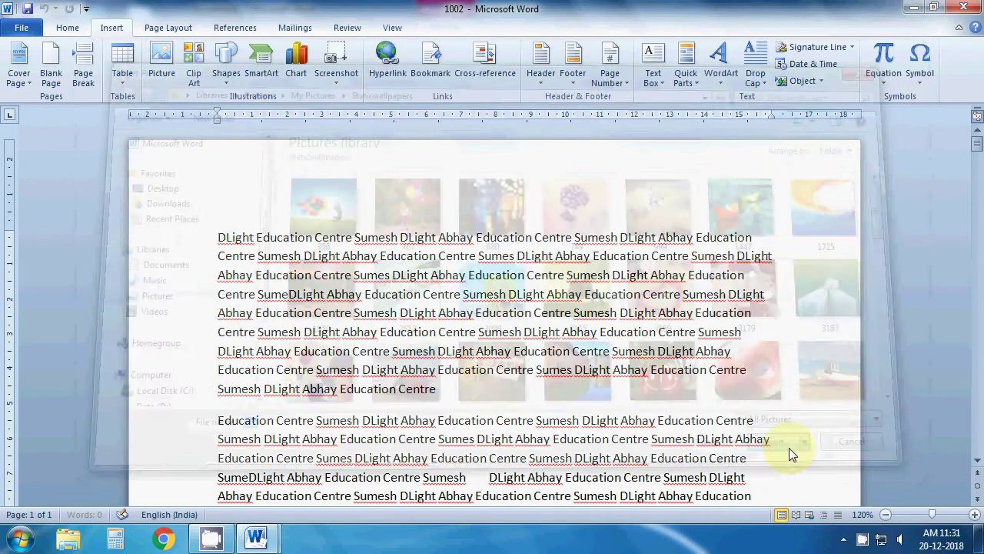
{"action": "left_click", "coordinate": [715, 83]}
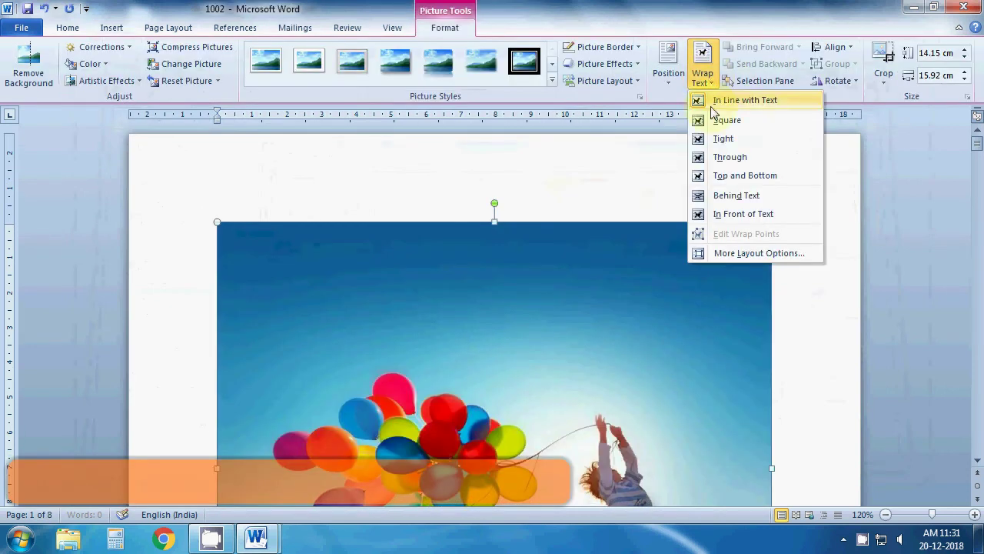
{"action": "left_click", "coordinate": [716, 156]}
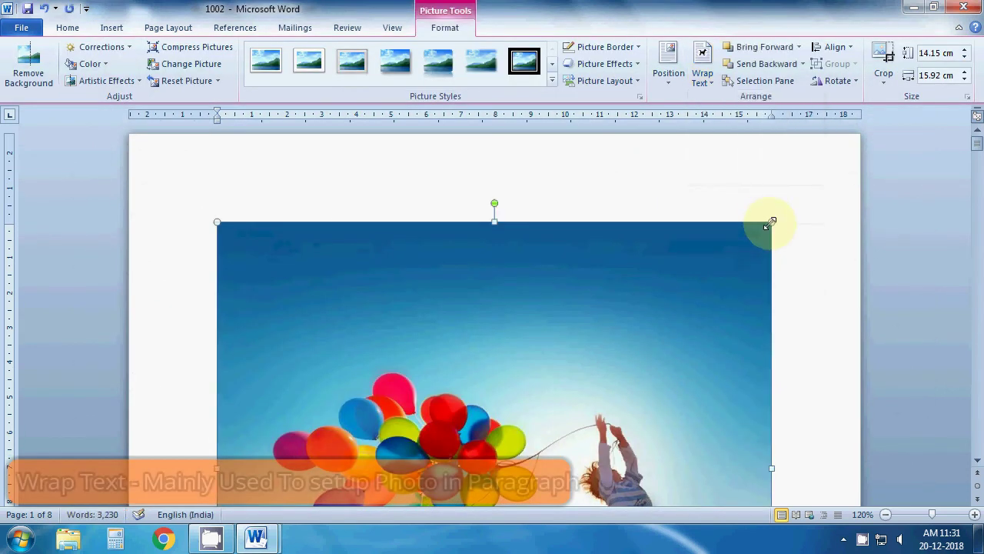
- Shrink the photo to about 4.81 × 5.42 cm and place it at the first paragraph's top-left
{"action": "left_click_drag", "start_coordinate": [771, 223], "coordinate": [489, 387]}
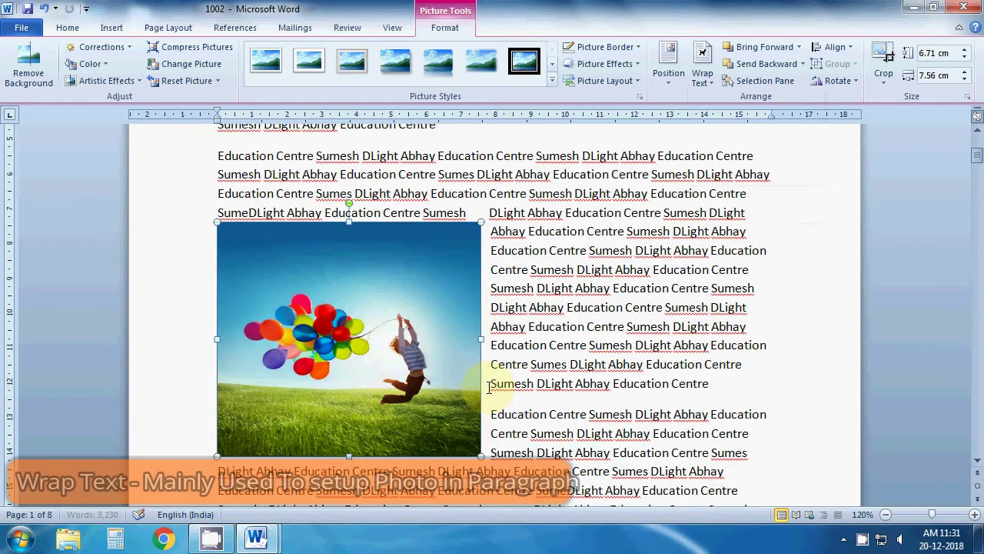
{"action": "left_click_drag", "start_coordinate": [392, 397], "coordinate": [380, 261]}
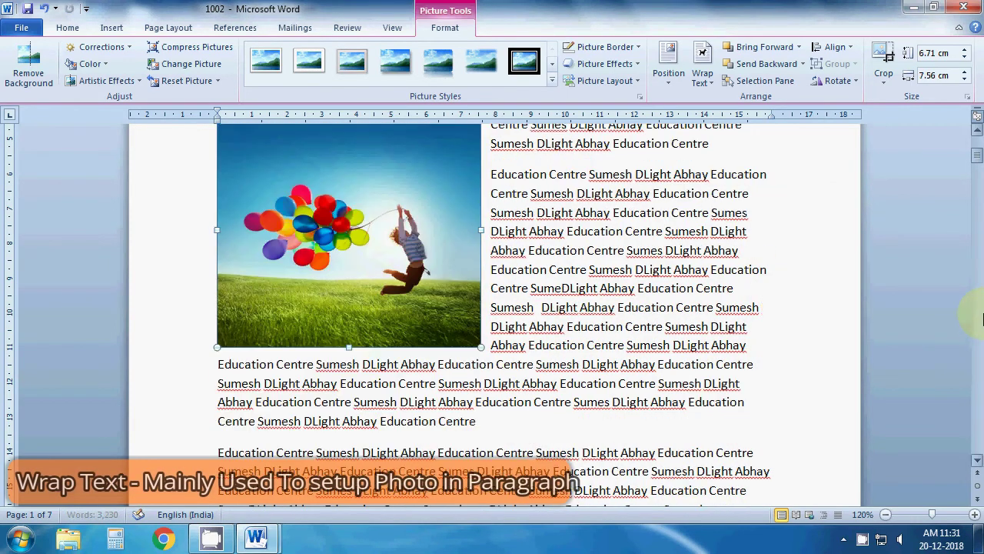
{"action": "left_click_drag", "start_coordinate": [976, 156], "coordinate": [977, 144]}
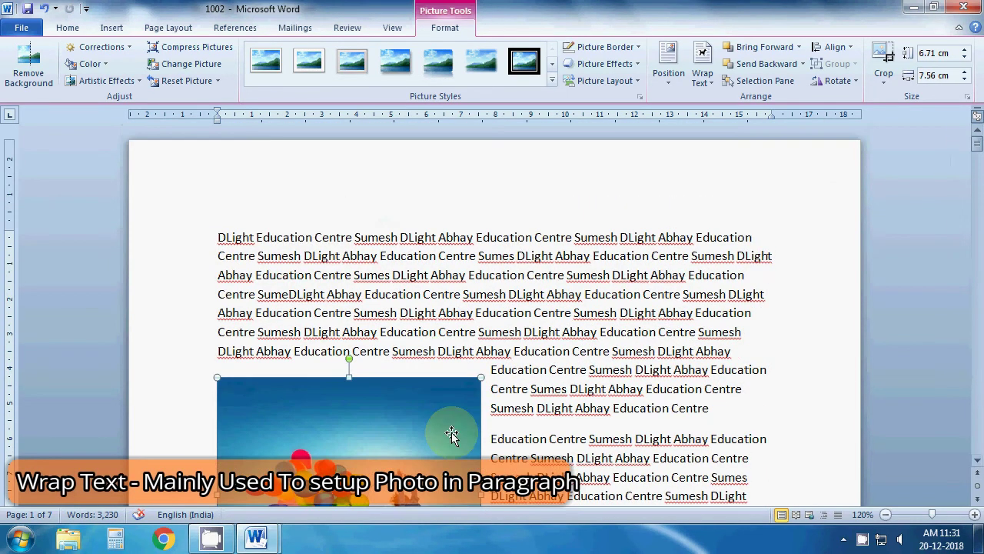
{"action": "mouse_move", "coordinate": [443, 337]}
{"action": "left_mouse_down"}
{"action": "mouse_move", "coordinate": [465, 459]}
{"action": "mouse_move", "coordinate": [401, 400]}
{"action": "left_mouse_up"}
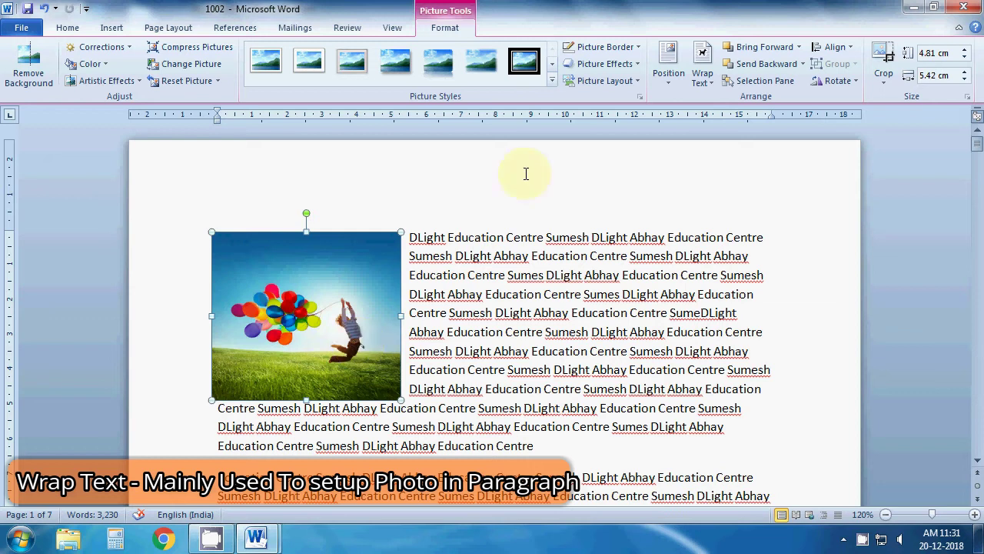
- Apply the soft-edged oval picture style to the balloon photo and enlarge it to 6.38 × 7.18 cm
{"action": "left_click", "coordinate": [552, 85]}
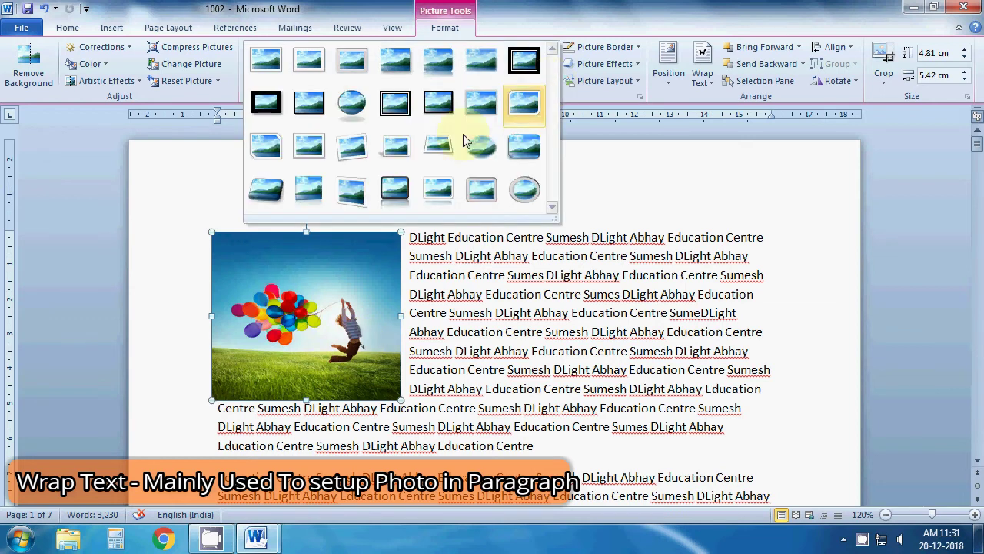
{"action": "left_click", "coordinate": [481, 146]}
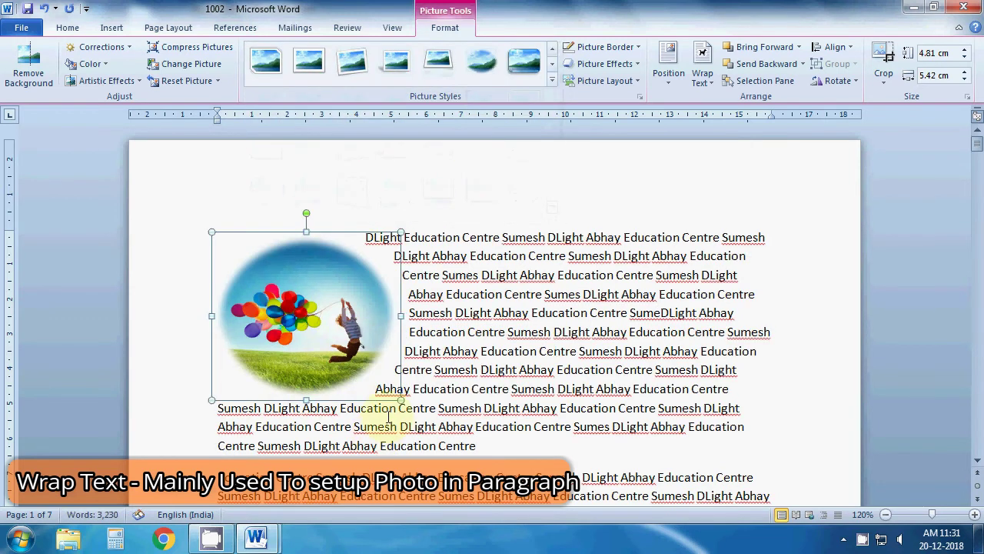
{"action": "left_click_drag", "start_coordinate": [402, 400], "coordinate": [463, 455]}
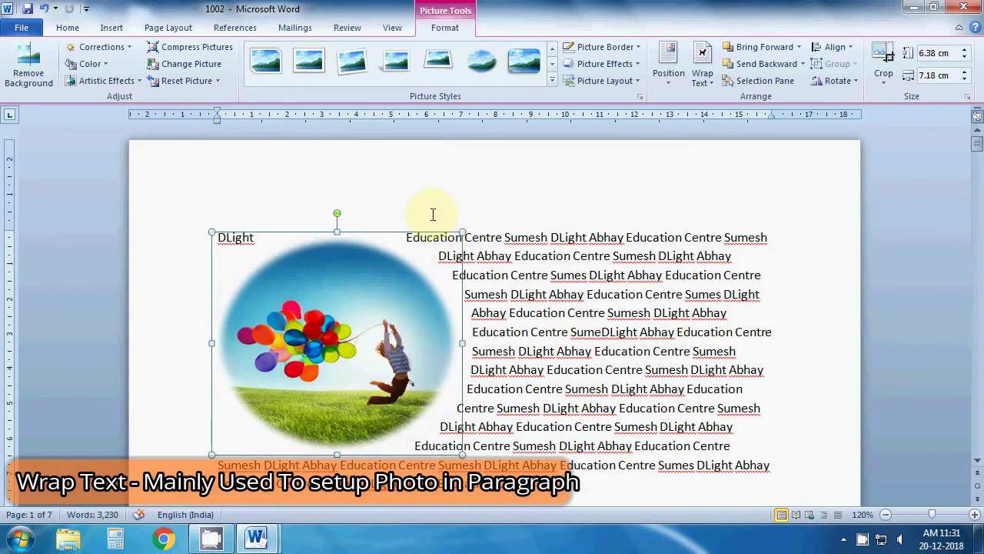
{"action": "left_click", "coordinate": [700, 86]}
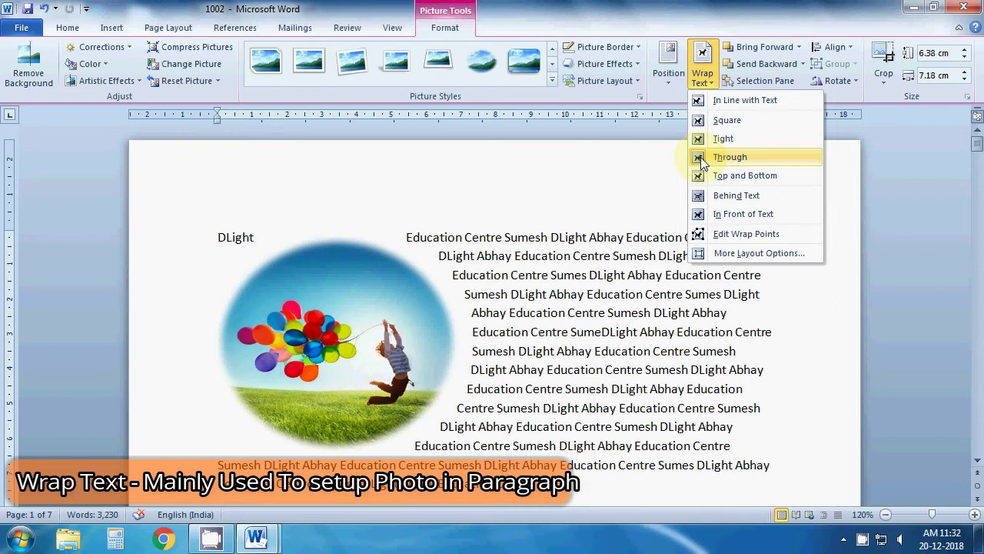
- Switch the oval photo from In Line to Square wrapping, shift it right and narrow it to 6.78 cm
{"action": "left_click", "coordinate": [711, 101]}
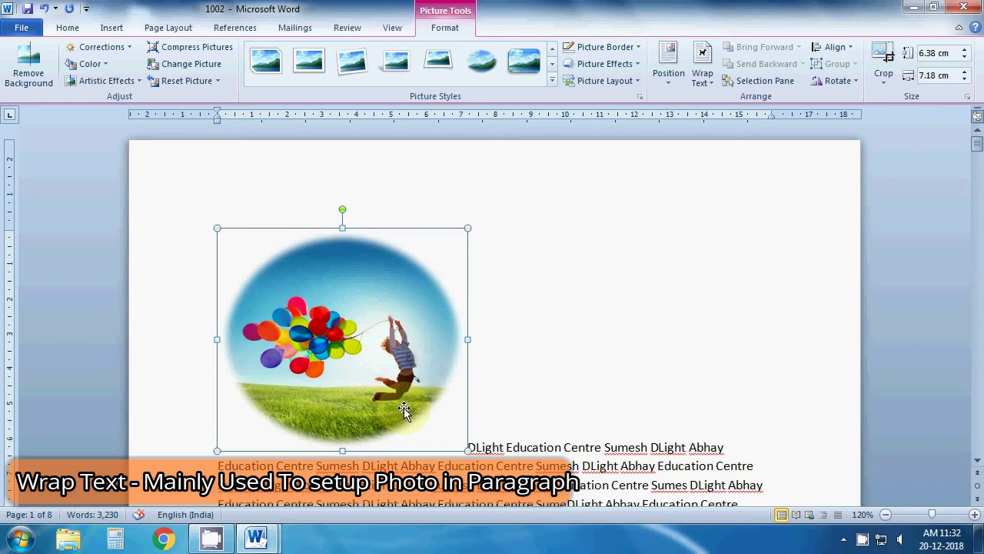
{"action": "left_click_drag", "start_coordinate": [404, 407], "coordinate": [381, 378]}
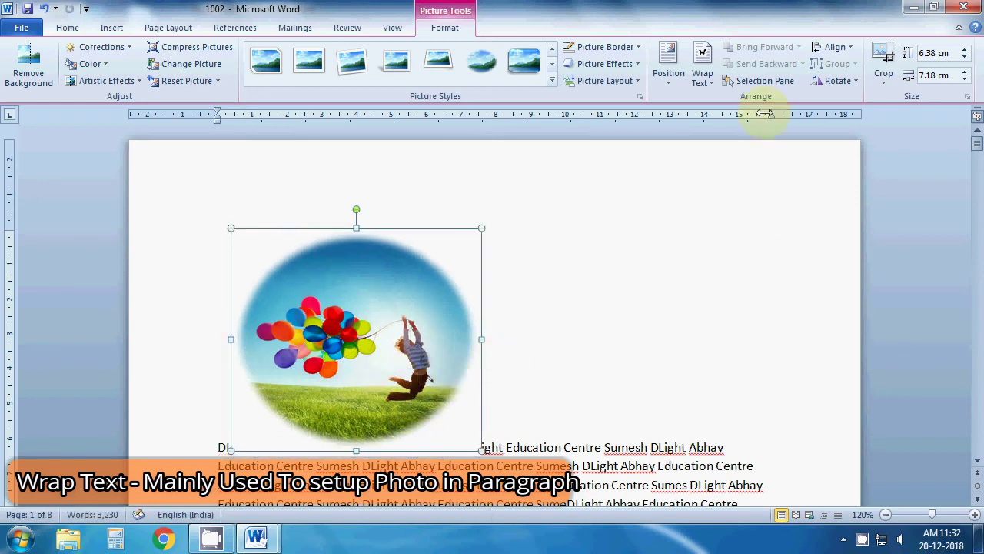
{"action": "left_click", "coordinate": [702, 60]}
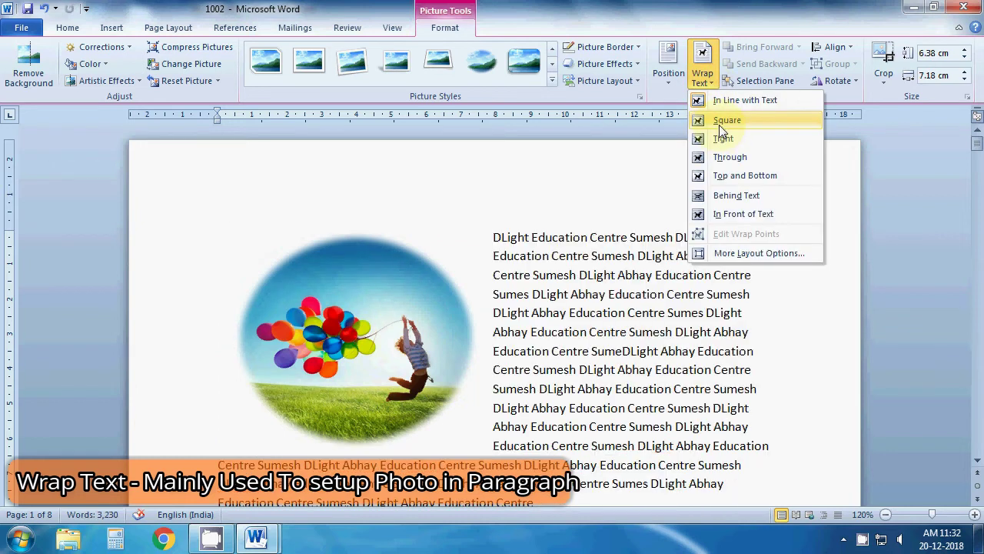
{"action": "left_click", "coordinate": [719, 124]}
{"action": "mouse_move", "coordinate": [378, 356]}
{"action": "left_mouse_down"}
{"action": "mouse_move", "coordinate": [502, 367]}
{"action": "mouse_move", "coordinate": [384, 376]}
{"action": "left_mouse_up"}
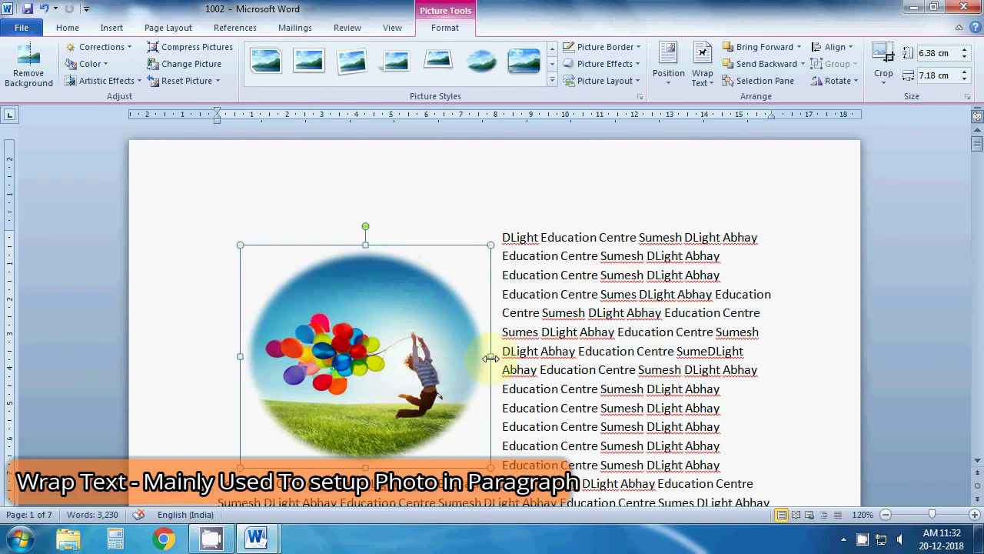
{"action": "left_click_drag", "start_coordinate": [490, 357], "coordinate": [477, 356]}
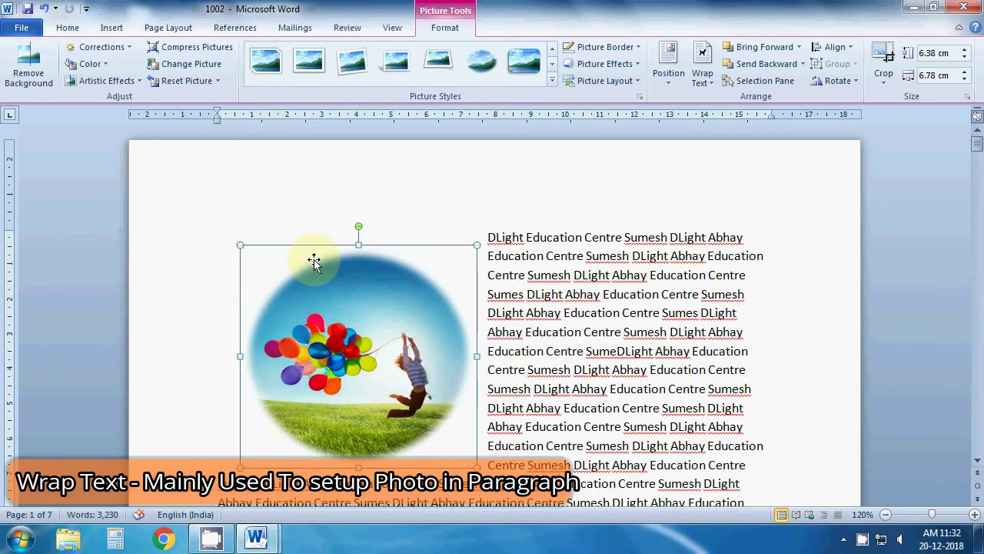
- Try Tight and Through text wrapping on the oval photo
{"action": "left_click", "coordinate": [704, 80]}
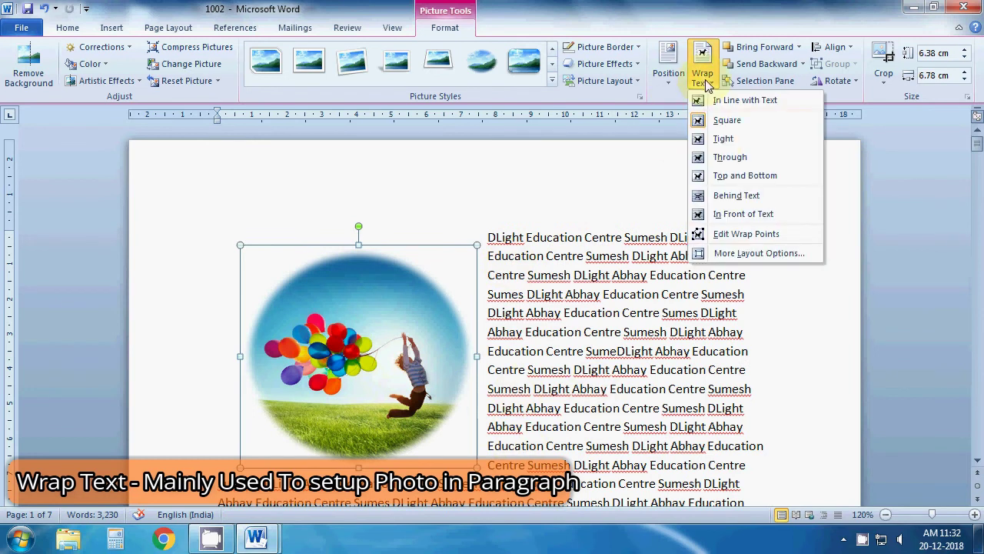
{"action": "left_click", "coordinate": [720, 140]}
{"action": "left_click", "coordinate": [702, 69]}
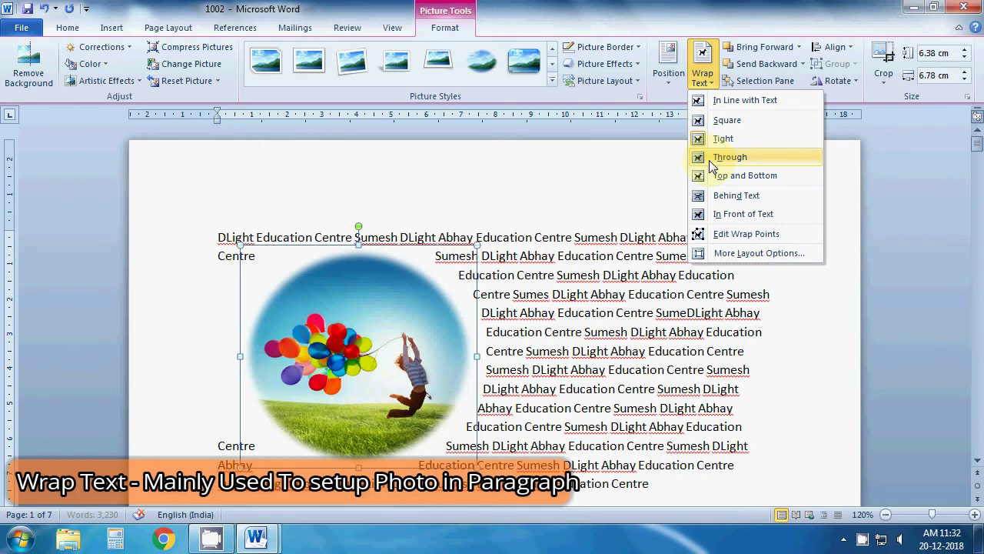
{"action": "left_click", "coordinate": [710, 161]}
{"action": "left_click", "coordinate": [702, 69]}
{"action": "left_click", "coordinate": [717, 138]}
{"action": "left_click", "coordinate": [703, 62]}
{"action": "left_click", "coordinate": [722, 157]}
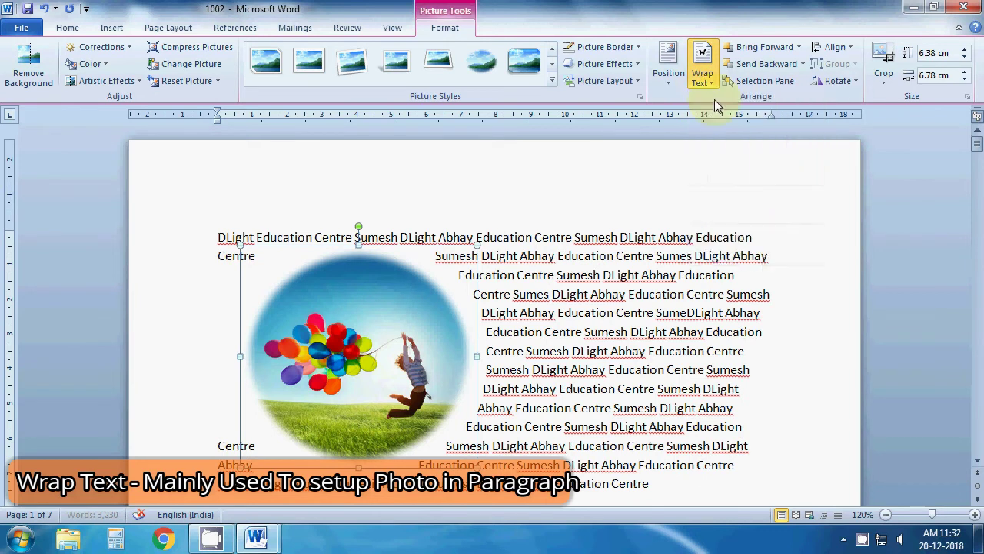
- Apply Top and Bottom wrapping and move the photo below the first paragraph, toward the centre
{"action": "left_click", "coordinate": [704, 65]}
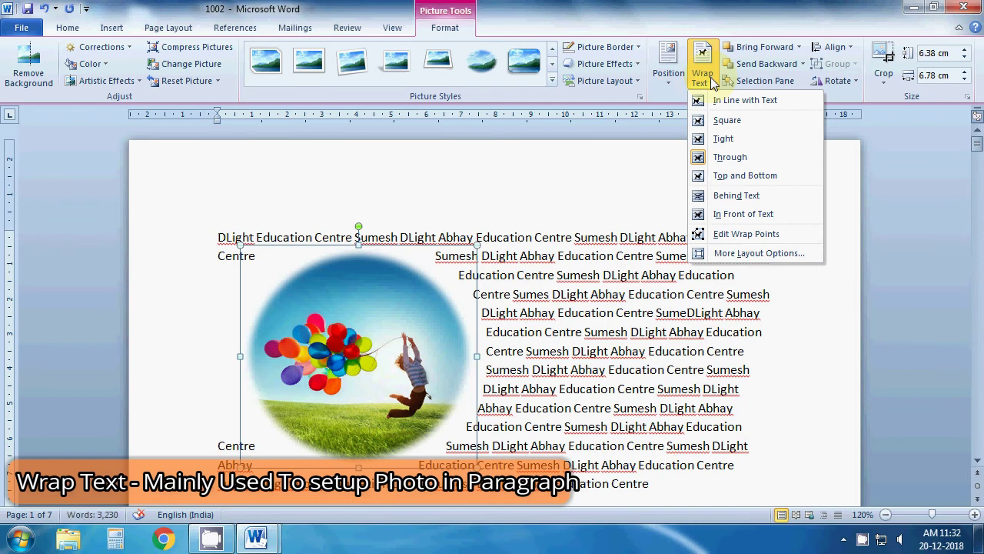
{"action": "left_click", "coordinate": [734, 179]}
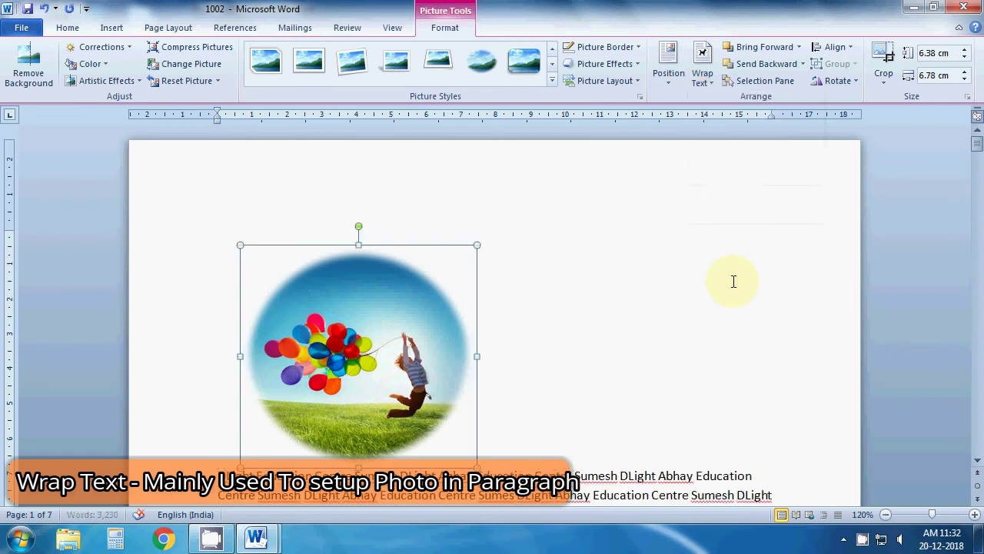
{"action": "left_click_drag", "start_coordinate": [318, 325], "coordinate": [461, 396]}
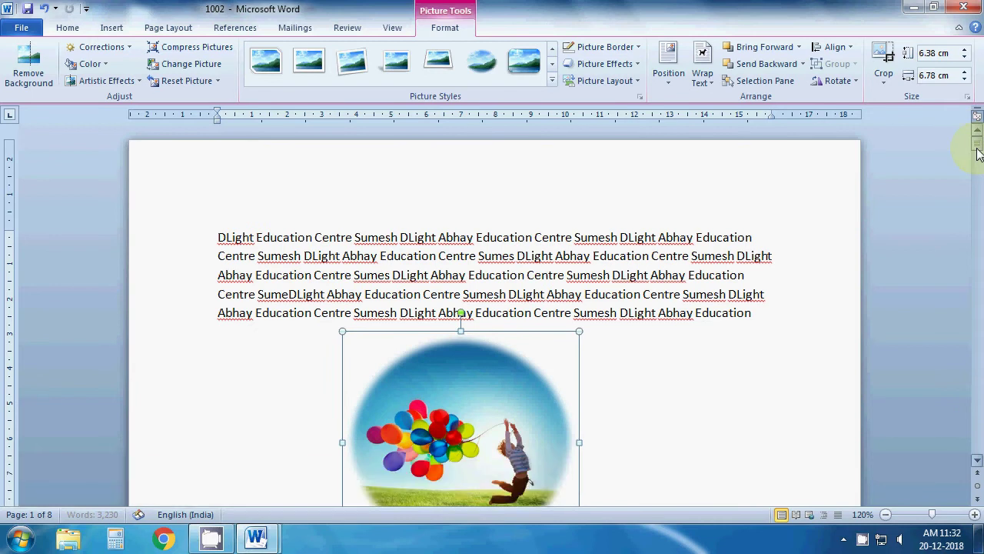
{"action": "left_click_drag", "start_coordinate": [977, 143], "coordinate": [979, 156]}
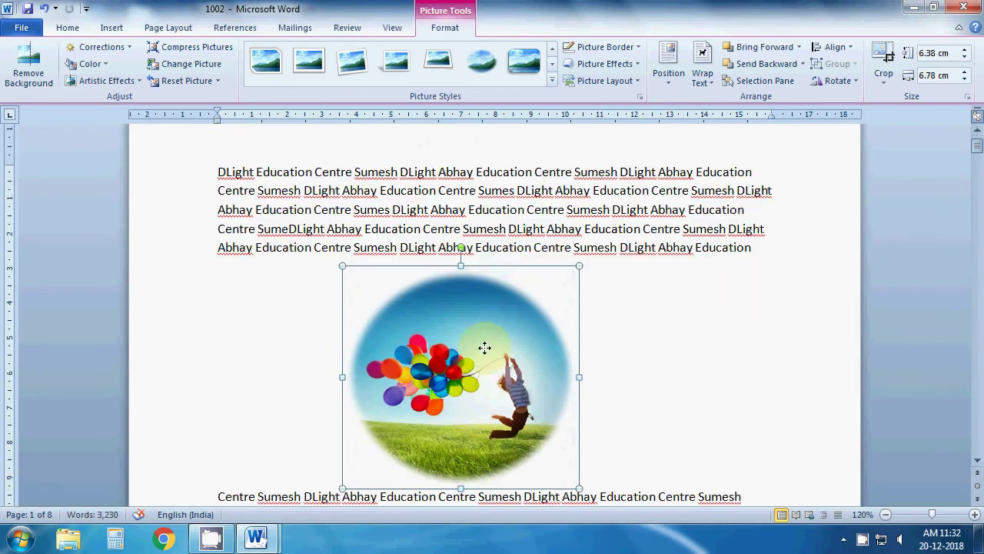
{"action": "mouse_move", "coordinate": [483, 347]}
{"action": "left_mouse_down"}
{"action": "mouse_move", "coordinate": [495, 385]}
{"action": "mouse_move", "coordinate": [501, 347]}
{"action": "mouse_move", "coordinate": [501, 356]}
{"action": "left_mouse_up"}
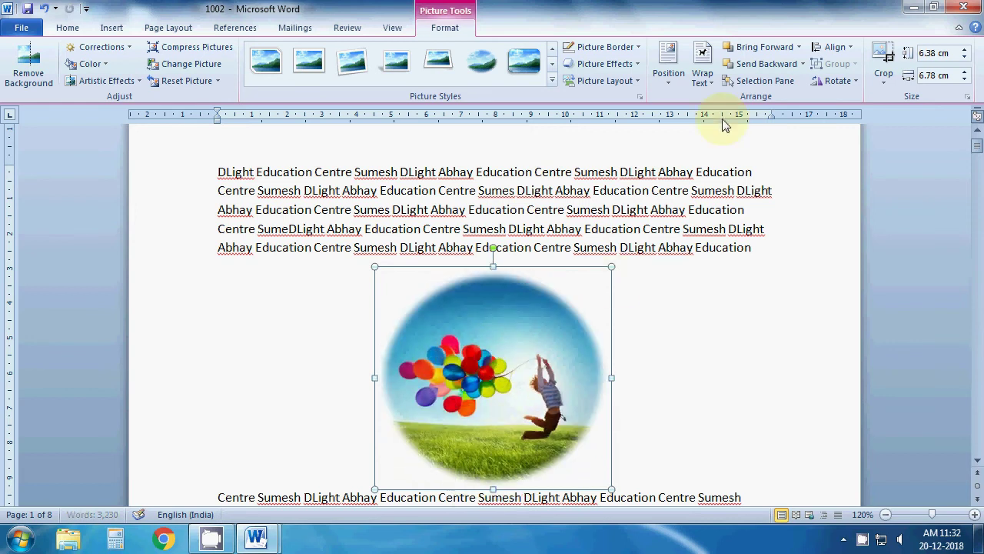
{"action": "left_click", "coordinate": [702, 74]}
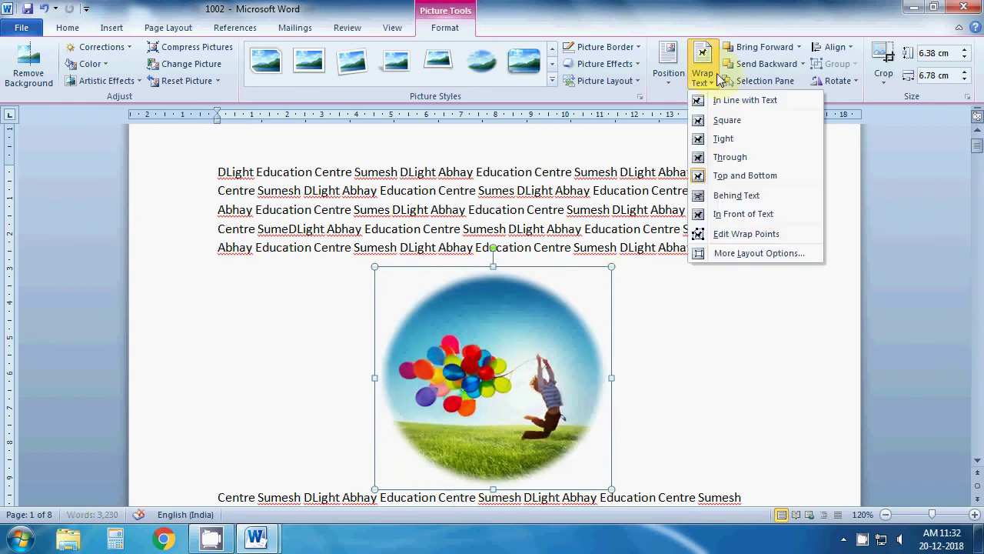
- Put the photo Behind Text and enlarge it to 8.41 × 8.95 cm
{"action": "left_click", "coordinate": [739, 197]}
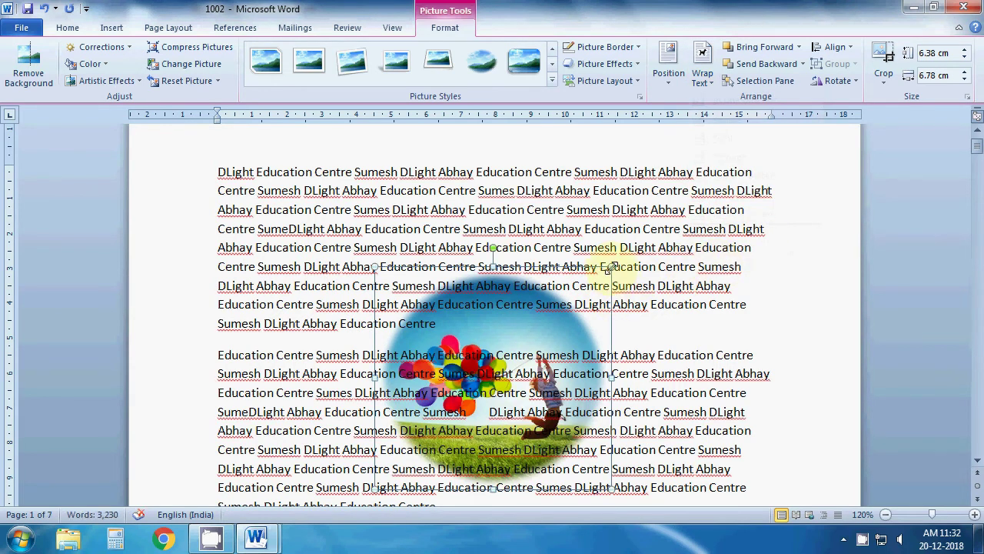
{"action": "left_click_drag", "start_coordinate": [610, 267], "coordinate": [686, 195]}
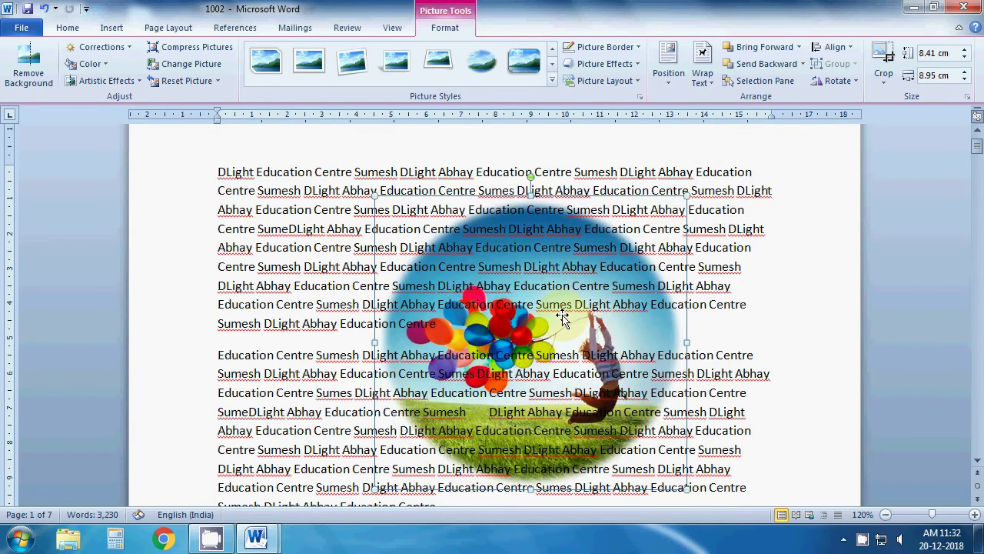
{"action": "left_click", "coordinate": [305, 267]}
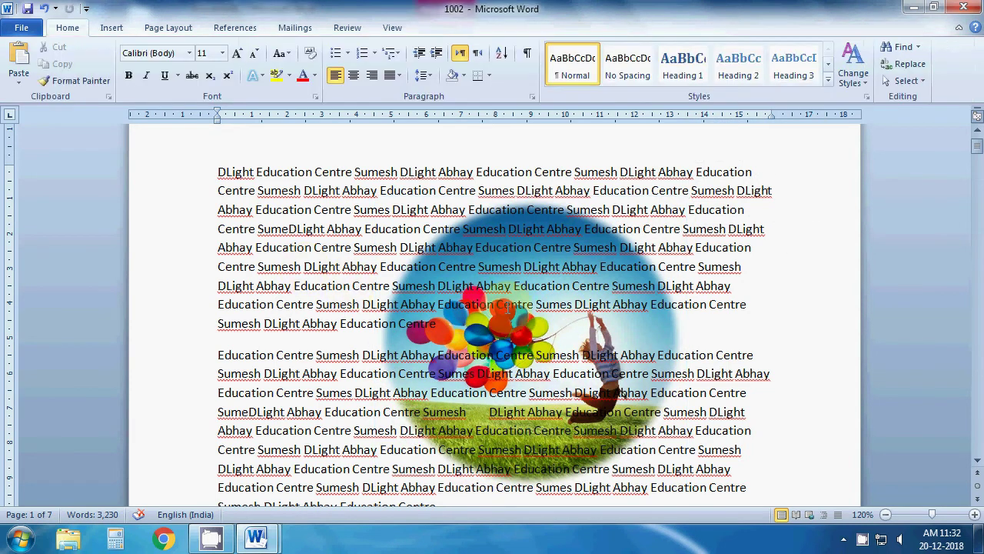
- Paste the copied phrase into the fifth line of the paragraph
{"action": "left_click", "coordinate": [490, 336]}
{"action": "left_click", "coordinate": [354, 247]}
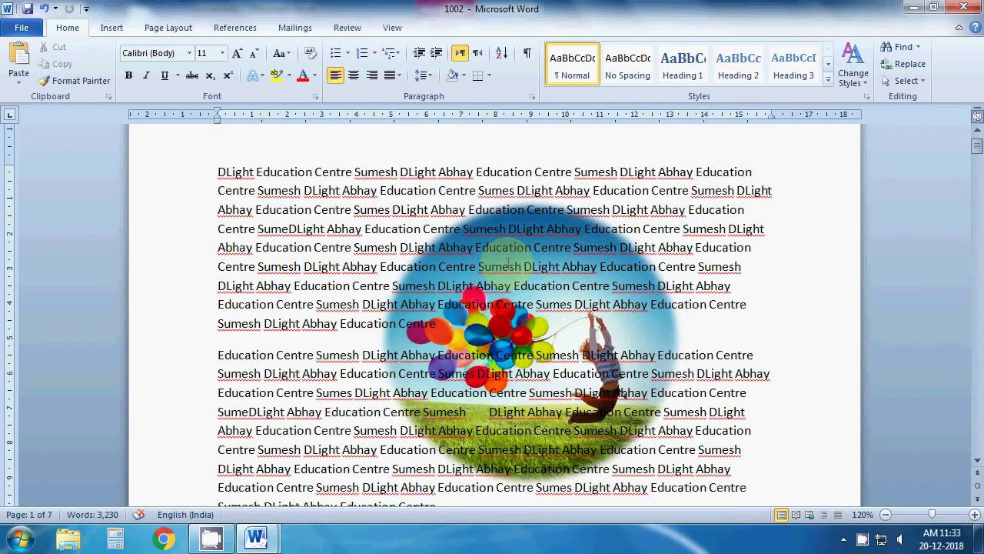
{"action": "type", "text": "Education Centre Sumesh"}
{"action": "left_click", "coordinate": [576, 247]}
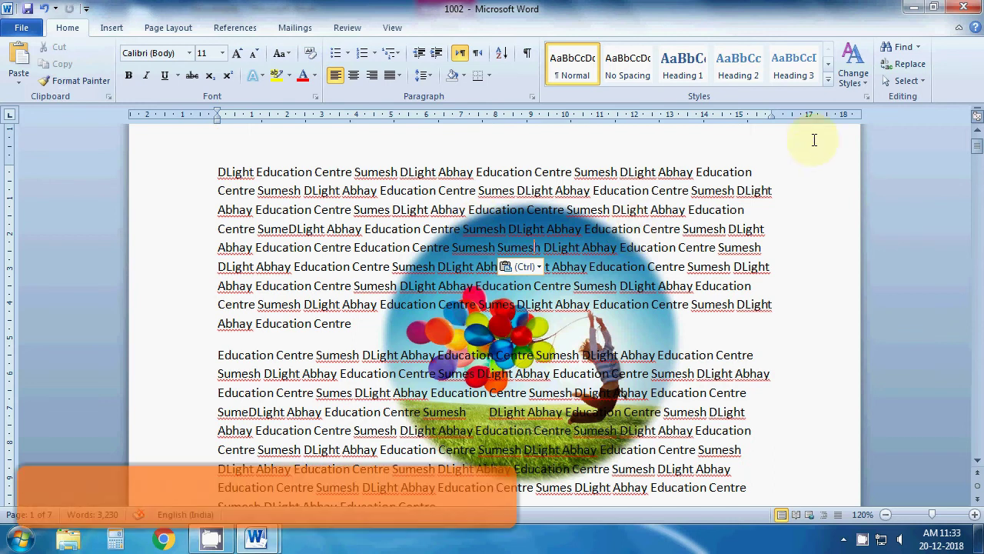
- Enable Select Objects, select the circular photo behind the text, nudge it left and apply Through wrapping
{"action": "left_click", "coordinate": [904, 81]}
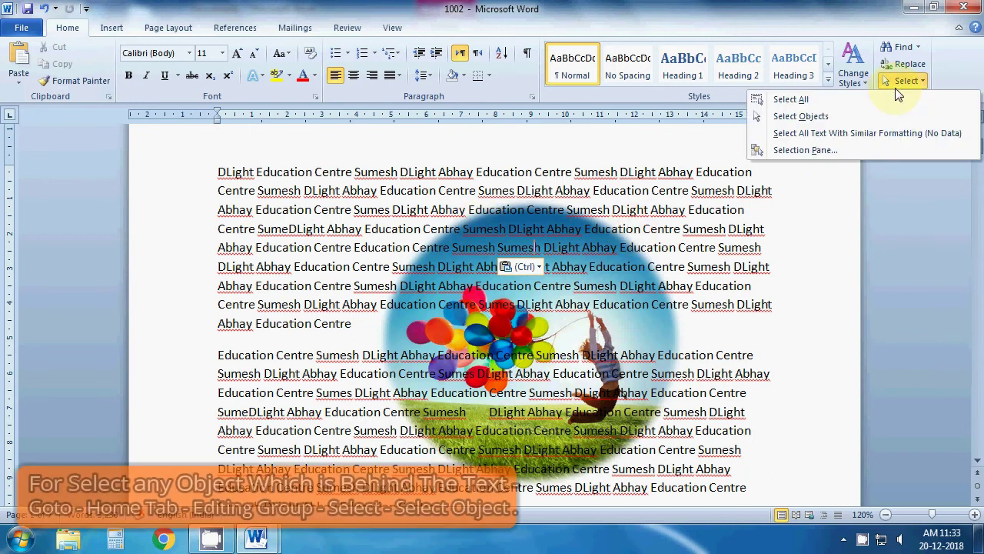
{"action": "left_click", "coordinate": [844, 117]}
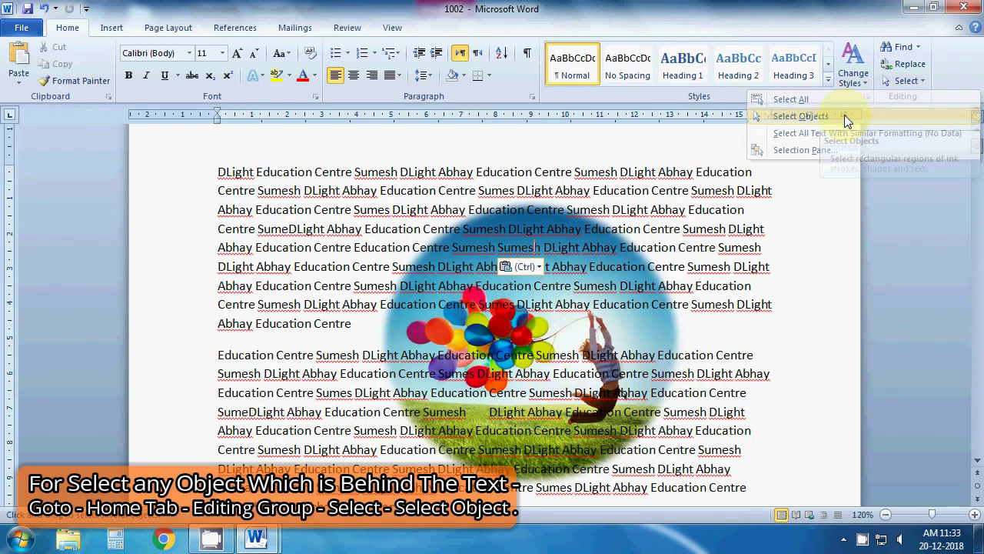
{"action": "left_click", "coordinate": [557, 250]}
{"action": "left_click_drag", "start_coordinate": [604, 261], "coordinate": [573, 271]}
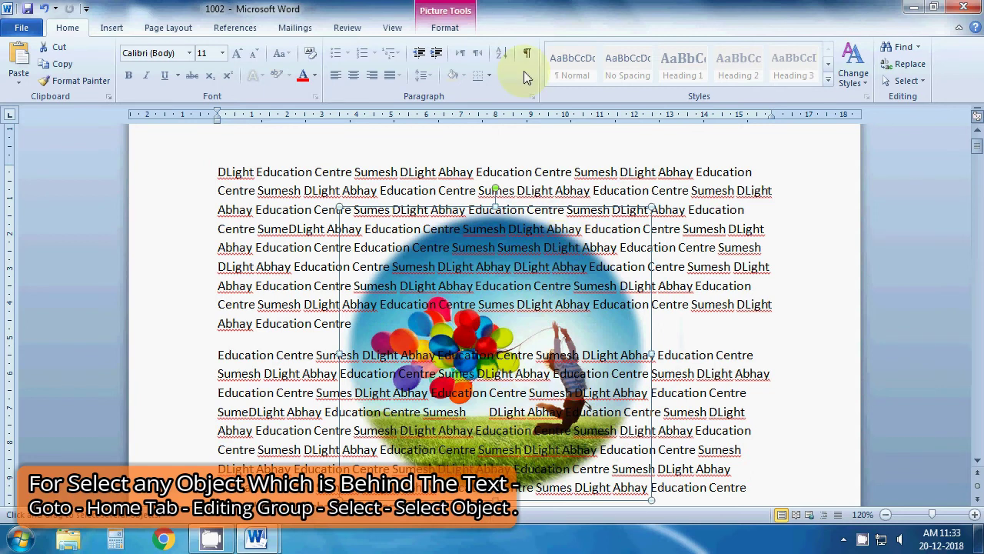
{"action": "left_click", "coordinate": [438, 29]}
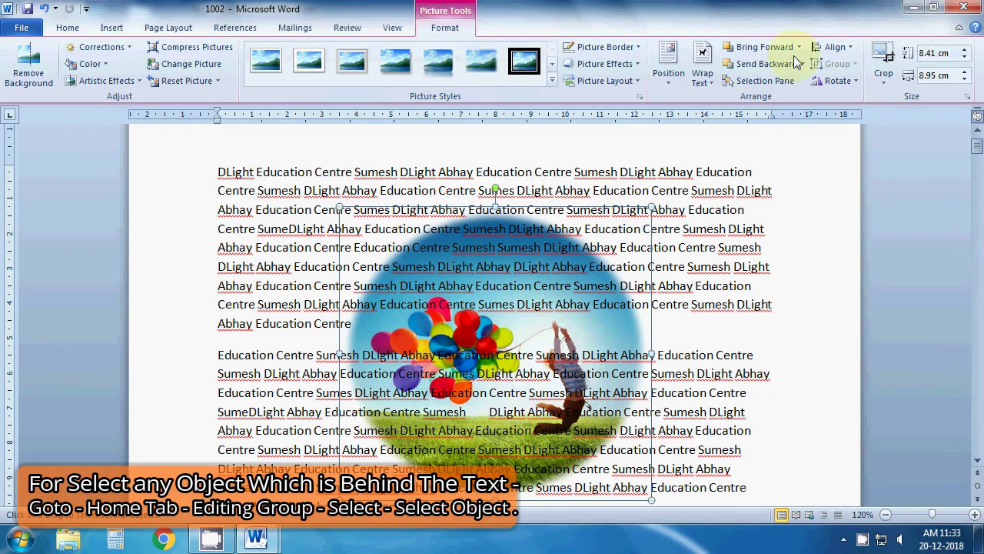
{"action": "left_click", "coordinate": [707, 84]}
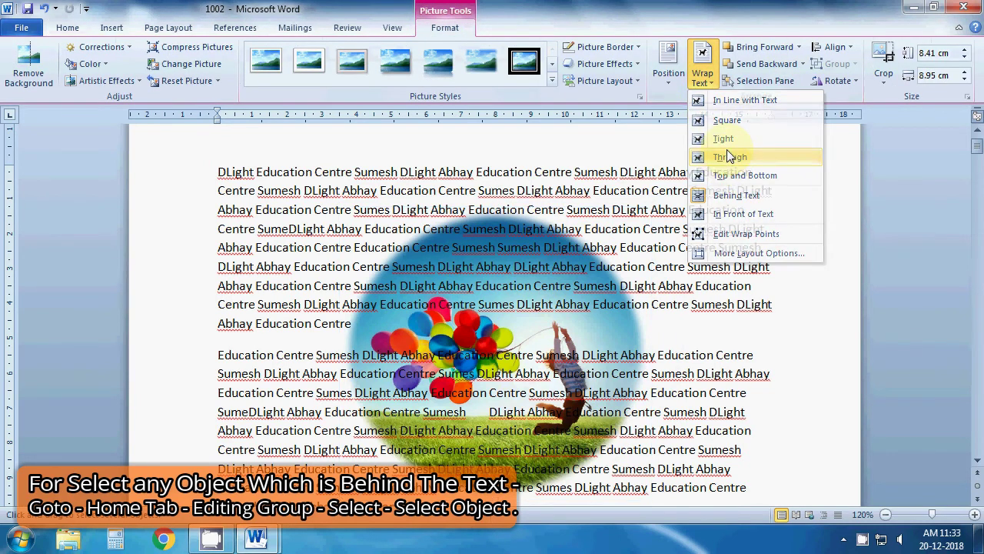
{"action": "left_click", "coordinate": [728, 157]}
- Set the photo In Front of Text, move it to the top-left, then reapply Through wrapping
{"action": "double_click", "coordinate": [706, 267]}
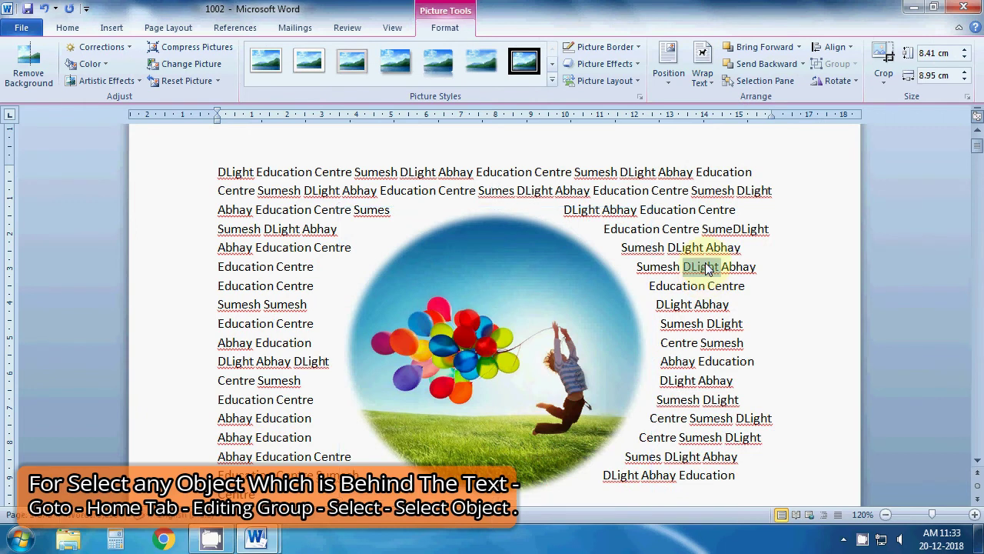
{"action": "left_click", "coordinate": [556, 290]}
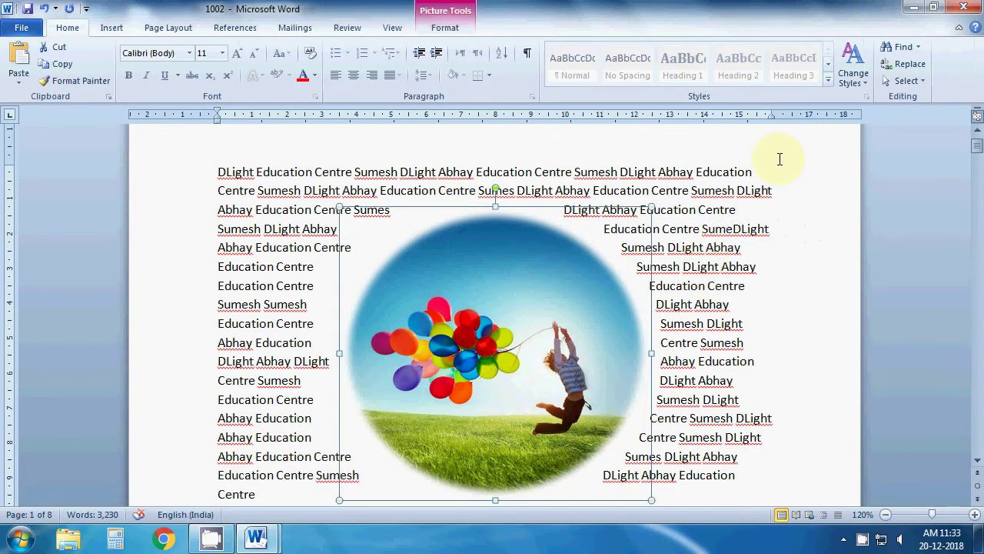
{"action": "left_click", "coordinate": [445, 28]}
{"action": "left_click", "coordinate": [702, 76]}
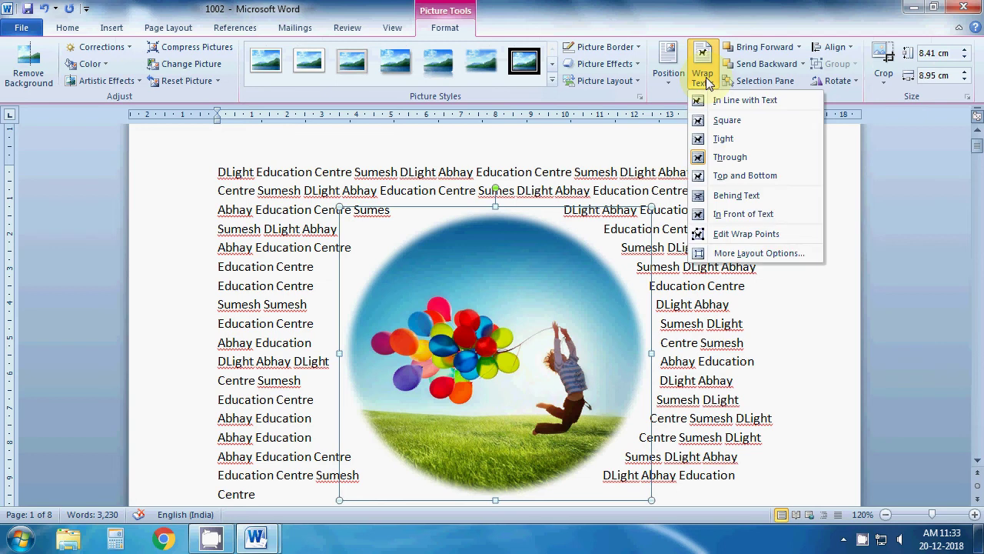
{"action": "left_click", "coordinate": [743, 214]}
{"action": "left_click_drag", "start_coordinate": [484, 328], "coordinate": [366, 289]}
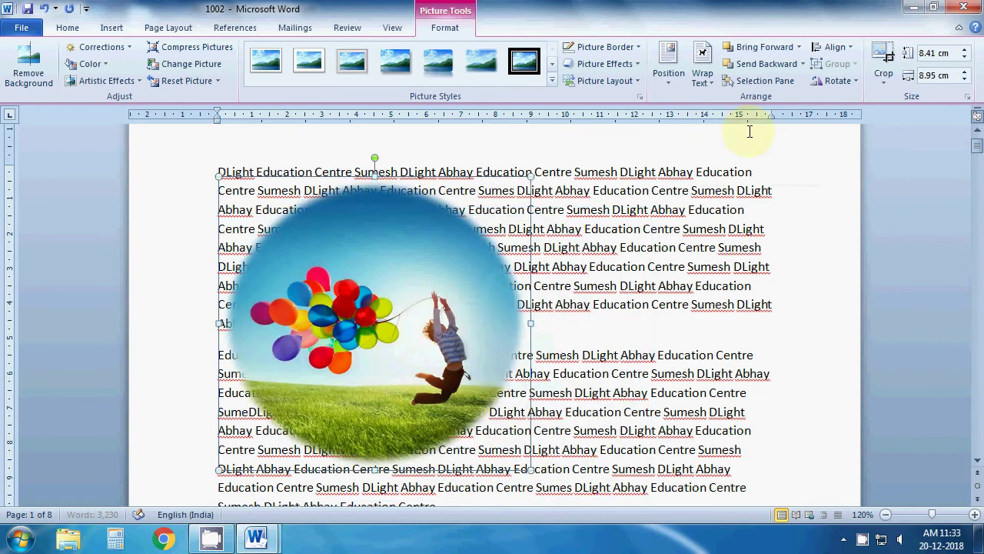
{"action": "left_click", "coordinate": [700, 80]}
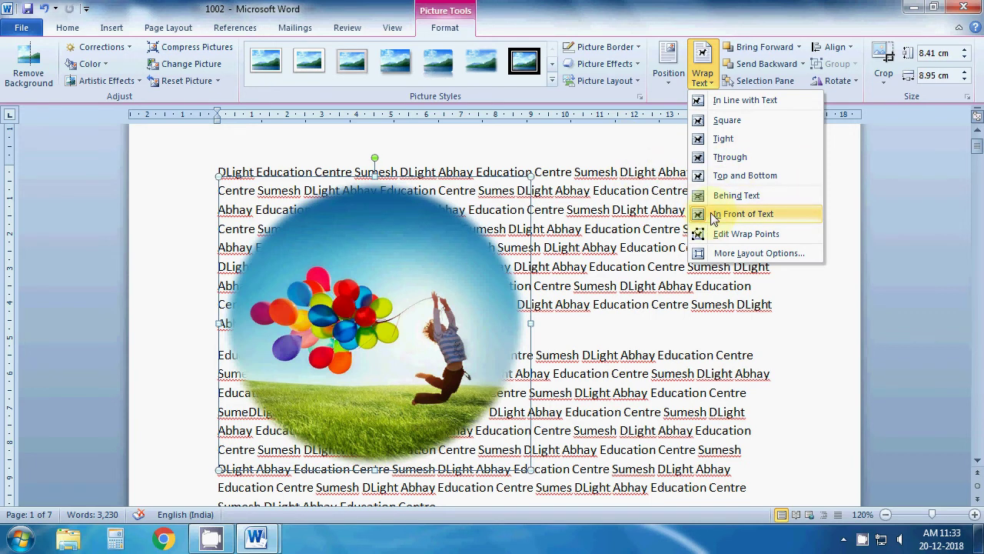
{"action": "left_click", "coordinate": [726, 158]}
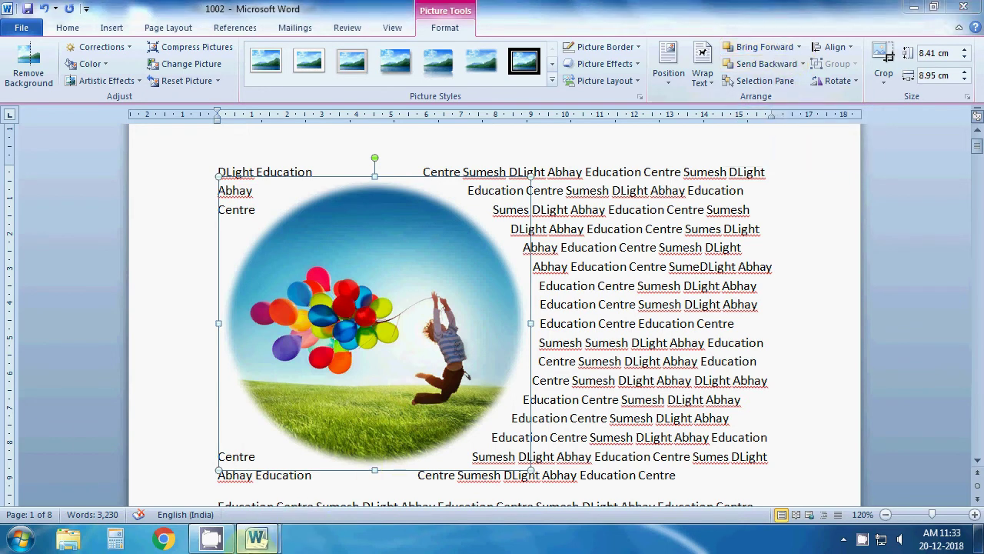
- In Document1, enlarge the balloon girl photo to 5.52 × 6.22 cm and paste a copy offset down-right
{"action": "mouse_move", "coordinate": [256, 538]}
{"action": "left_click", "coordinate": [218, 471]}
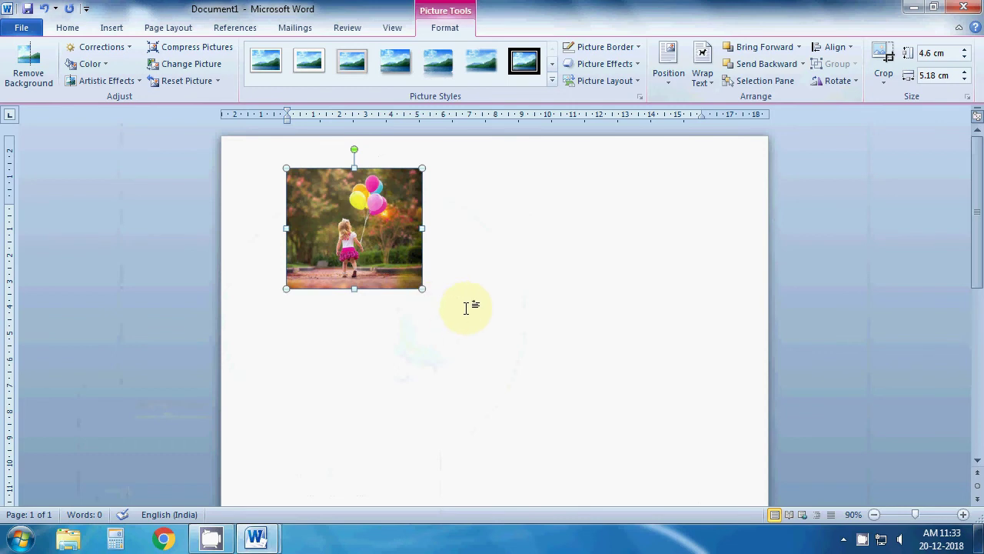
{"action": "left_click_drag", "start_coordinate": [431, 307], "coordinate": [440, 309]}
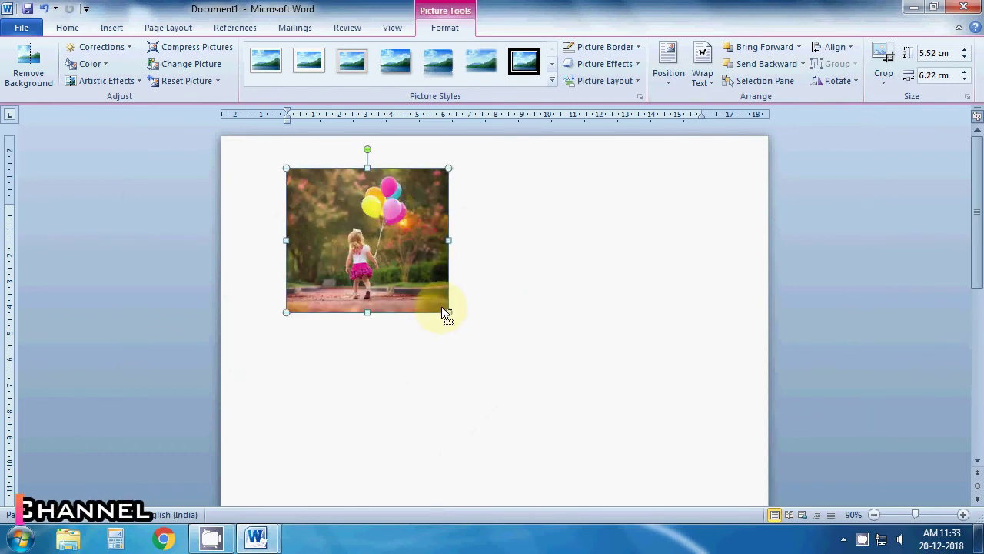
{"action": "key", "text": "ctrl+v"}
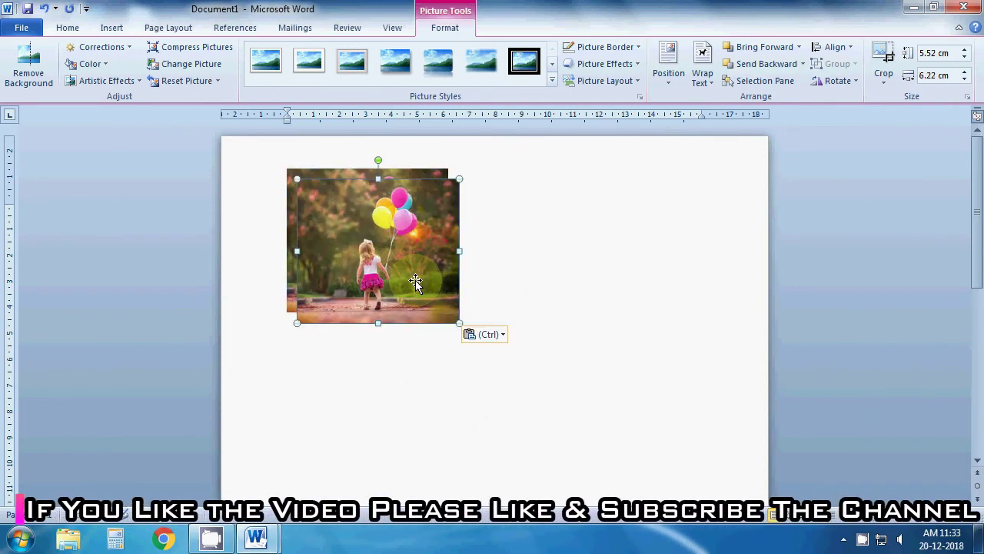
{"action": "left_click_drag", "start_coordinate": [458, 235], "coordinate": [495, 263]}
- Recolour the copied photo to Grayscale, then select the colour original behind it
{"action": "left_click", "coordinate": [90, 63]}
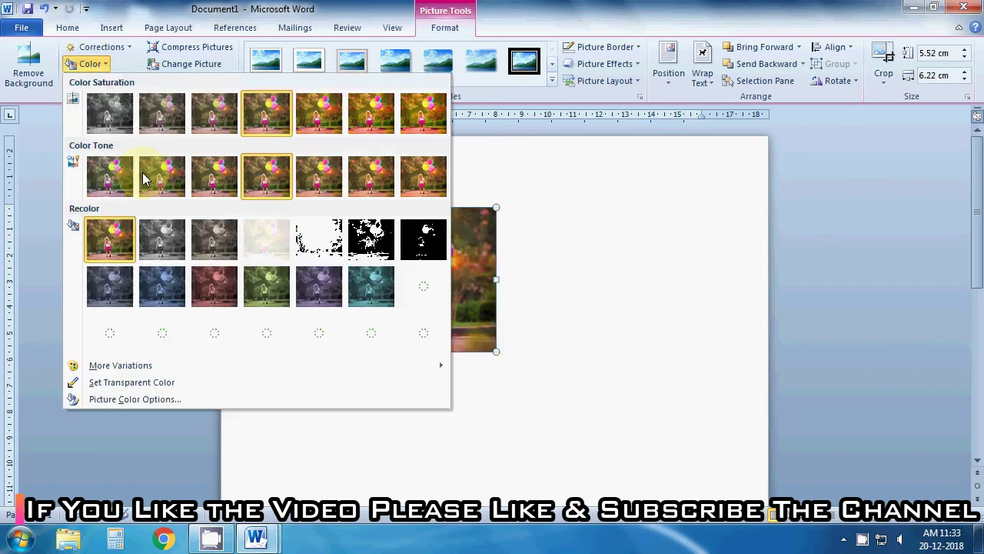
{"action": "left_click", "coordinate": [158, 236]}
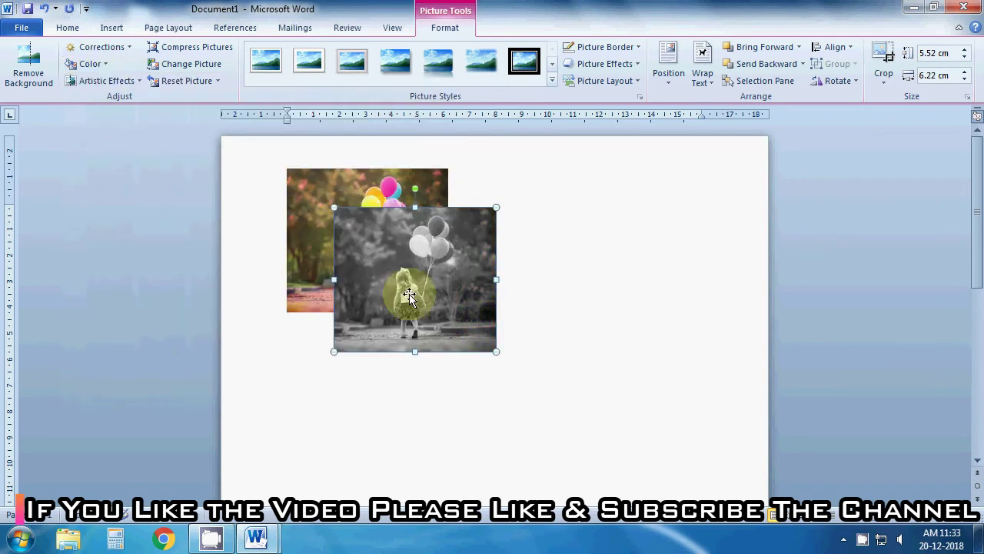
{"action": "left_click", "coordinate": [576, 323]}
{"action": "left_click", "coordinate": [411, 249]}
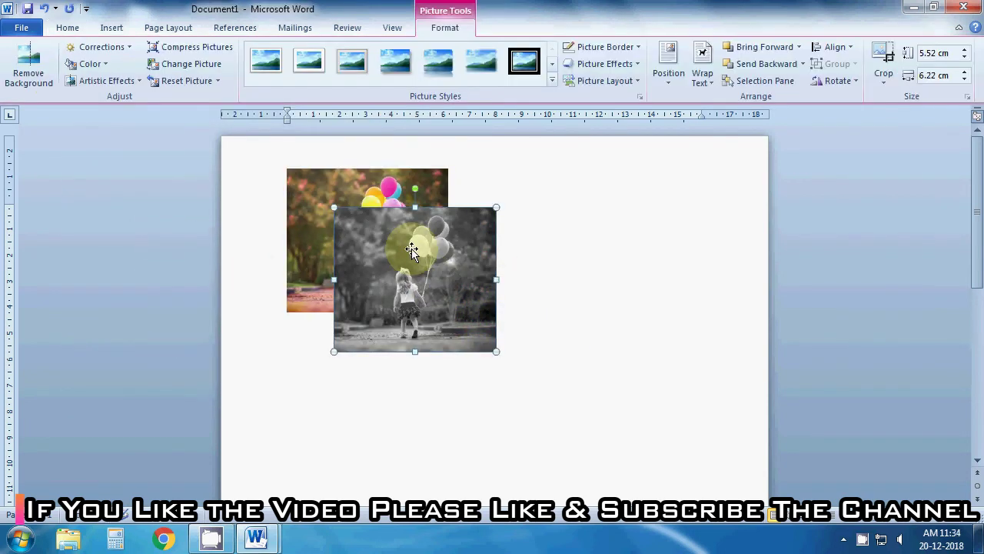
{"action": "left_click", "coordinate": [318, 239]}
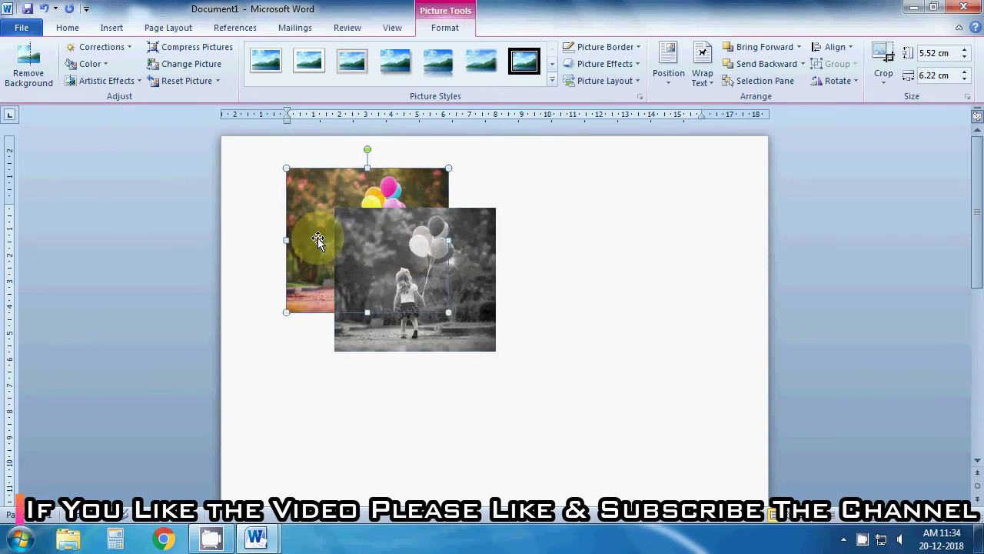
- Toggle Bring Forward and Send Backward until the colour photo sits in front of the grayscale copy
{"action": "left_click", "coordinate": [762, 47]}
{"action": "left_click", "coordinate": [392, 260]}
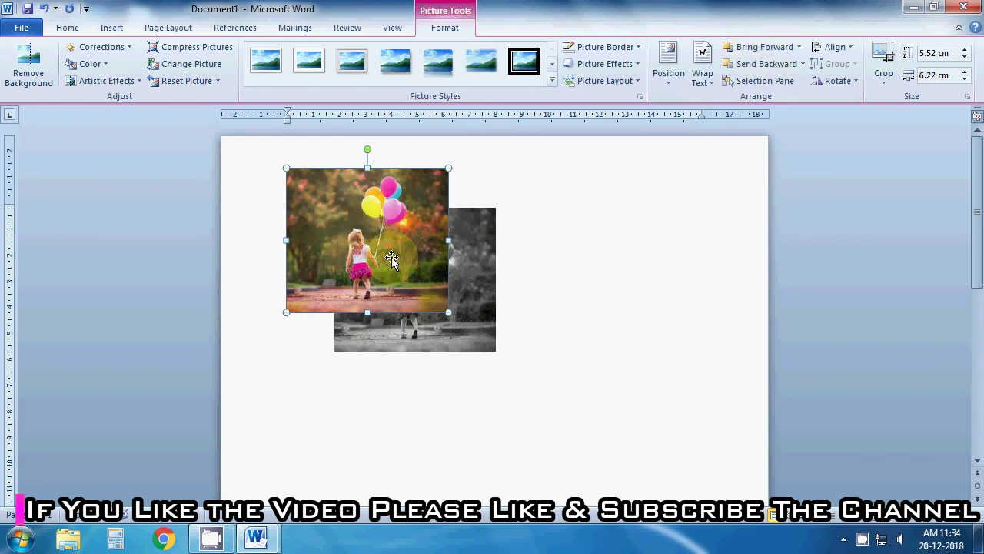
{"action": "left_click", "coordinate": [773, 63]}
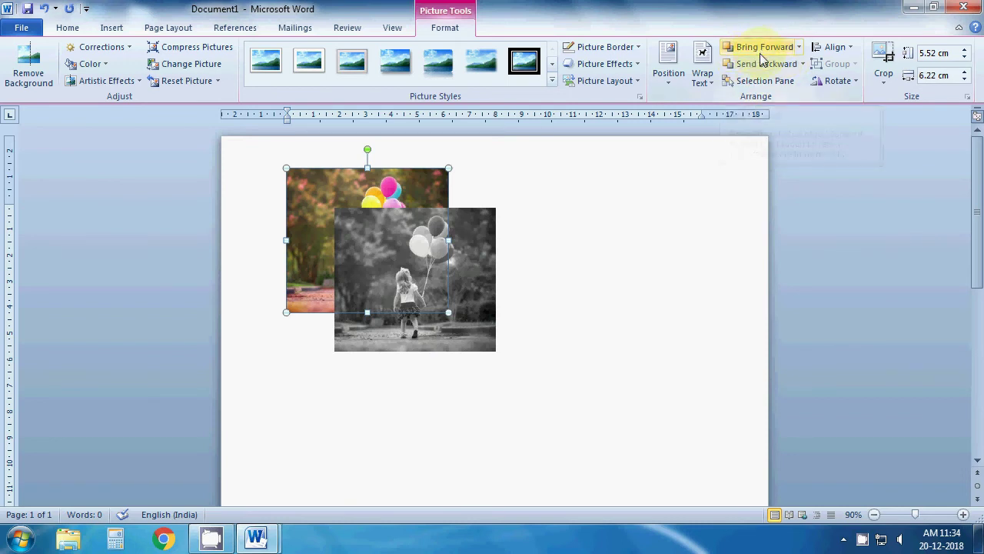
{"action": "left_click", "coordinate": [706, 83]}
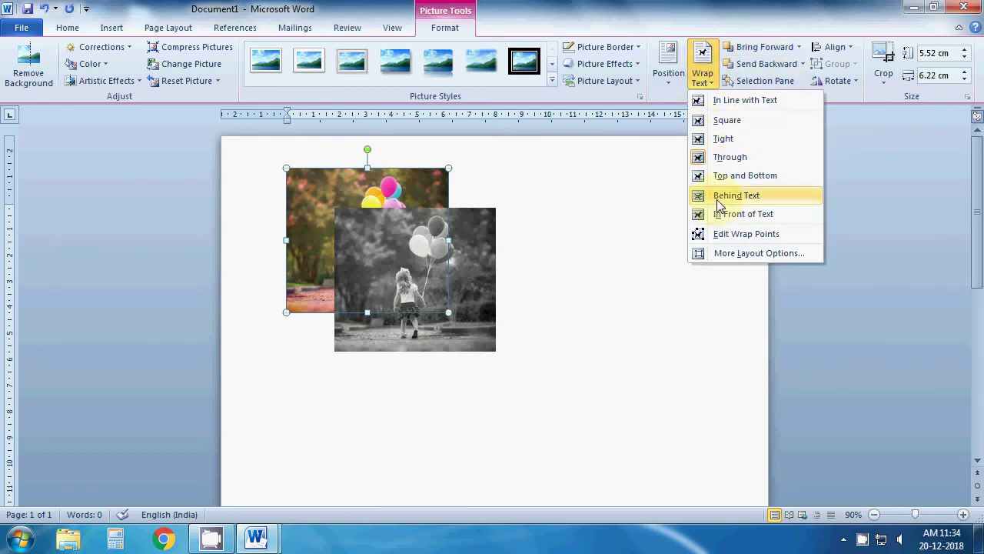
{"action": "left_click", "coordinate": [582, 220]}
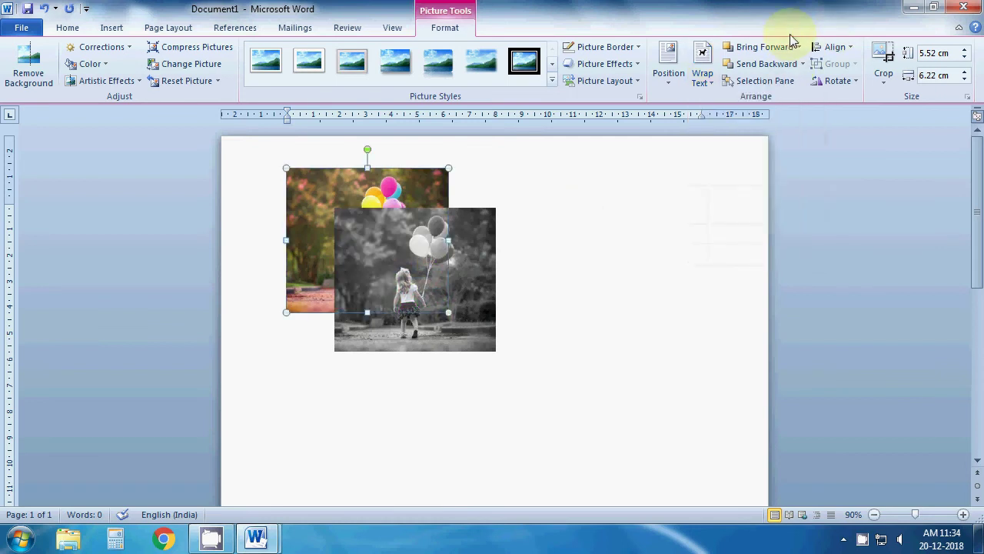
{"action": "left_click", "coordinate": [765, 47]}
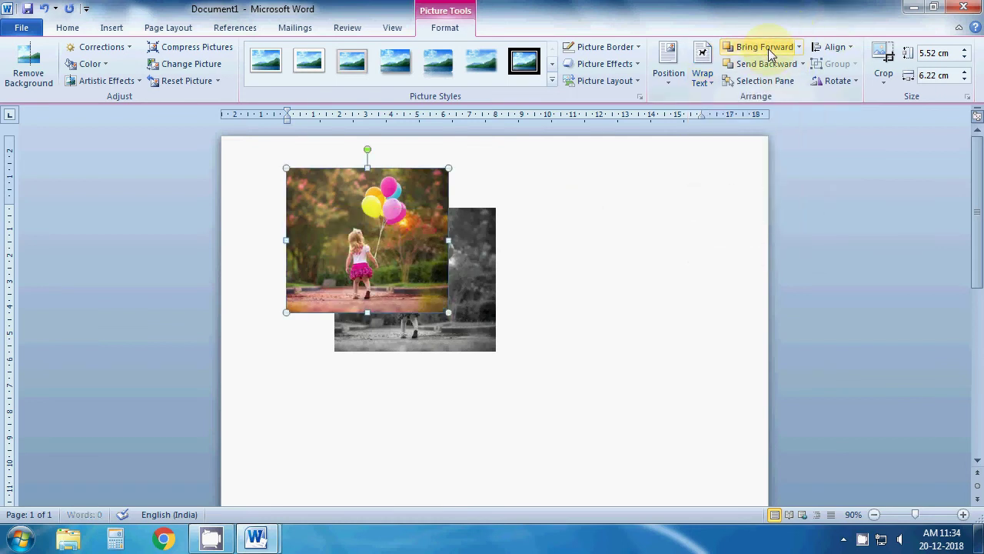
{"action": "left_click", "coordinate": [769, 65]}
{"action": "left_click", "coordinate": [772, 47]}
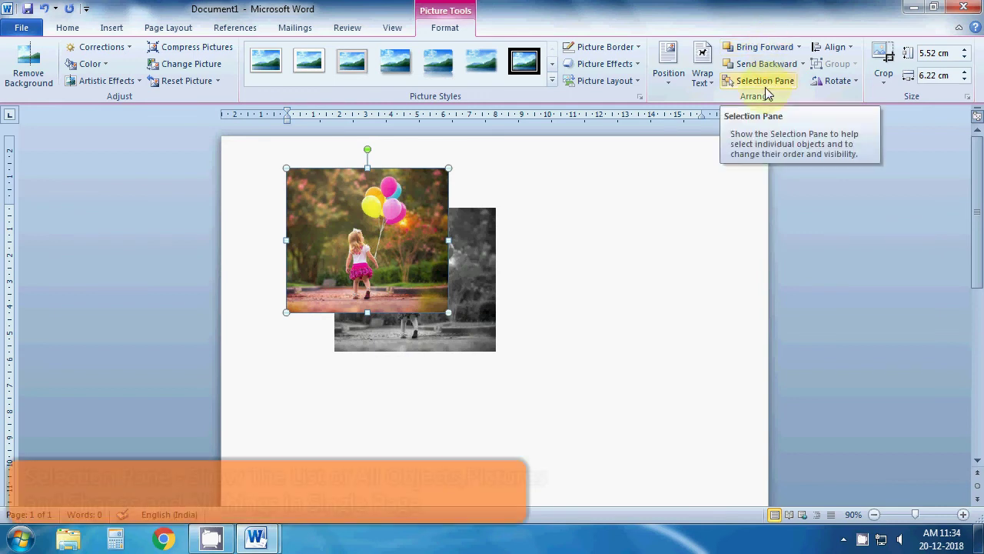
- Open the Selection Pane and move the grey copy out to the right of the colour photo
{"action": "left_click", "coordinate": [766, 88]}
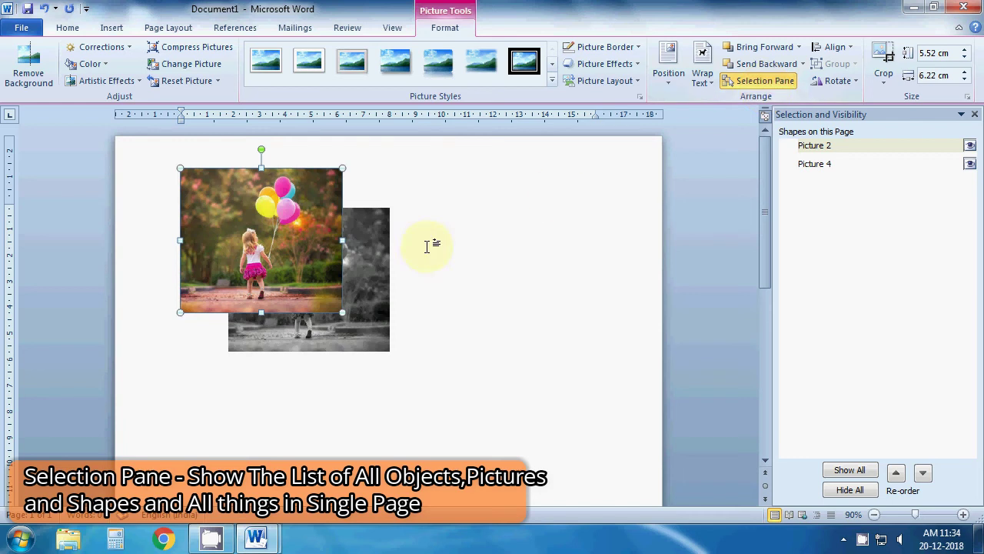
{"action": "left_click_drag", "start_coordinate": [376, 259], "coordinate": [513, 247]}
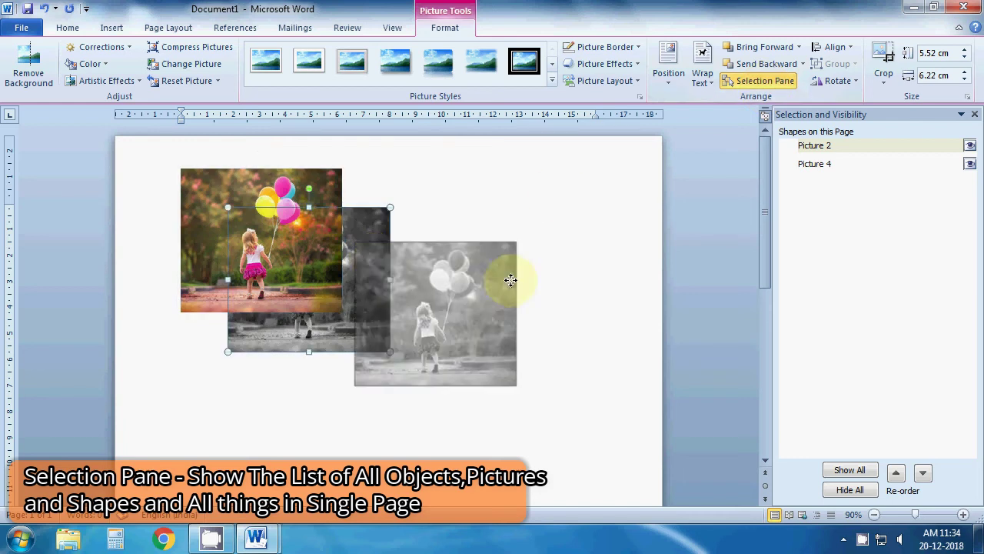
{"action": "left_click", "coordinate": [839, 149]}
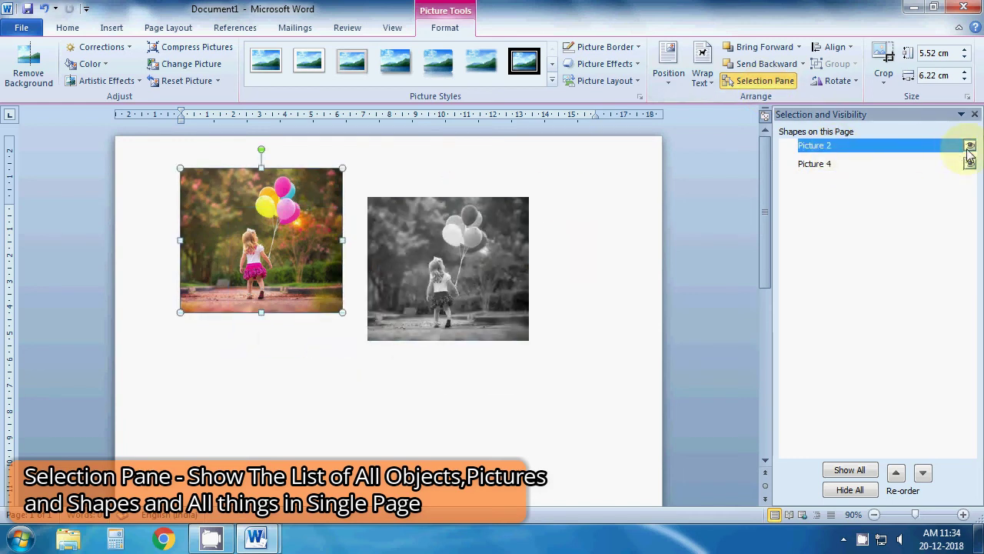
- Hide and reshow both balloon photos, close the Selection Pane and select the grey photo
{"action": "left_click", "coordinate": [971, 146]}
{"action": "left_click", "coordinate": [970, 164]}
{"action": "left_click", "coordinate": [970, 164]}
{"action": "left_click", "coordinate": [971, 147]}
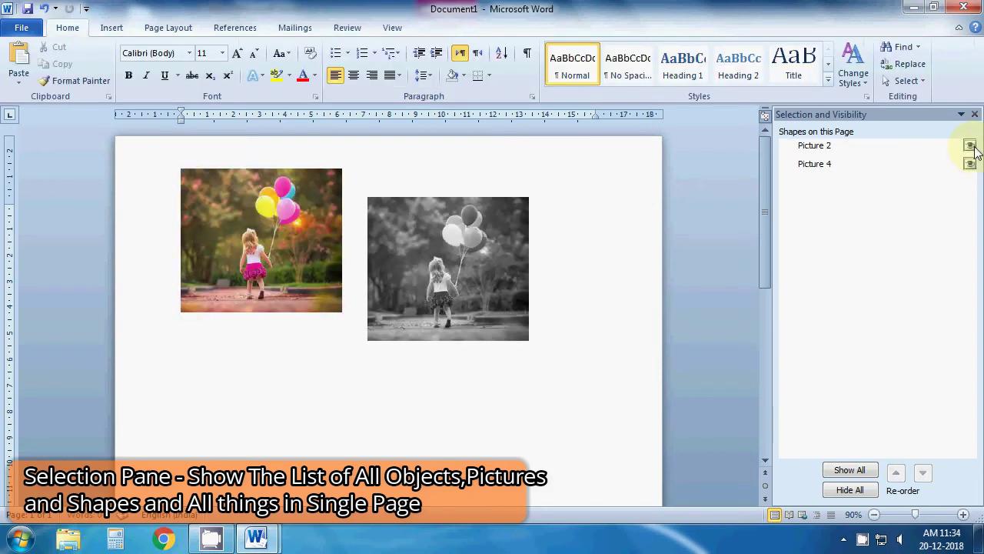
{"action": "left_click", "coordinate": [970, 164]}
{"action": "left_click", "coordinate": [971, 146]}
{"action": "left_click", "coordinate": [971, 146]}
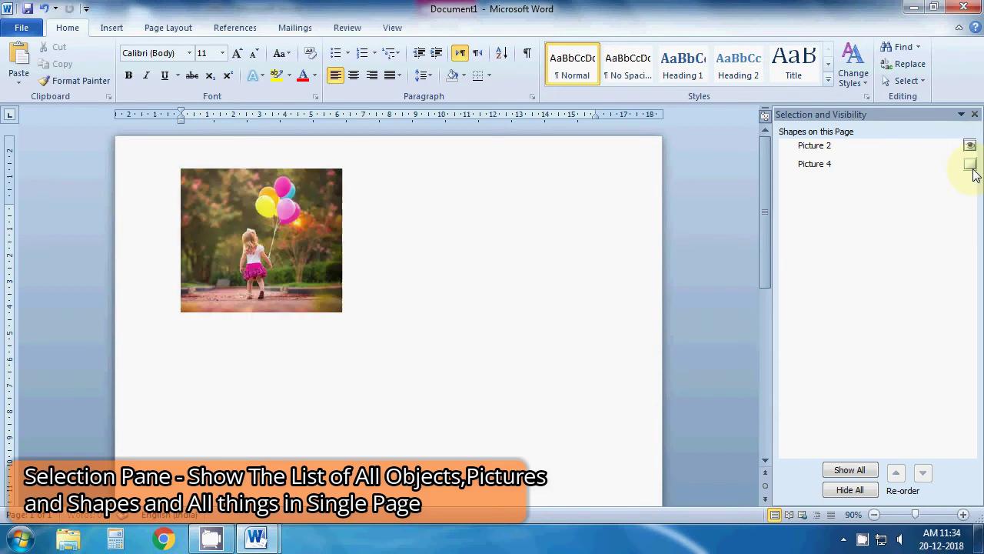
{"action": "left_click", "coordinate": [970, 165]}
{"action": "left_click", "coordinate": [975, 113]}
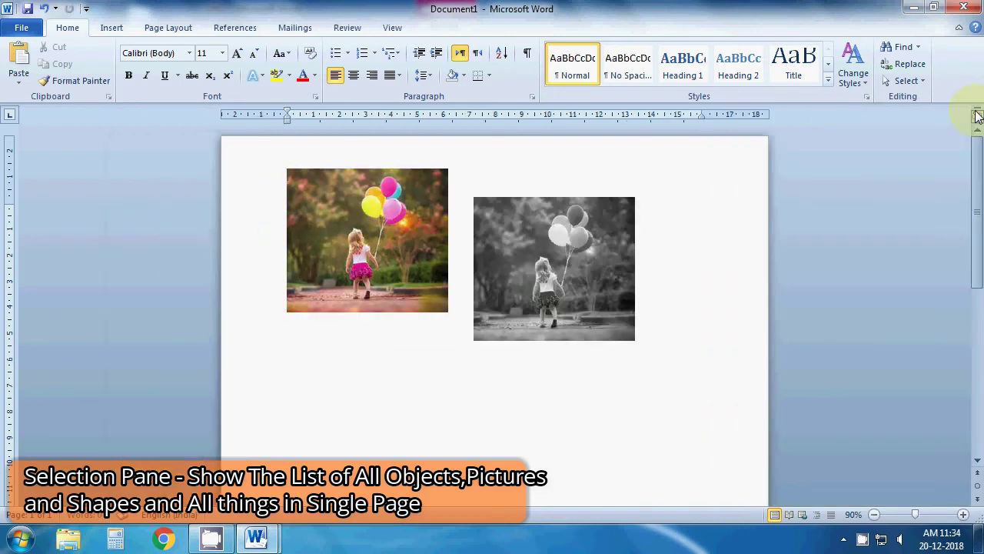
{"action": "left_click", "coordinate": [490, 277]}
{"action": "left_click", "coordinate": [445, 28]}
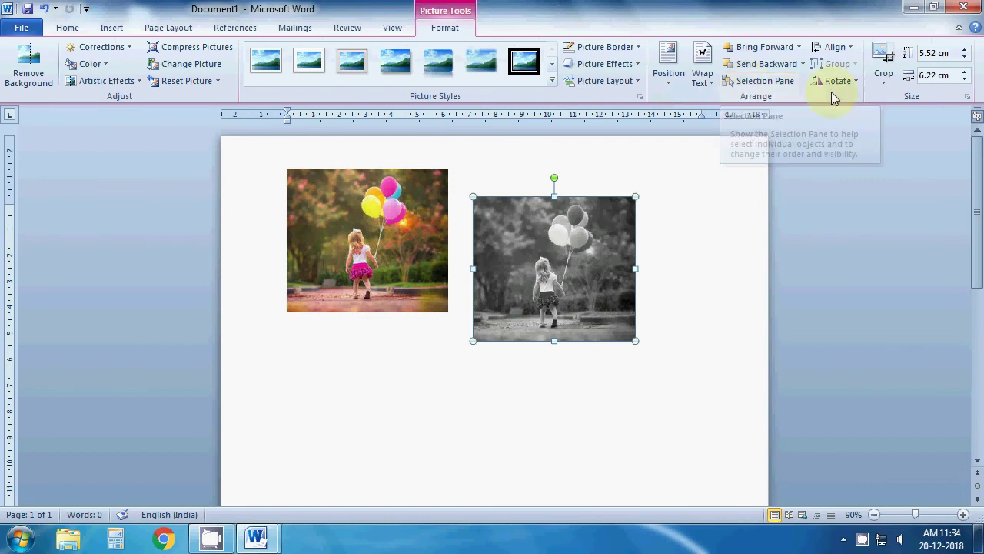
- Zoom out to fit the page and align the grey photo left, then centred horizontally
{"action": "left_click", "coordinate": [841, 50]}
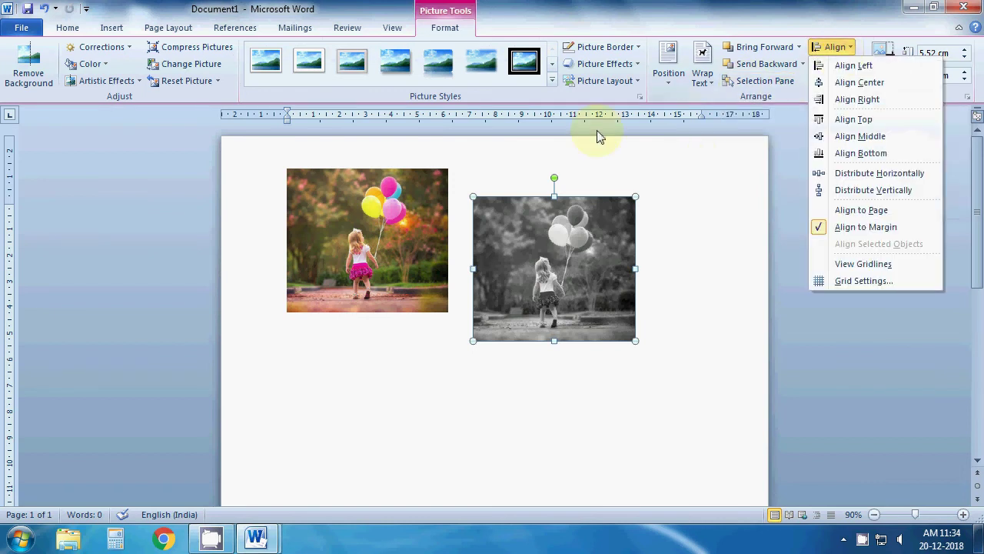
{"action": "left_click", "coordinate": [875, 515]}
{"action": "left_click", "coordinate": [875, 515]}
{"action": "left_click", "coordinate": [875, 514]}
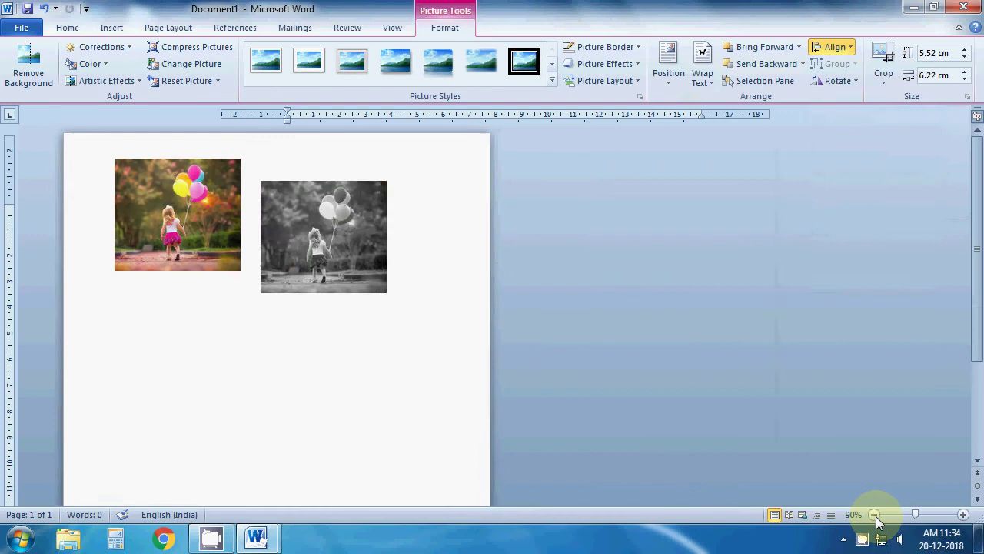
{"action": "left_click", "coordinate": [875, 515]}
{"action": "left_click", "coordinate": [835, 47]}
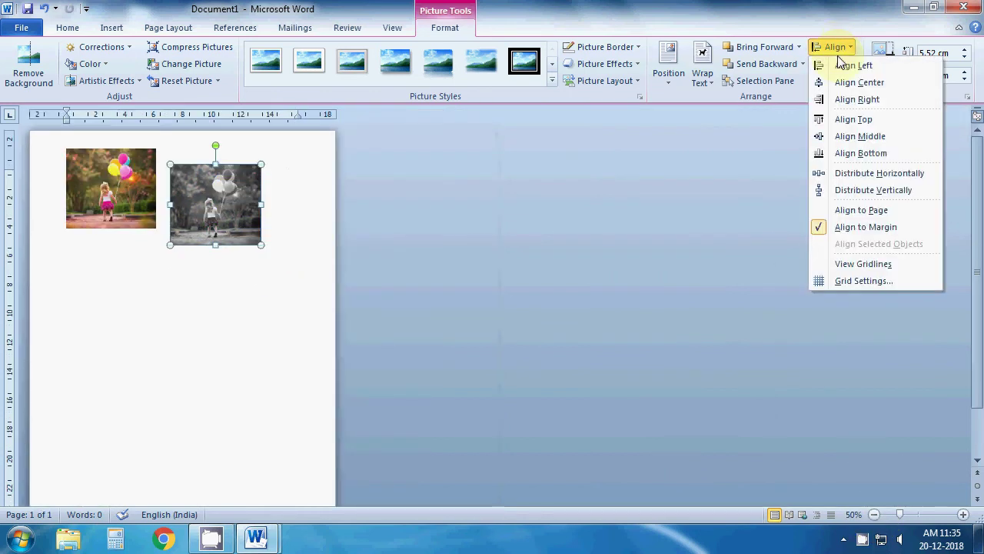
{"action": "left_click", "coordinate": [842, 65]}
{"action": "left_click", "coordinate": [835, 48]}
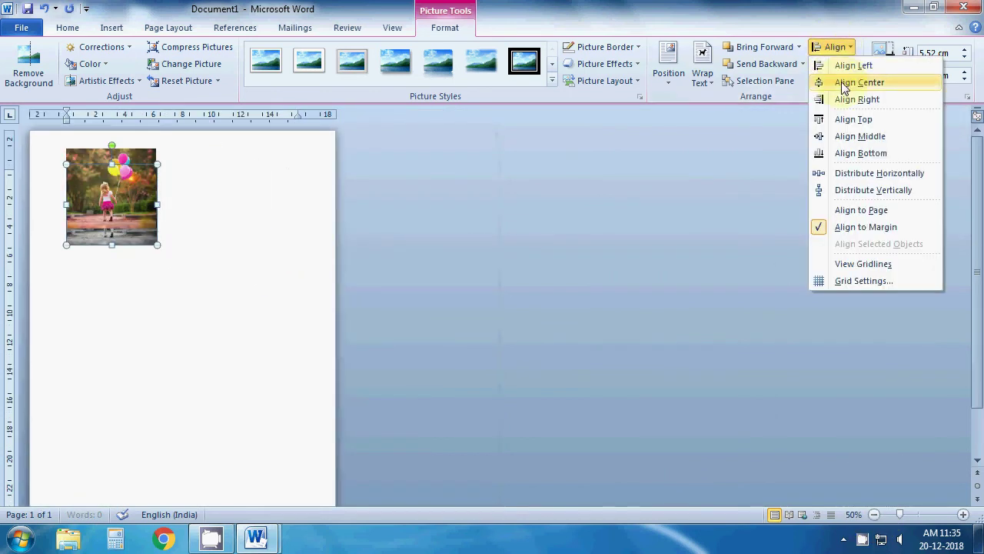
{"action": "left_click", "coordinate": [854, 83]}
- Align the grey photo top, middle, centre and bottom, ending at the page's vertical middle
{"action": "left_click", "coordinate": [833, 48]}
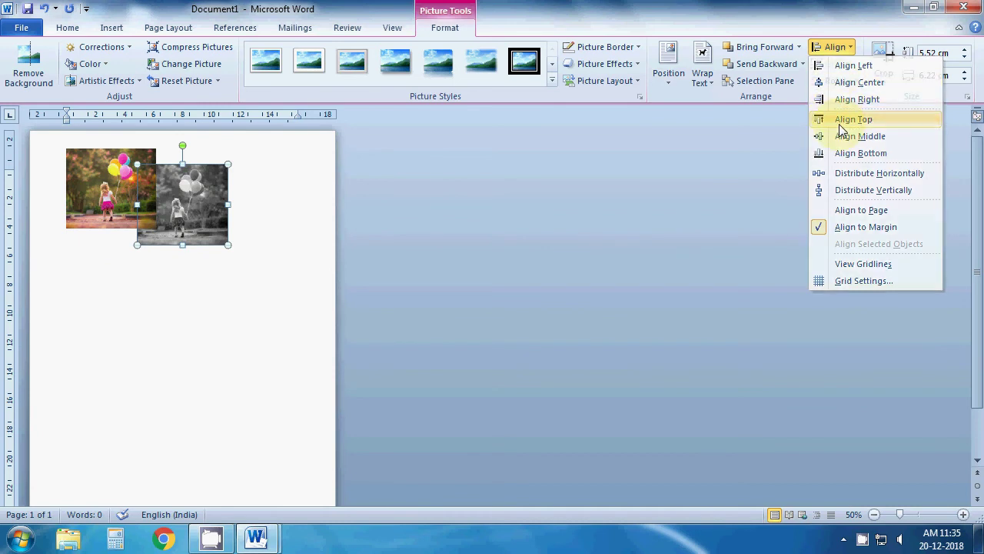
{"action": "left_click", "coordinate": [843, 117]}
{"action": "left_click", "coordinate": [831, 52]}
{"action": "left_click", "coordinate": [846, 135]}
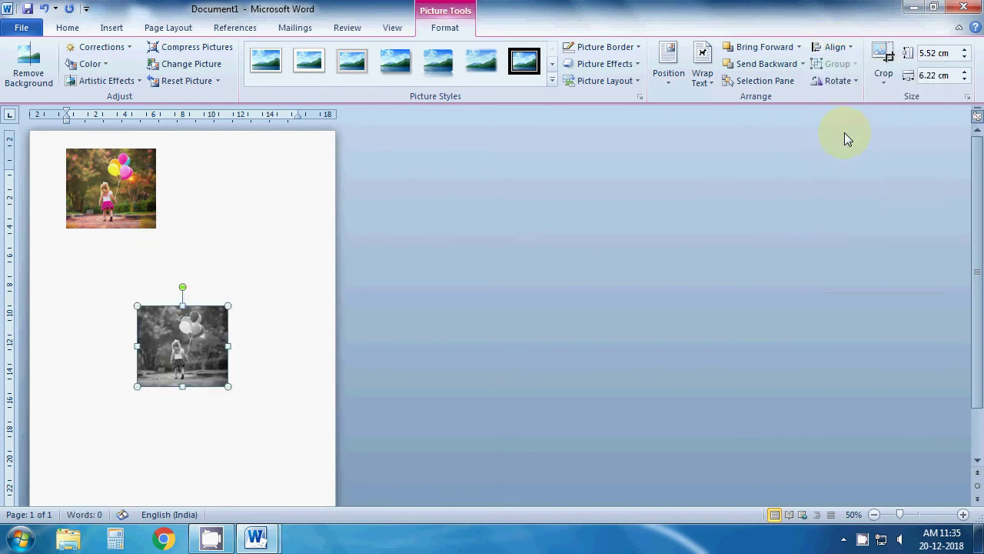
{"action": "left_click", "coordinate": [846, 47]}
{"action": "left_click", "coordinate": [850, 82]}
{"action": "left_click", "coordinate": [839, 48]}
{"action": "left_click", "coordinate": [856, 151]}
{"action": "left_click", "coordinate": [832, 46]}
{"action": "left_click", "coordinate": [846, 136]}
- Browse the Position and Align choices, then switch to the 1002 document
{"action": "left_click", "coordinate": [685, 83]}
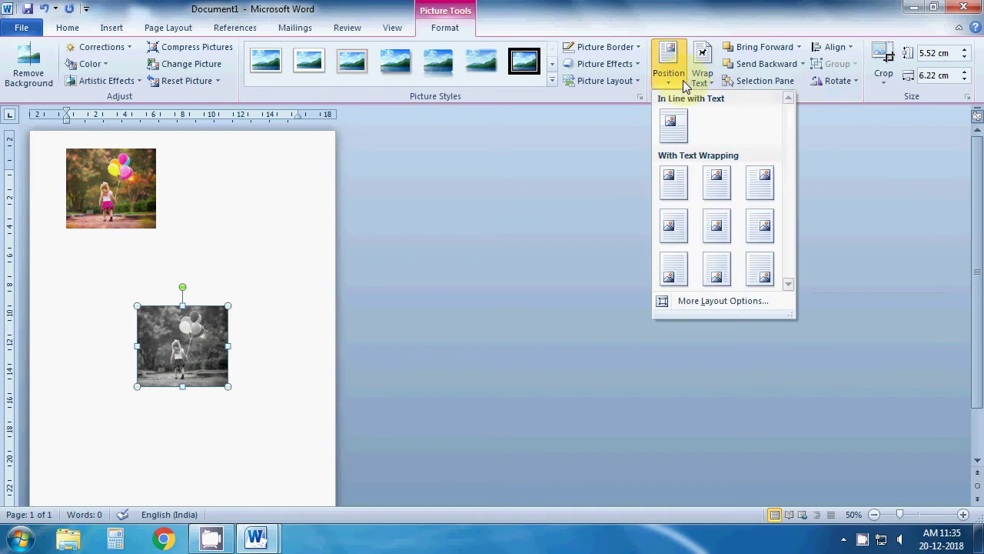
{"action": "left_click", "coordinate": [826, 51]}
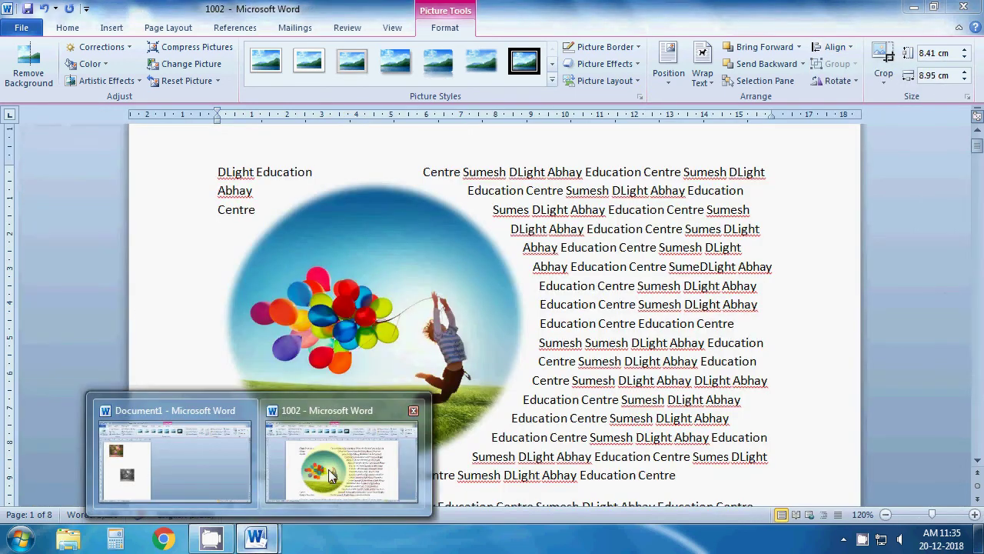
{"action": "mouse_move", "coordinate": [256, 537]}
{"action": "left_click", "coordinate": [327, 481]}
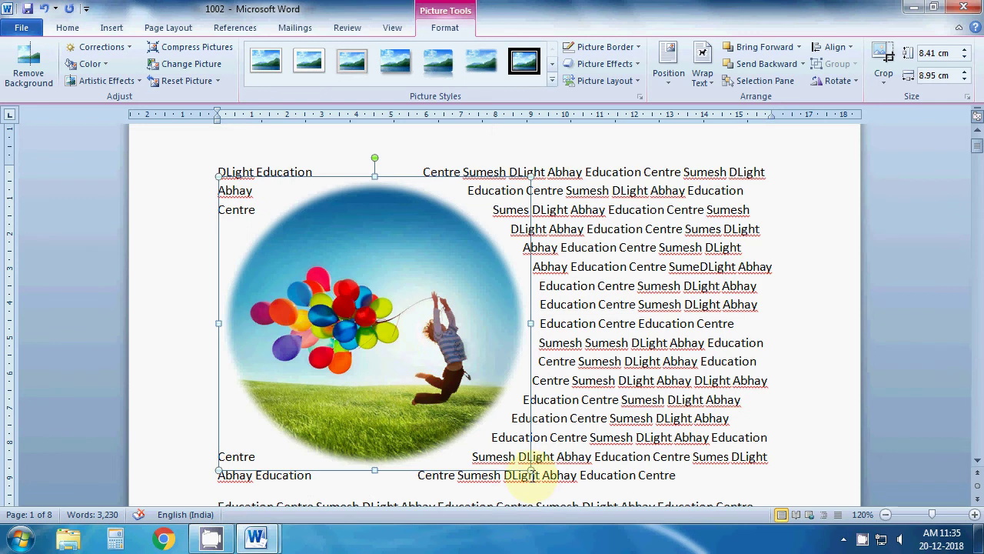
- Shrink the round balloon picture to 4.73 × 5.03 cm and zoom out to two pages
{"action": "left_click_drag", "start_coordinate": [531, 471], "coordinate": [395, 342]}
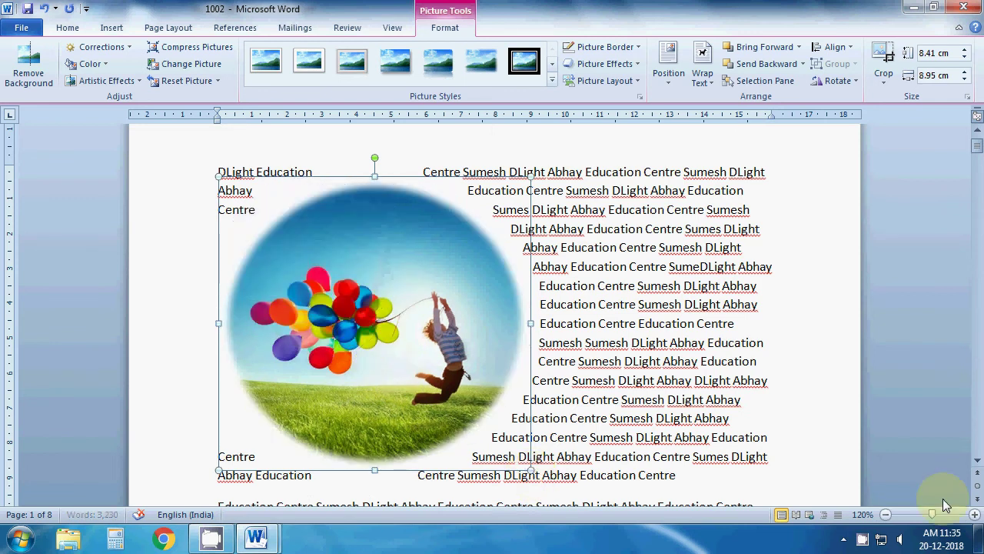
{"action": "left_click", "coordinate": [885, 514]}
{"action": "left_click", "coordinate": [886, 515]}
{"action": "left_click", "coordinate": [886, 515]}
{"action": "left_click", "coordinate": [886, 515]}
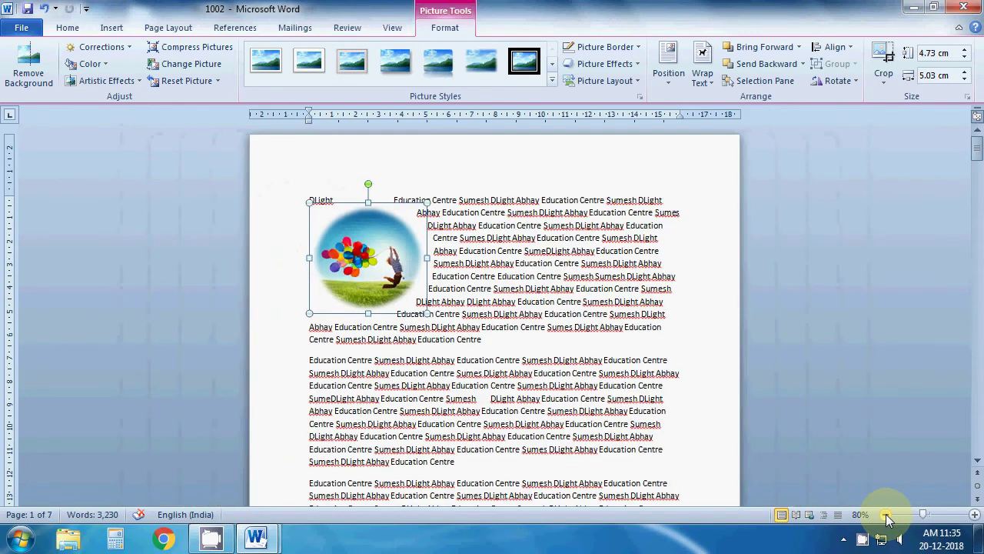
{"action": "left_click", "coordinate": [886, 514]}
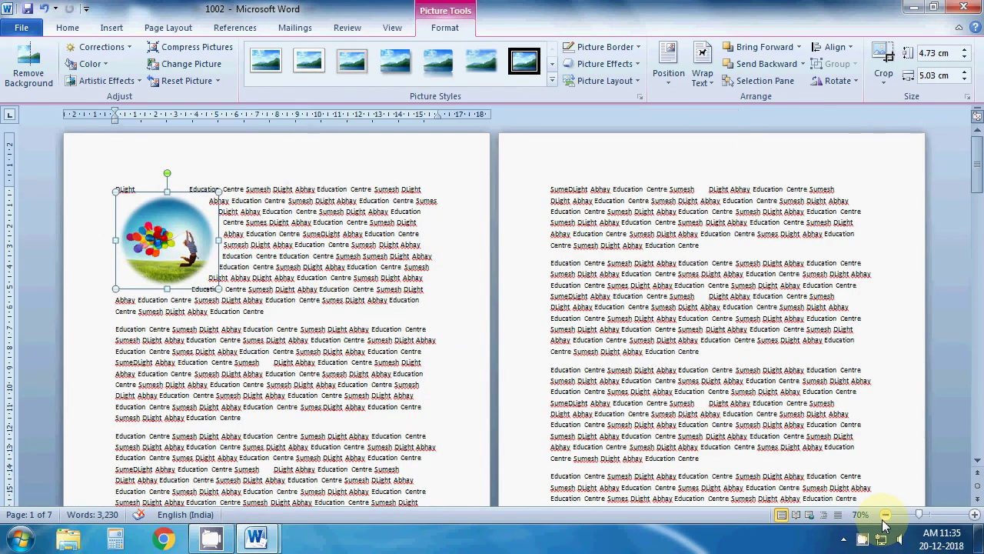
{"action": "left_click", "coordinate": [886, 515]}
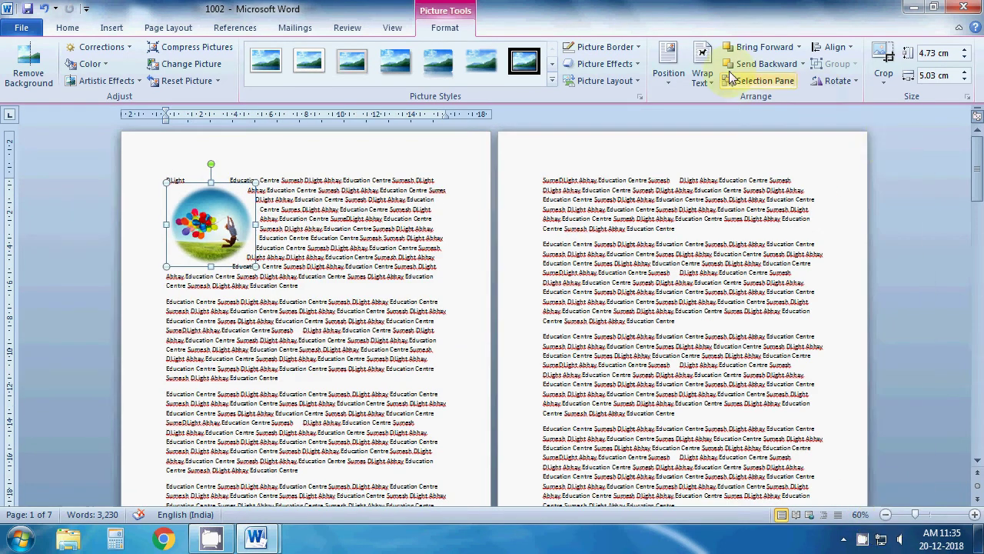
- Try aligning the round picture centre, right and left on the page
{"action": "left_click", "coordinate": [833, 50]}
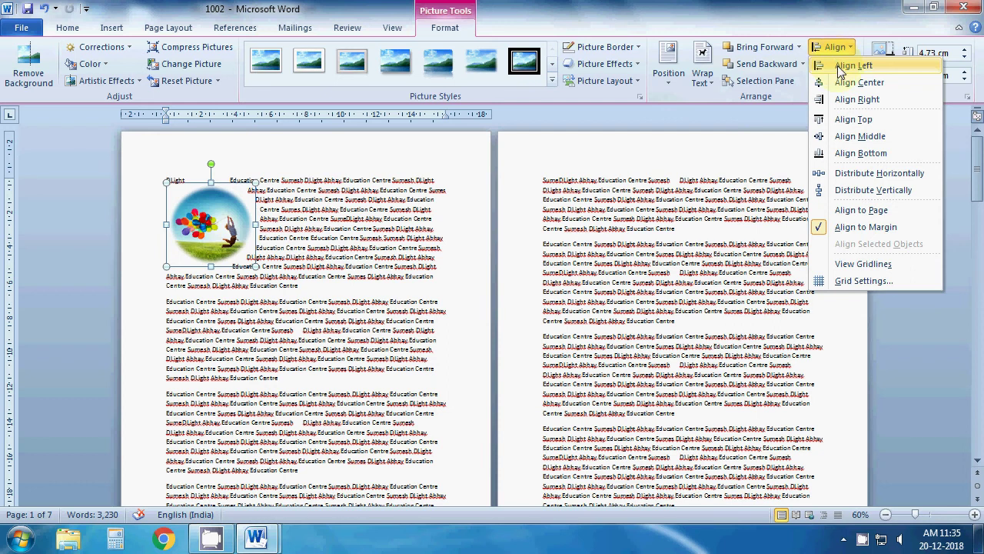
{"action": "left_click", "coordinate": [846, 81]}
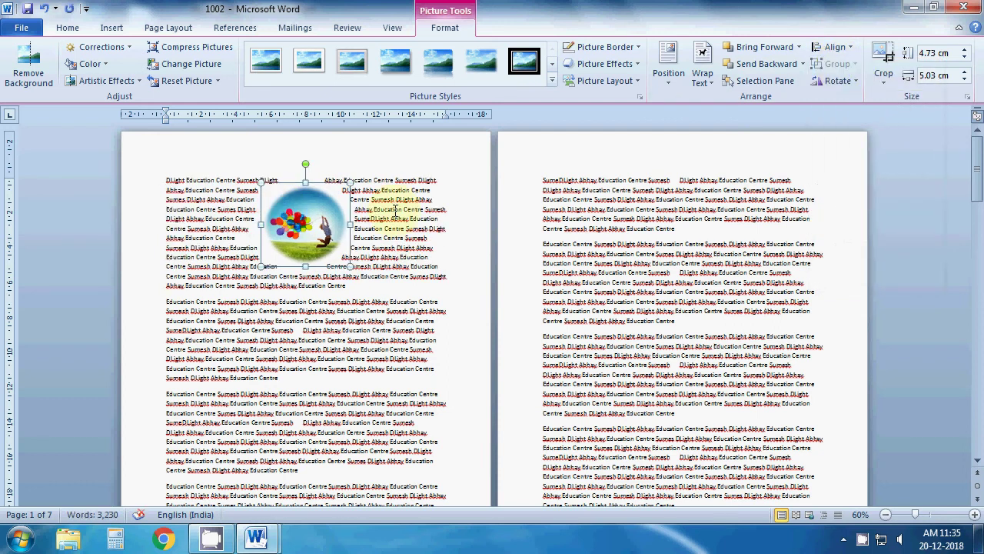
{"action": "left_click", "coordinate": [333, 182]}
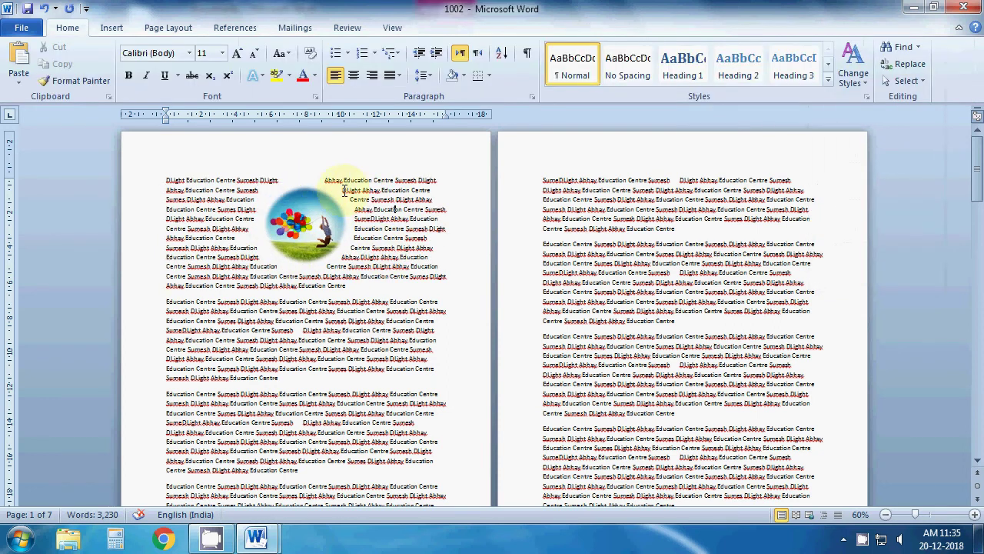
{"action": "left_click", "coordinate": [306, 222]}
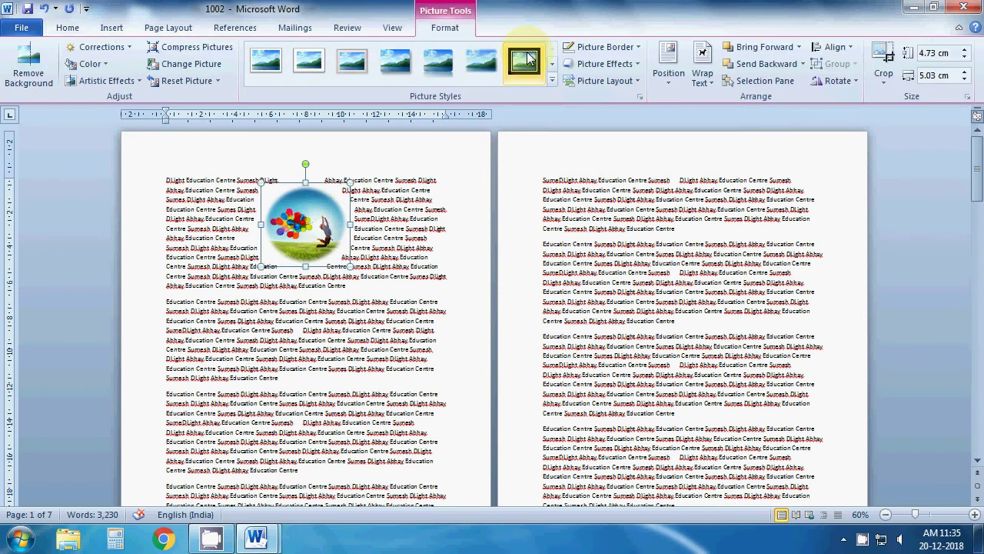
{"action": "left_click", "coordinate": [830, 47]}
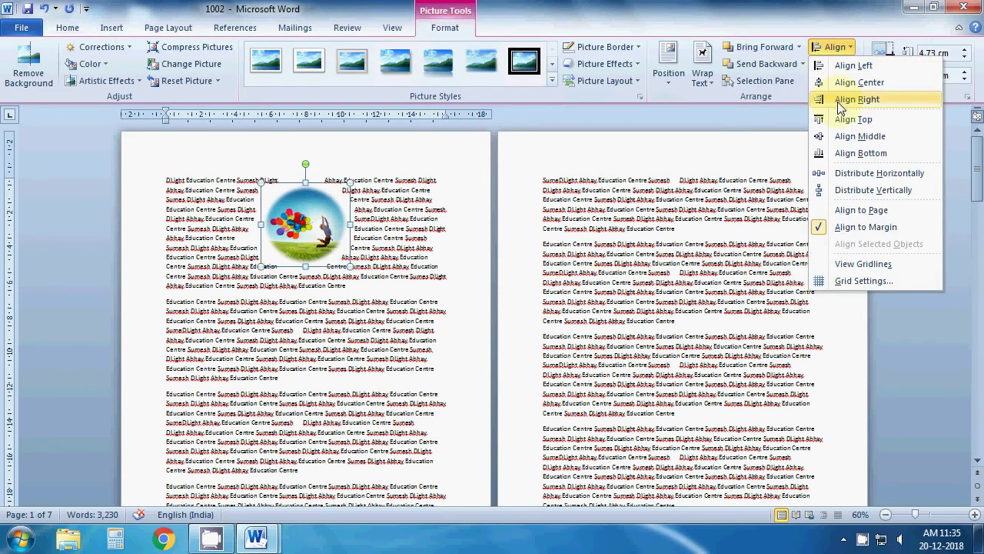
{"action": "left_click", "coordinate": [840, 97]}
{"action": "left_click", "coordinate": [830, 48]}
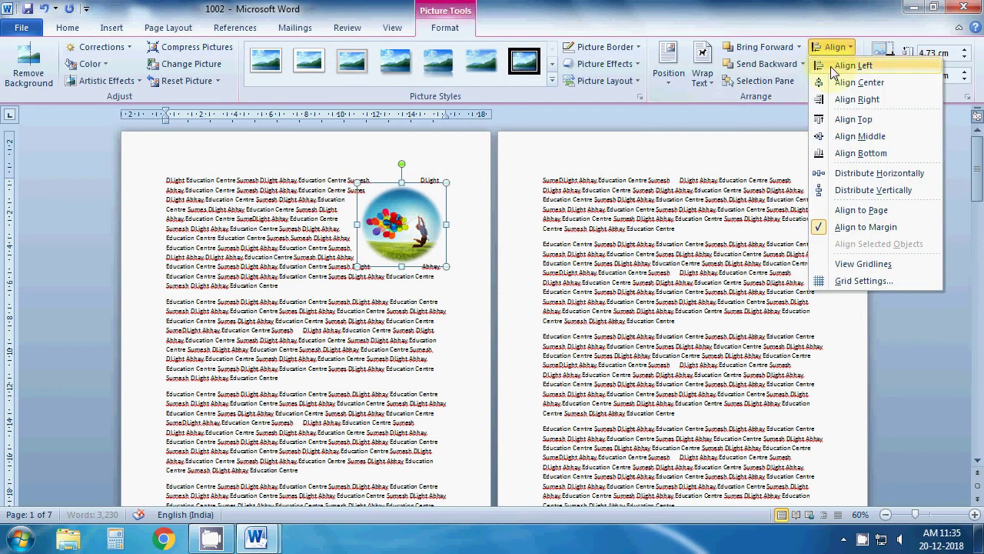
{"action": "left_click", "coordinate": [842, 61]}
- Browse the Position gallery, then drag the round picture into the middle of the paragraph text
{"action": "left_click", "coordinate": [669, 73]}
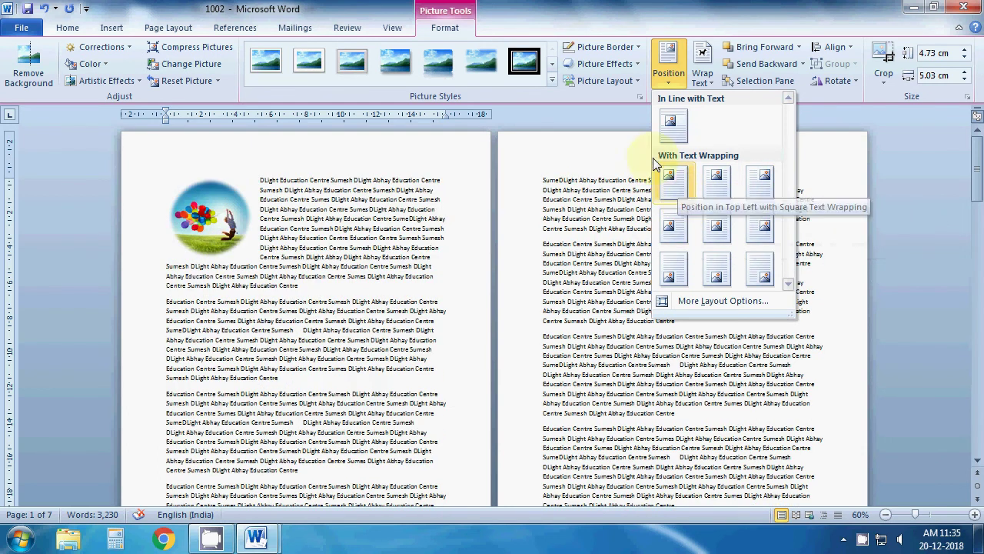
{"action": "left_click", "coordinate": [645, 127]}
{"action": "left_click", "coordinate": [666, 77]}
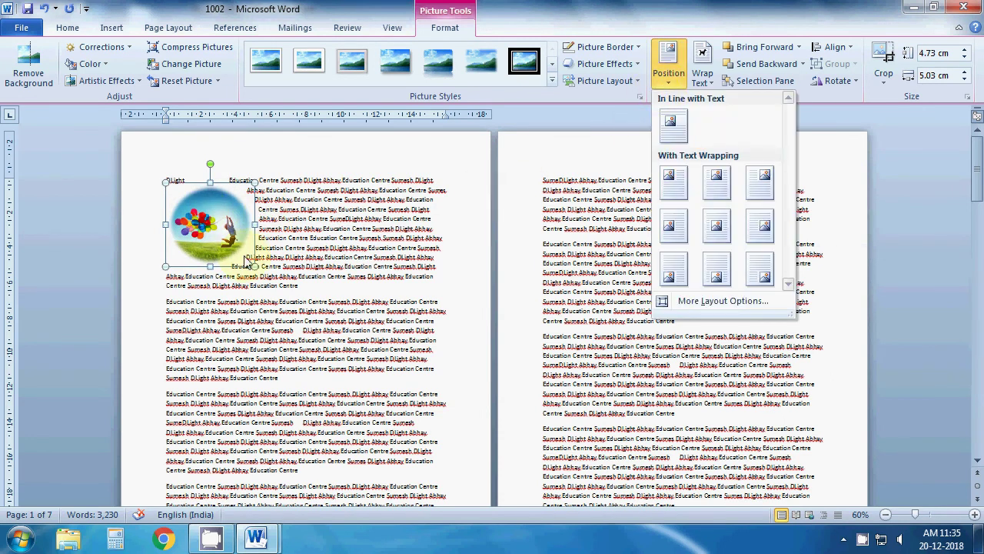
{"action": "left_click", "coordinate": [668, 66]}
{"action": "left_click_drag", "start_coordinate": [231, 224], "coordinate": [286, 234]}
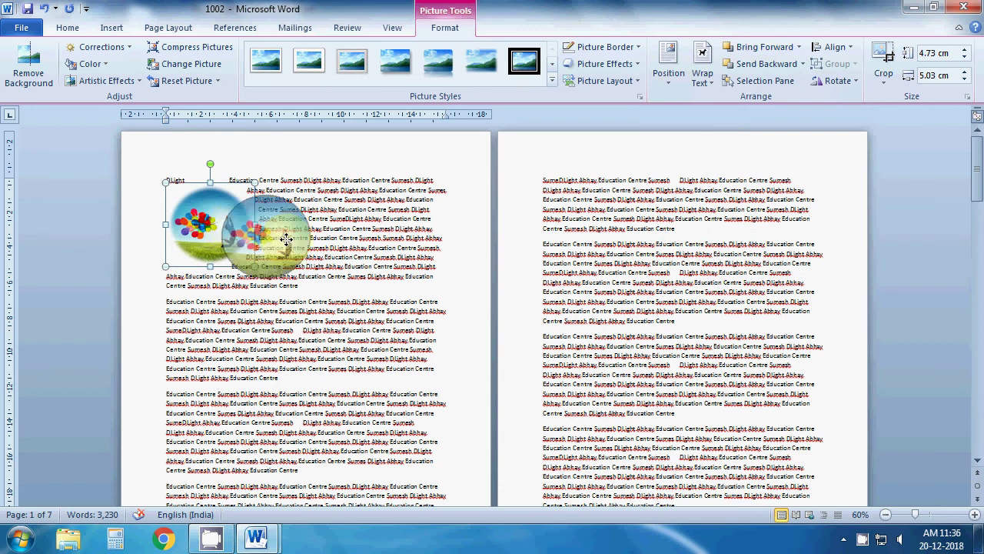
{"action": "left_click", "coordinate": [819, 48]}
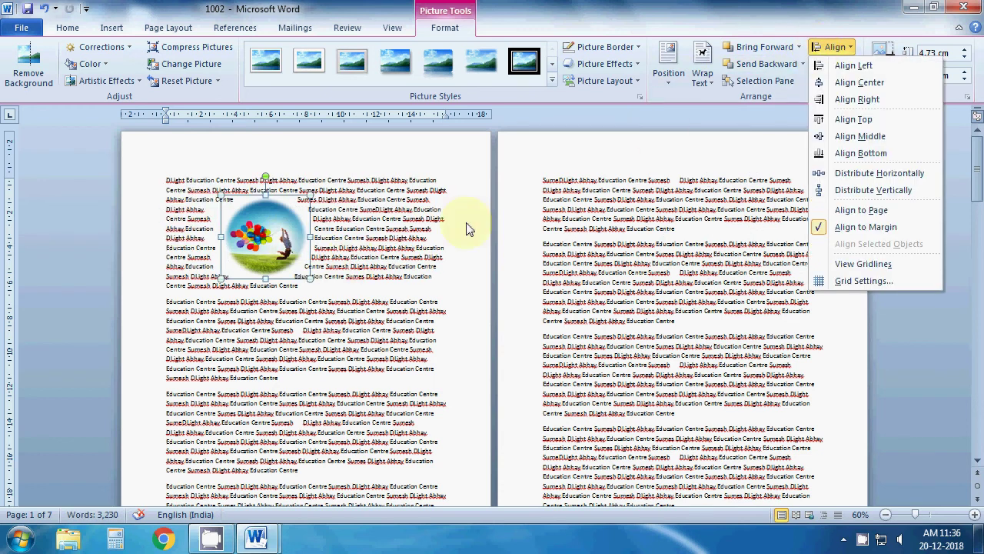
{"action": "left_click", "coordinate": [810, 79]}
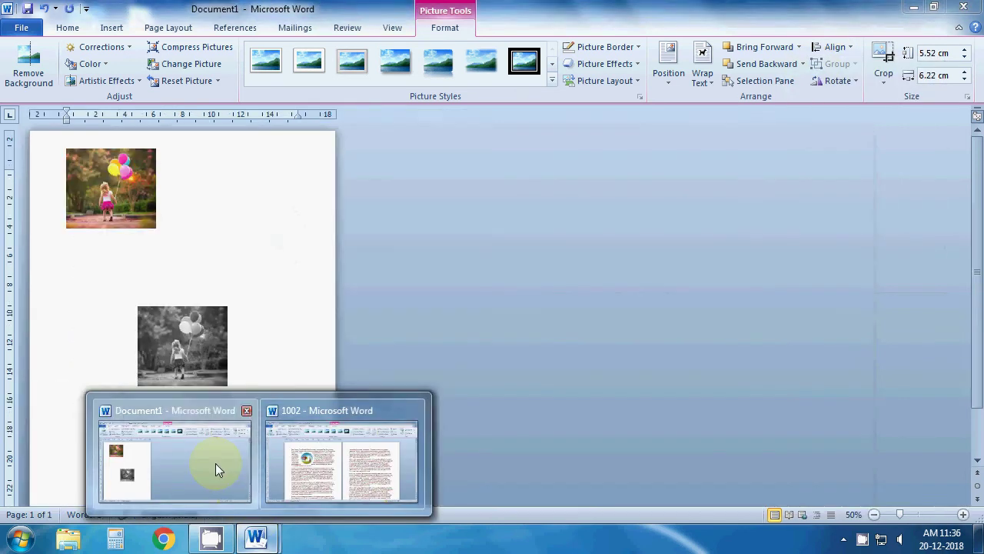
- Back in Document1, move the grey balloon photo up beside the colour one at the page top
{"action": "mouse_move", "coordinate": [256, 539]}
{"action": "left_click", "coordinate": [215, 463]}
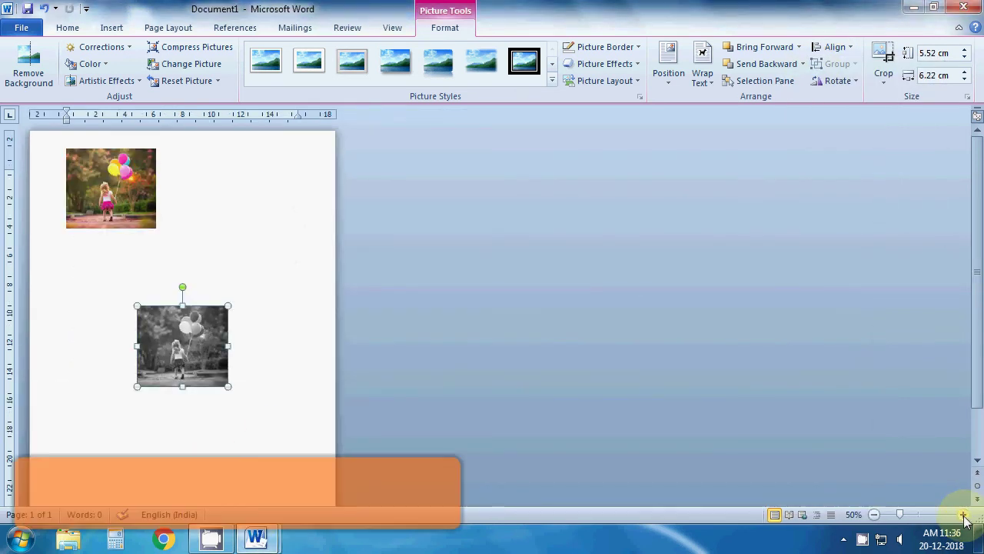
{"action": "scroll", "coordinate": [979, 323], "scroll_direction": "up", "scroll_amount": 4, "text": "ctrl"}
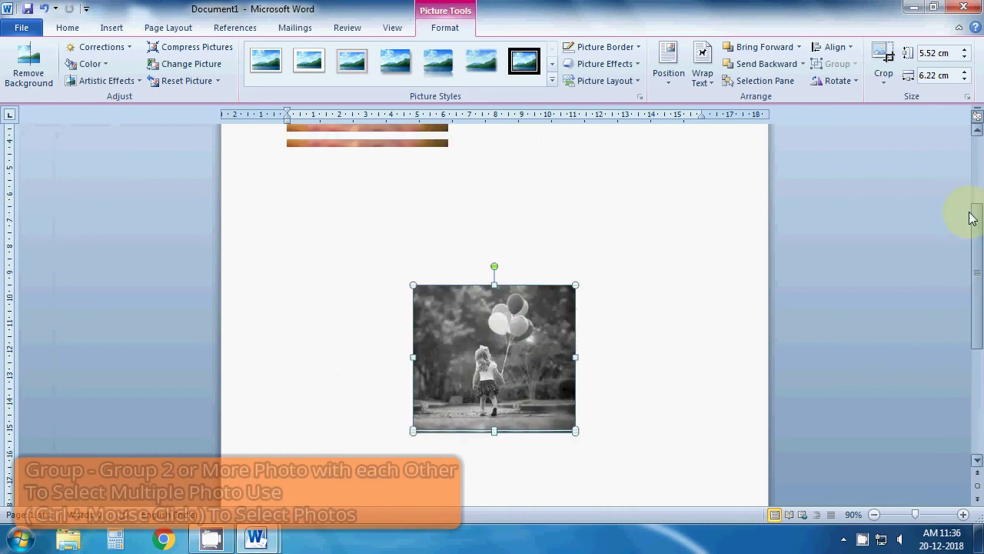
{"action": "left_click_drag", "start_coordinate": [979, 281], "coordinate": [975, 161]}
{"action": "left_click_drag", "start_coordinate": [557, 482], "coordinate": [600, 200]}
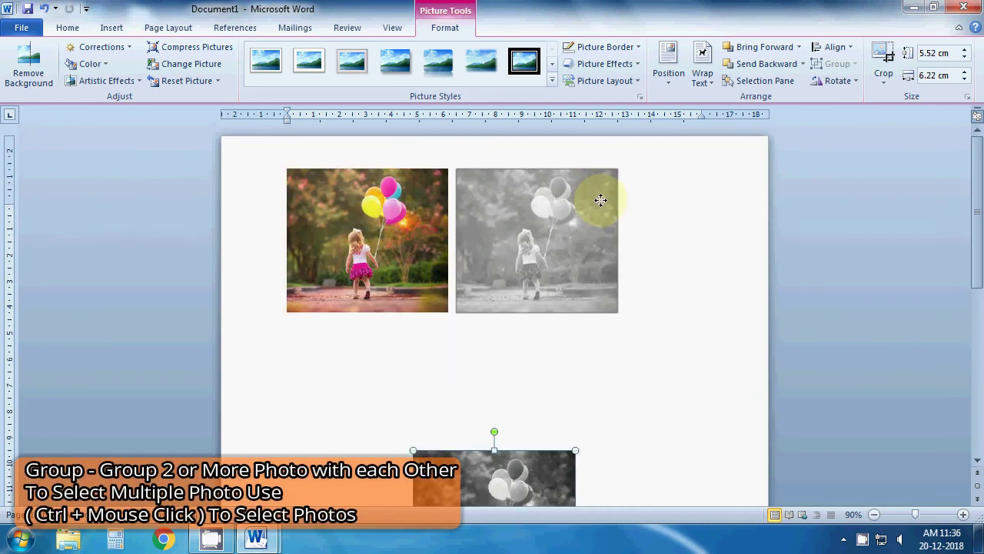
{"action": "left_click_drag", "start_coordinate": [600, 200], "coordinate": [600, 201]}
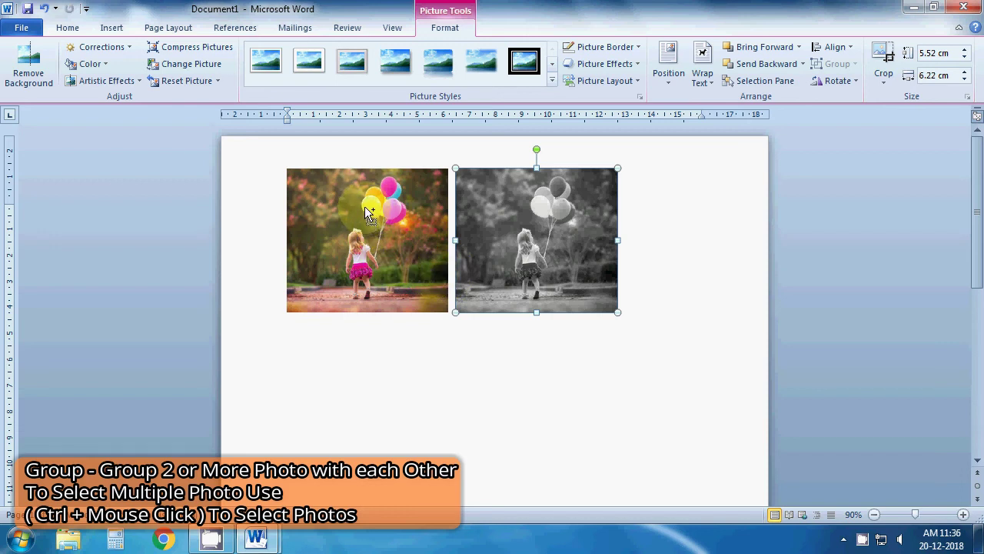
- Group the colour and grey balloon photos and enlarge them together to 6.82 × 6.95 cm each
{"action": "left_click", "coordinate": [365, 208], "text": "ctrl"}
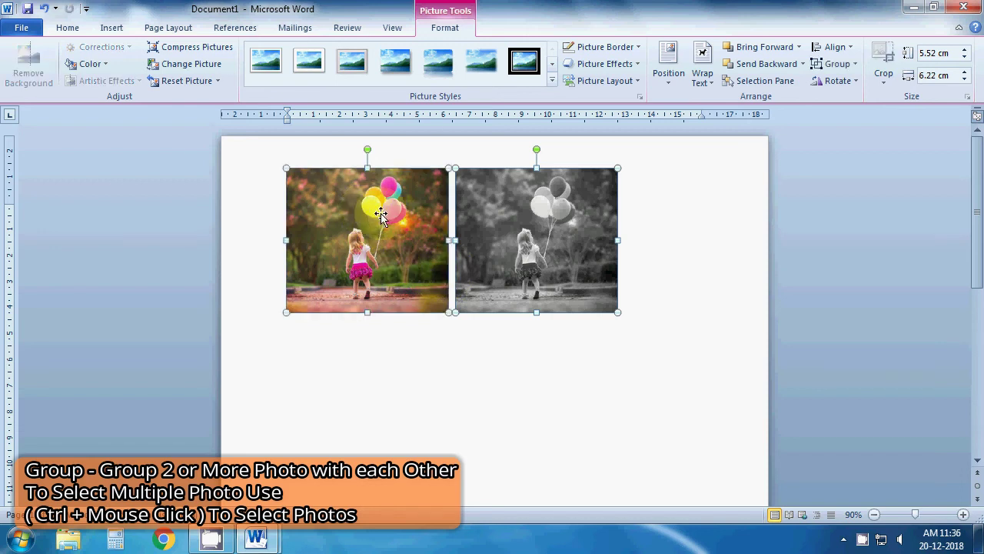
{"action": "left_click", "coordinate": [835, 67]}
{"action": "left_click", "coordinate": [838, 83]}
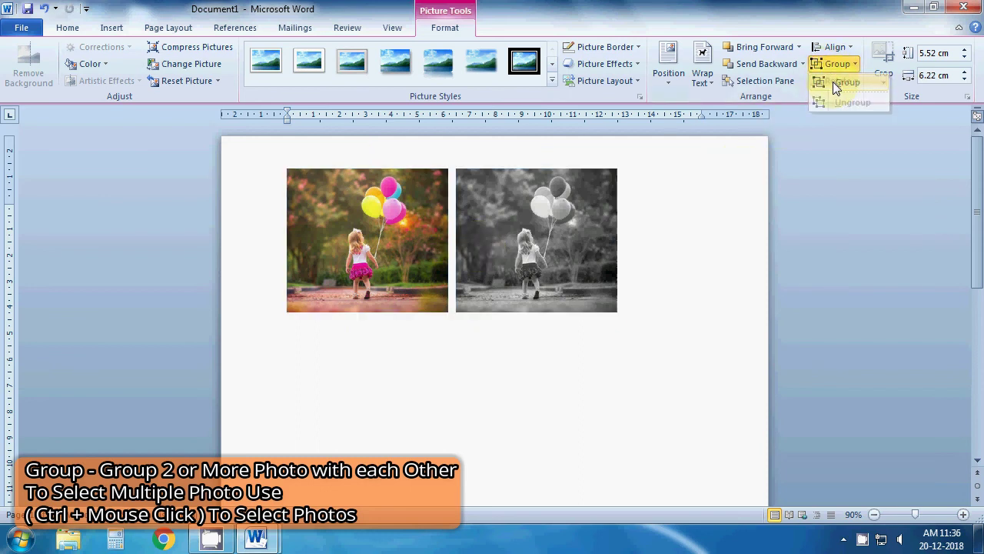
{"action": "left_click", "coordinate": [439, 265]}
{"action": "left_click_drag", "start_coordinate": [623, 318], "coordinate": [662, 350]}
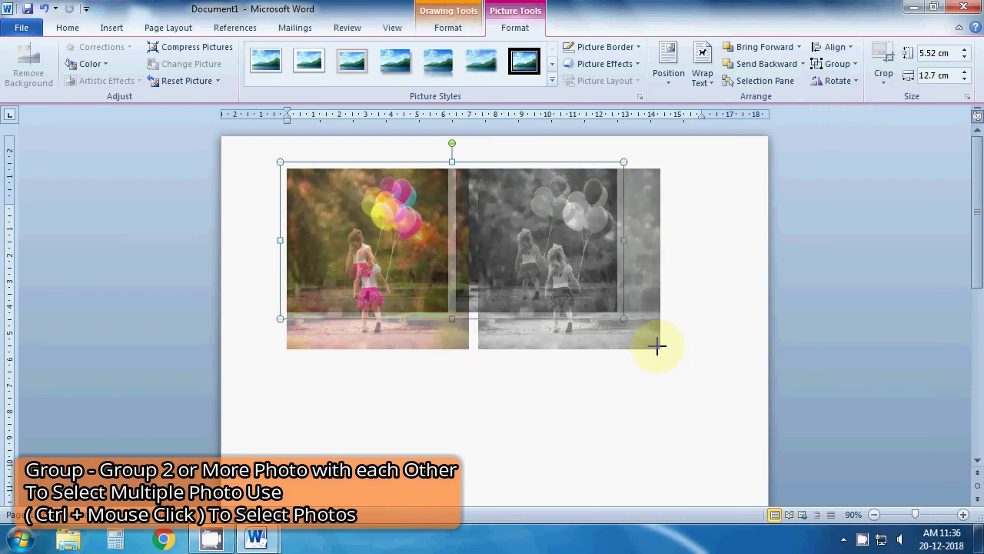
- Ungroup the two balloon photos back into separate, side-by-side pictures
{"action": "left_click", "coordinate": [523, 326], "text": "ctrl"}
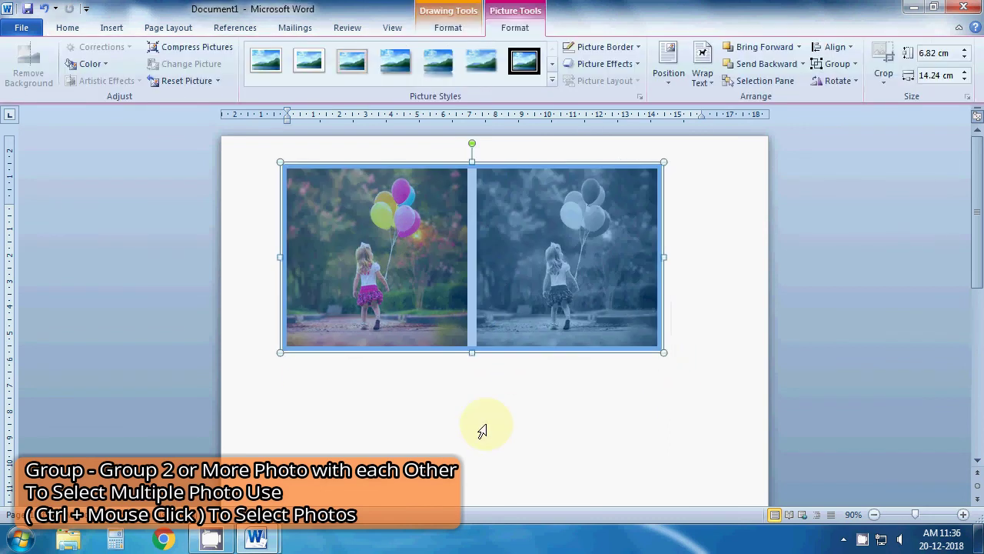
{"action": "left_click", "coordinate": [511, 296]}
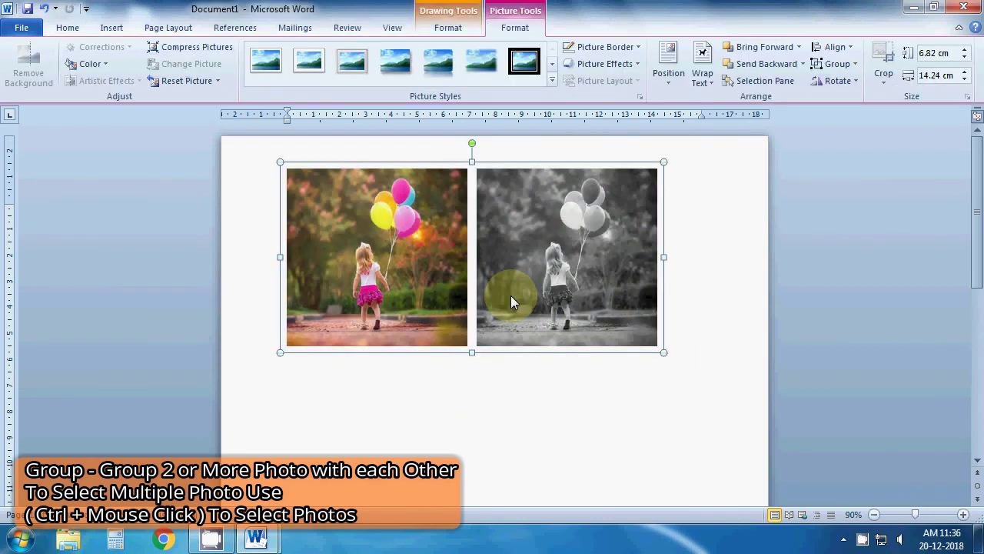
{"action": "left_click", "coordinate": [824, 67]}
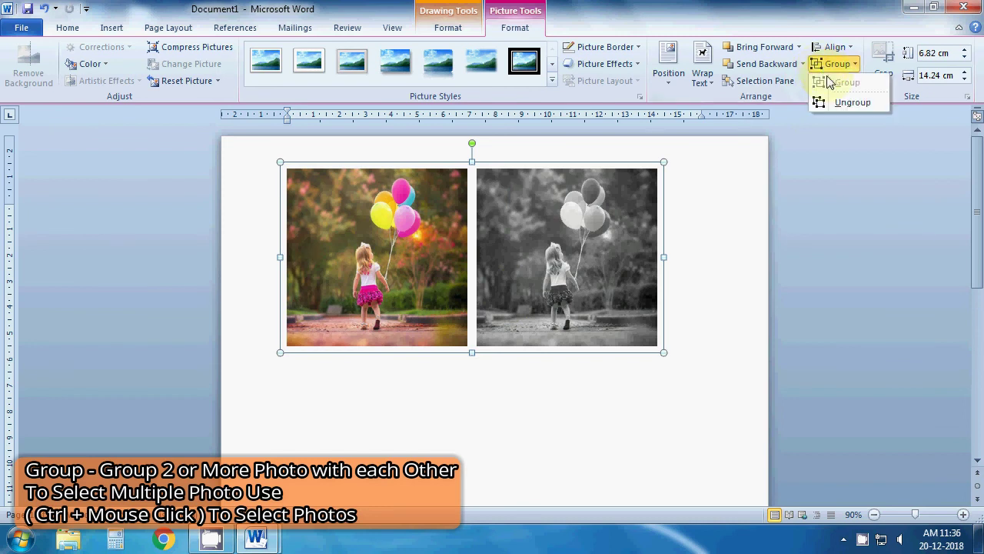
{"action": "left_click", "coordinate": [839, 99]}
{"action": "left_click", "coordinate": [677, 213]}
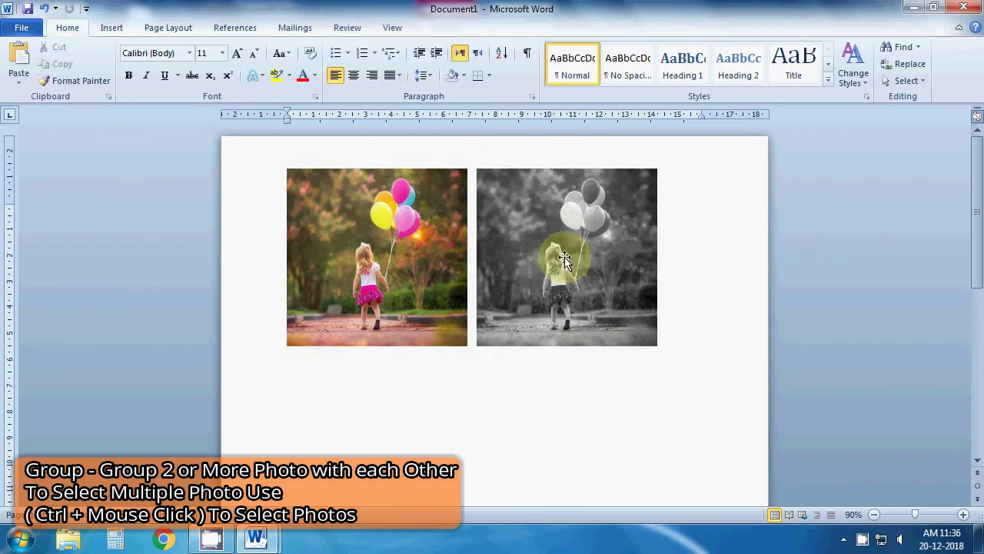
{"action": "left_click", "coordinate": [565, 259]}
{"action": "left_click", "coordinate": [396, 282]}
{"action": "left_click", "coordinate": [522, 283]}
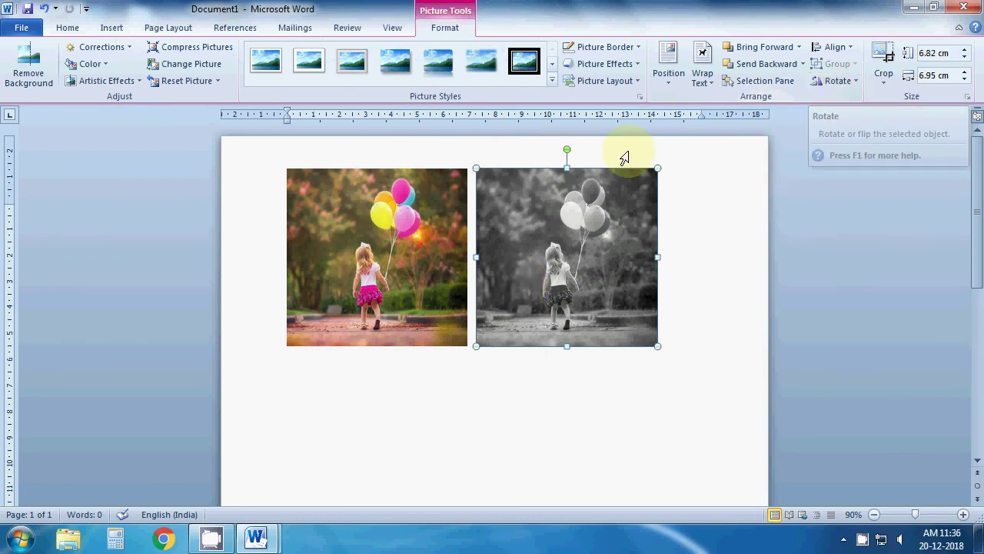
- Flip the grey balloon photo horizontally and shift it down and to the right
{"action": "mouse_move", "coordinate": [567, 148]}
{"action": "left_mouse_down"}
{"action": "mouse_move", "coordinate": [620, 167]}
{"action": "mouse_move", "coordinate": [638, 191]}
{"action": "mouse_move", "coordinate": [626, 167]}
{"action": "mouse_move", "coordinate": [567, 149]}
{"action": "left_mouse_up"}
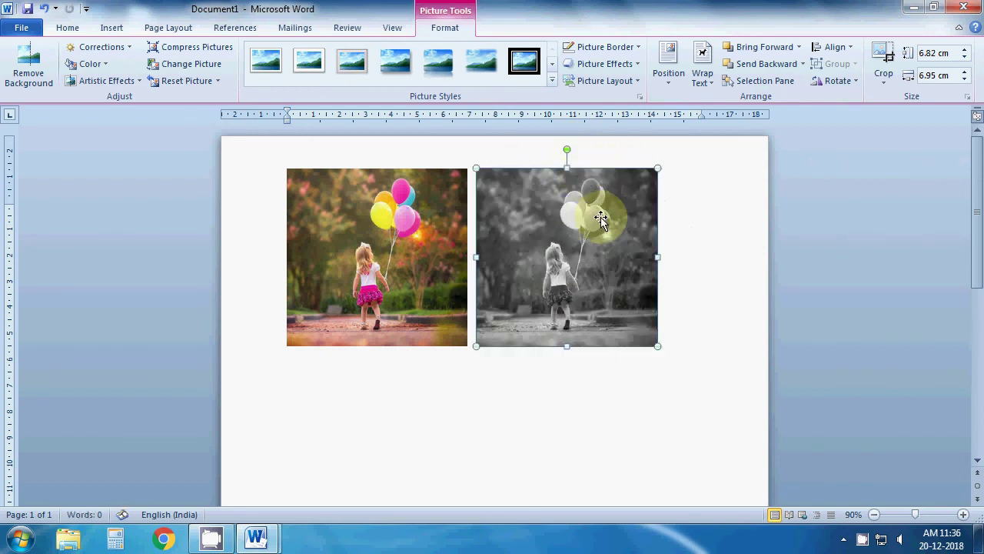
{"action": "left_click", "coordinate": [840, 81]}
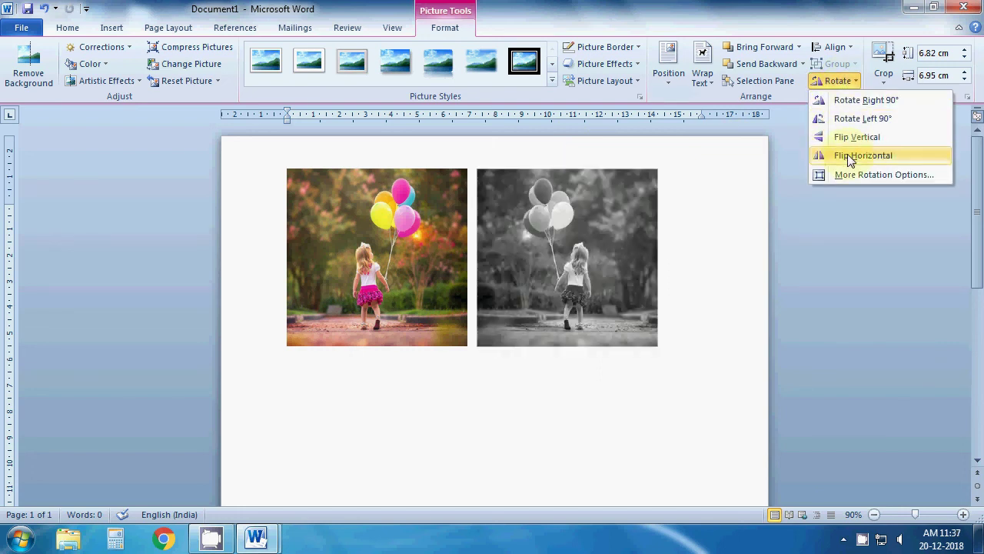
{"action": "left_click", "coordinate": [849, 157]}
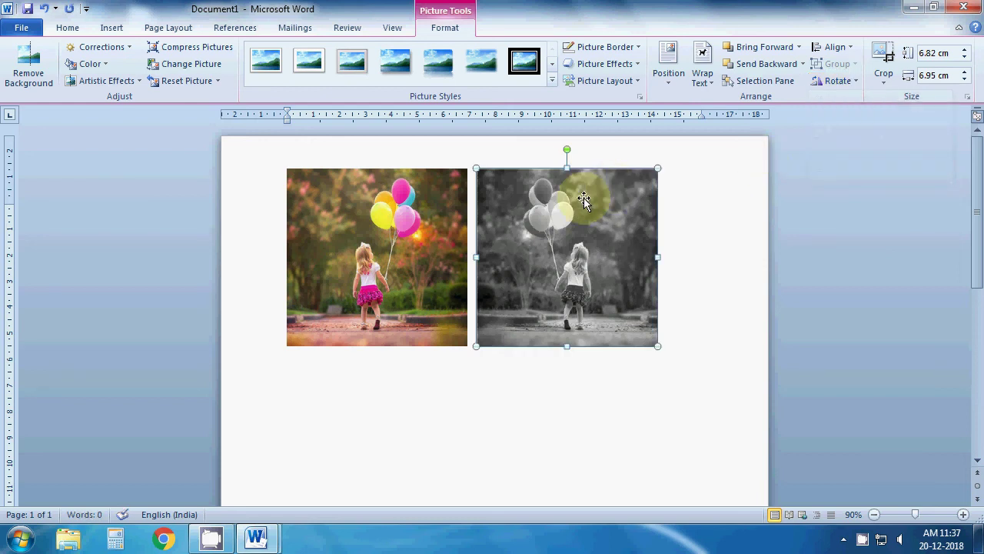
{"action": "left_click_drag", "start_coordinate": [585, 202], "coordinate": [652, 260]}
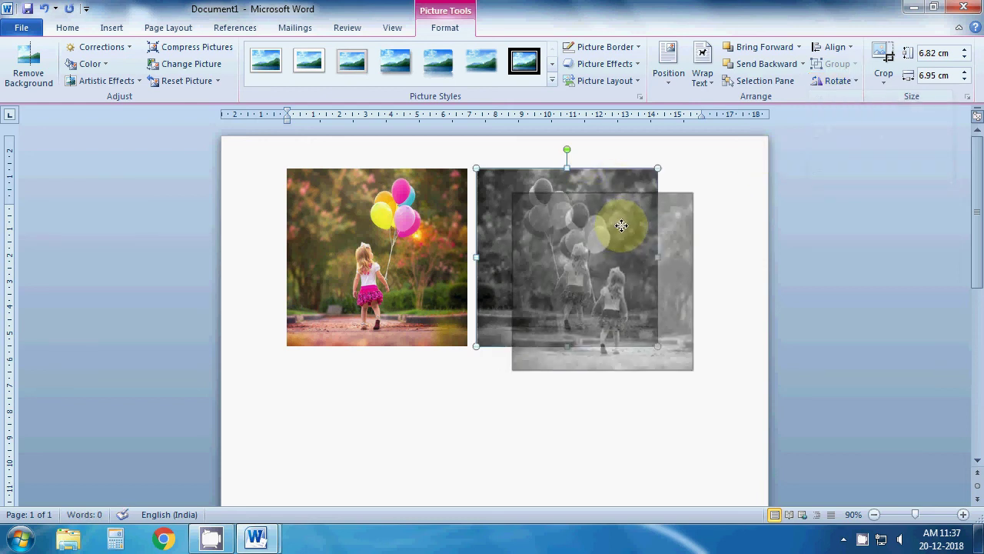
- Enlarge the colour photo to 10.26 × 10.46 cm over the grey one and set its wrapping to Through
{"action": "left_click", "coordinate": [884, 75]}
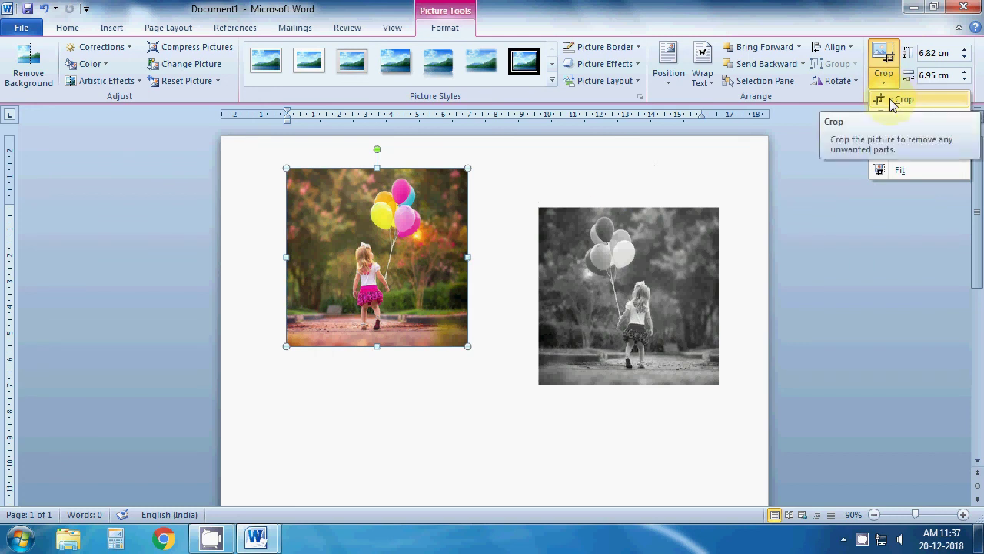
{"action": "left_click_drag", "start_coordinate": [467, 346], "coordinate": [569, 431]}
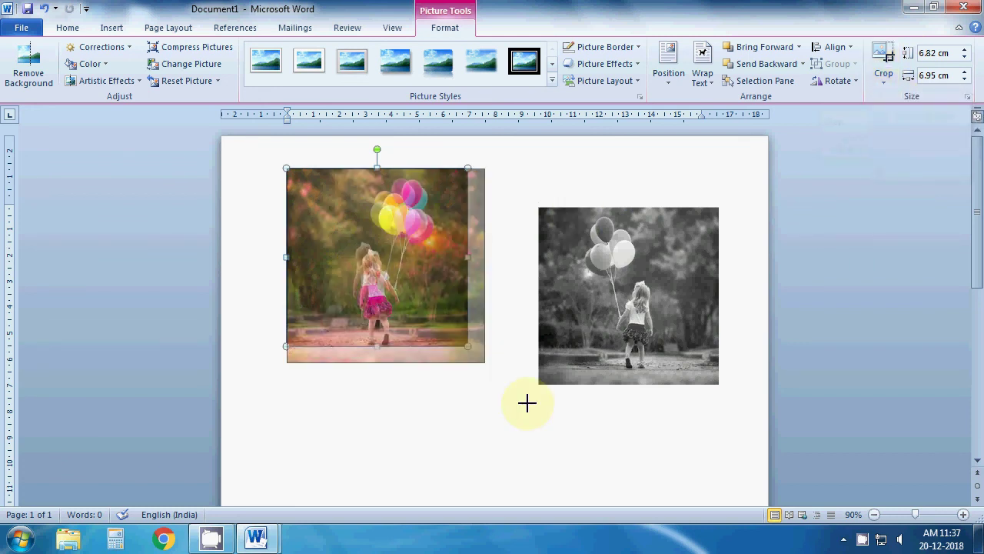
{"action": "left_click", "coordinate": [708, 77]}
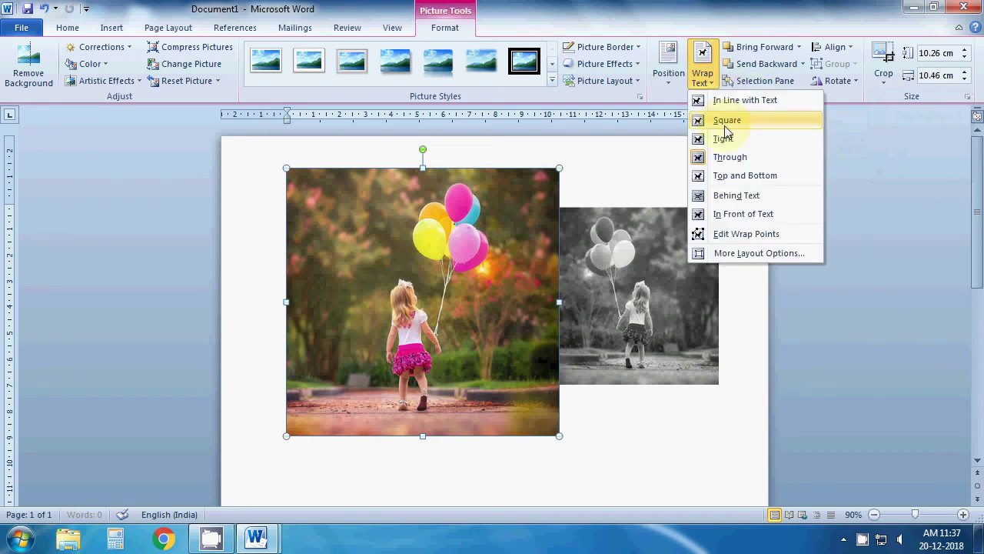
{"action": "left_click", "coordinate": [727, 154]}
{"action": "left_click", "coordinate": [882, 83]}
{"action": "mouse_move", "coordinate": [922, 116]}
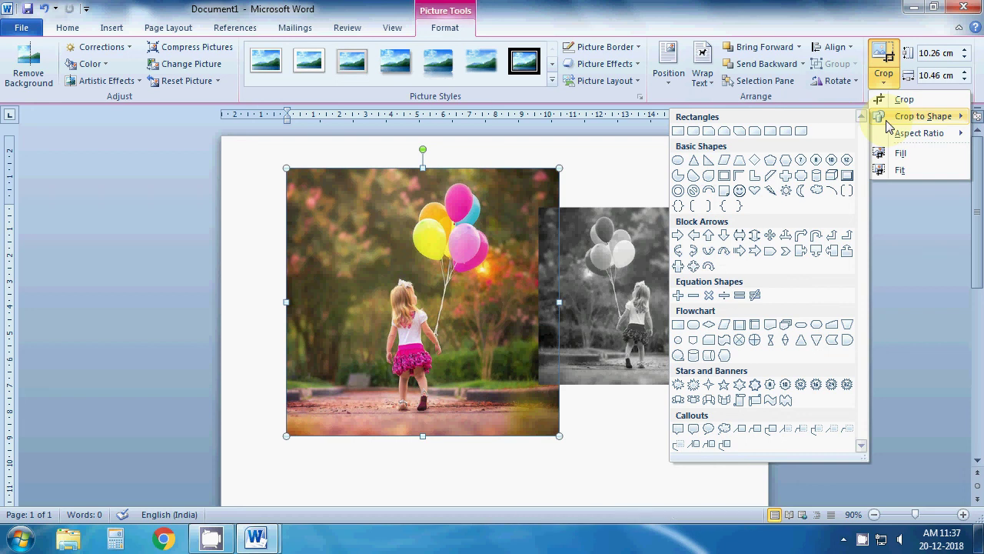
- Crop the colour photo to a cloud shape, shorten it vertically, then try a heart shape
{"action": "left_click", "coordinate": [816, 193]}
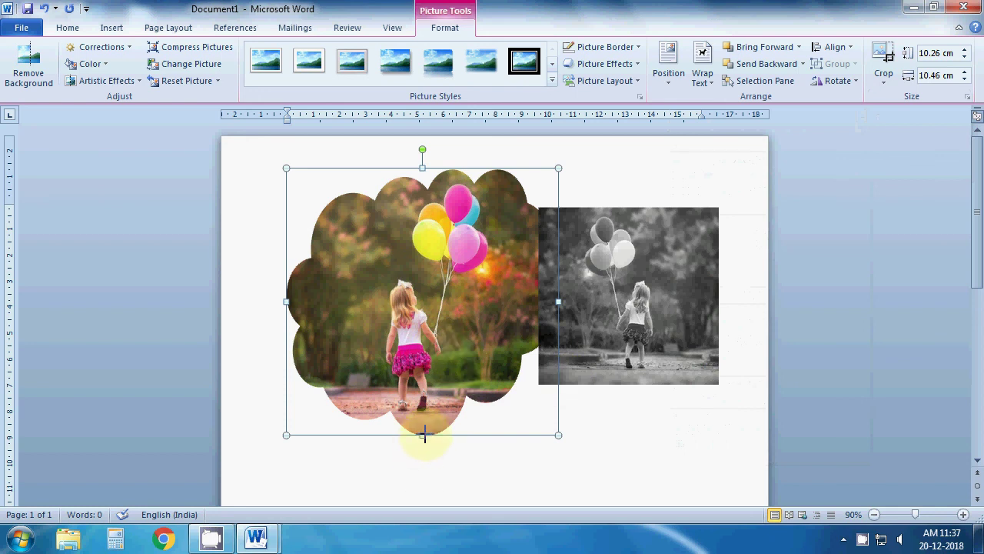
{"action": "left_click_drag", "start_coordinate": [424, 436], "coordinate": [422, 400]}
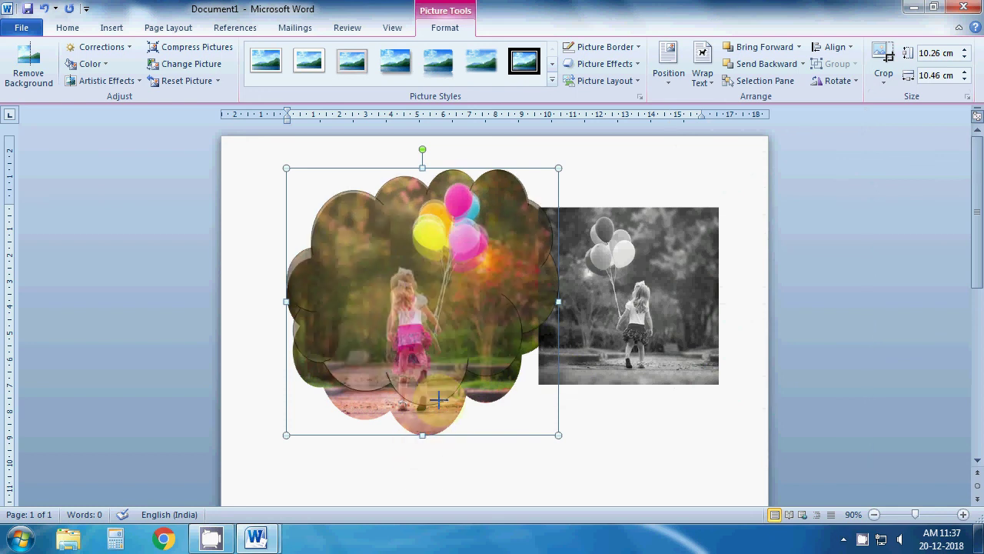
{"action": "left_click", "coordinate": [888, 87]}
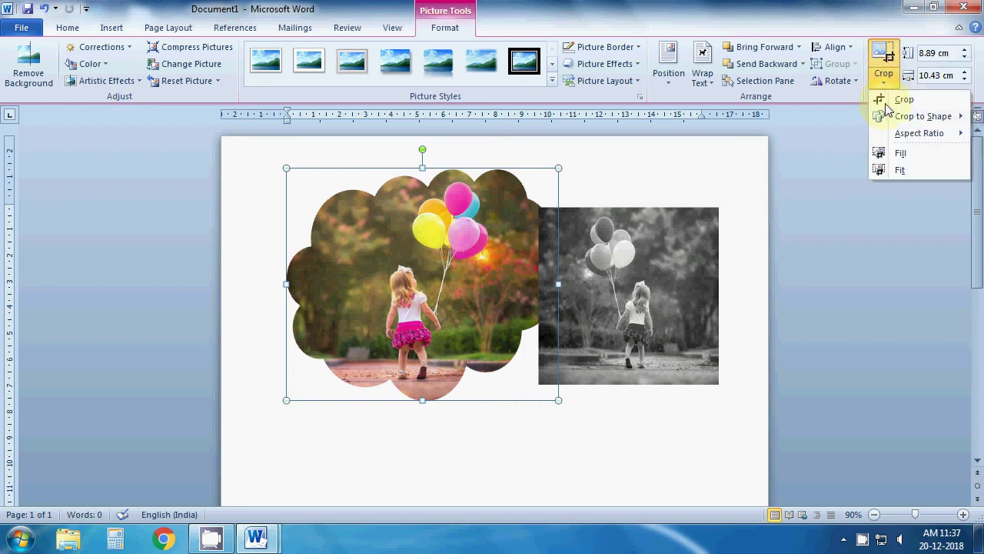
{"action": "left_click", "coordinate": [754, 190]}
{"action": "mouse_move", "coordinate": [923, 116]}
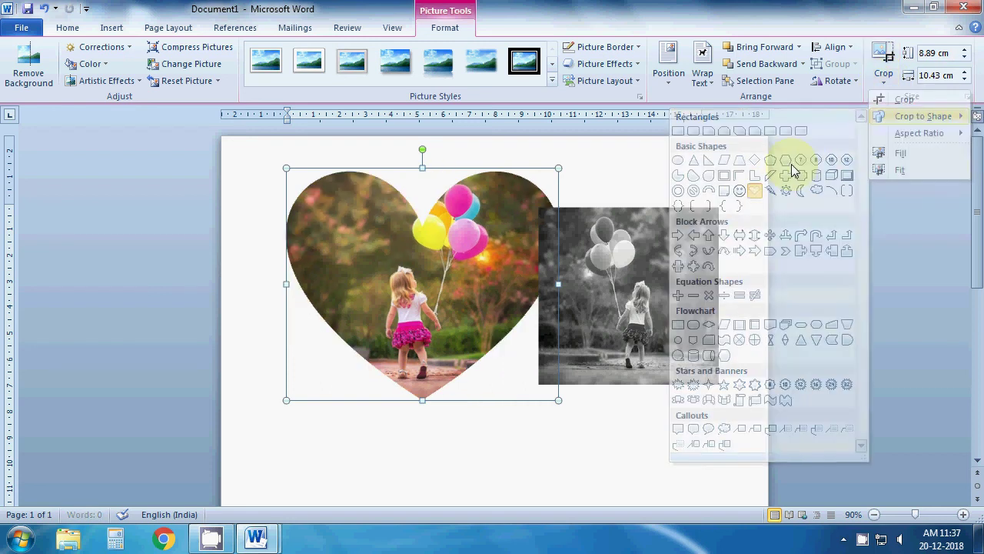
{"action": "left_click", "coordinate": [884, 86]}
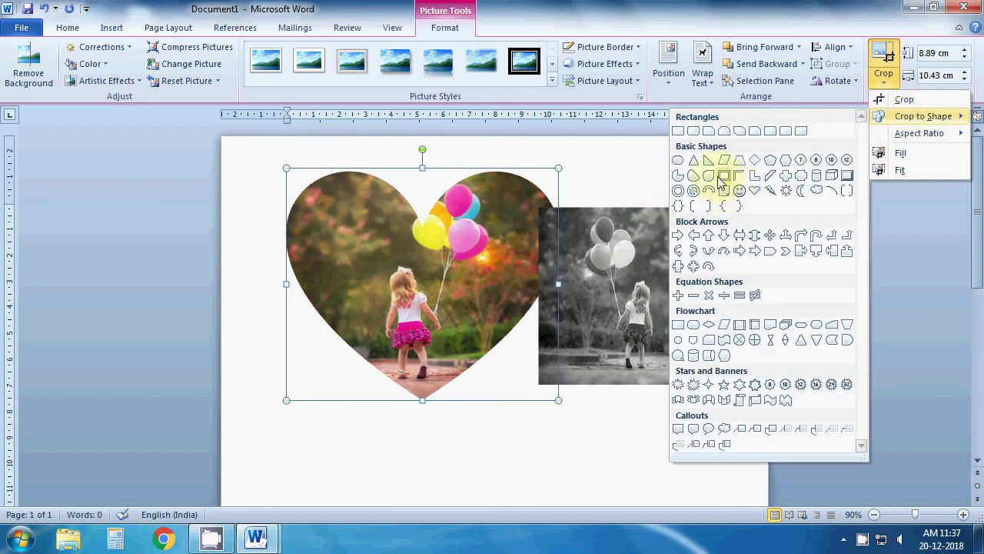
- Try oval and rectangle crops, finishing with the colour photo cut to an upward arrow shape
{"action": "left_click", "coordinate": [708, 175]}
{"action": "left_click", "coordinate": [885, 77]}
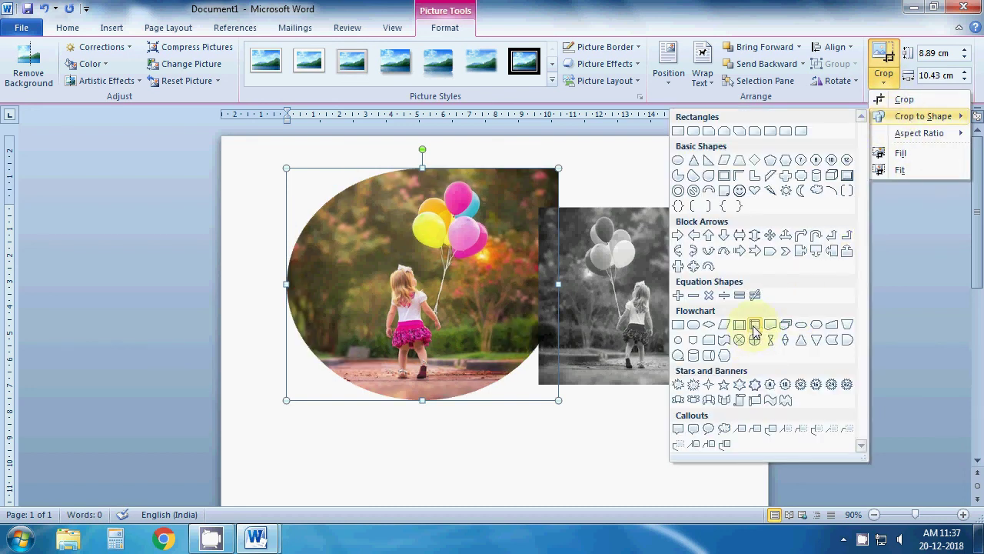
{"action": "left_click", "coordinate": [741, 326]}
{"action": "left_click", "coordinate": [885, 81]}
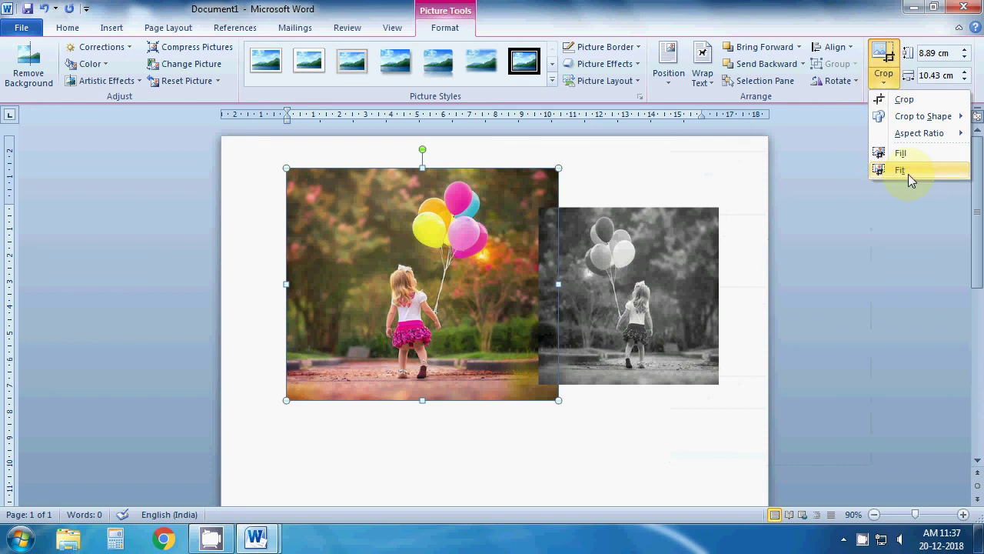
{"action": "left_click", "coordinate": [705, 236]}
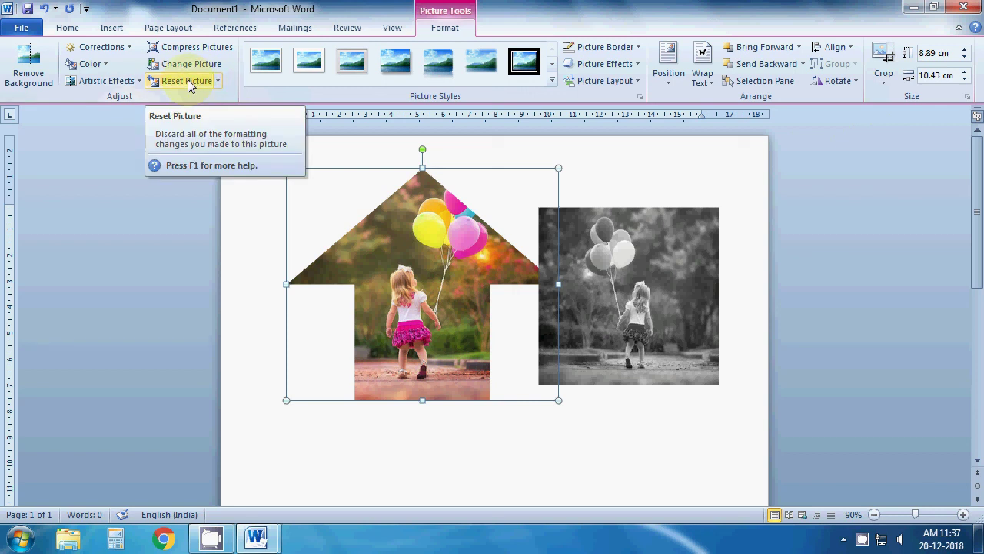
- Restore the colour photo to a plain rectangle, resize it to 9.57 × 11.22 cm, and nudge it right
{"action": "left_click", "coordinate": [883, 79]}
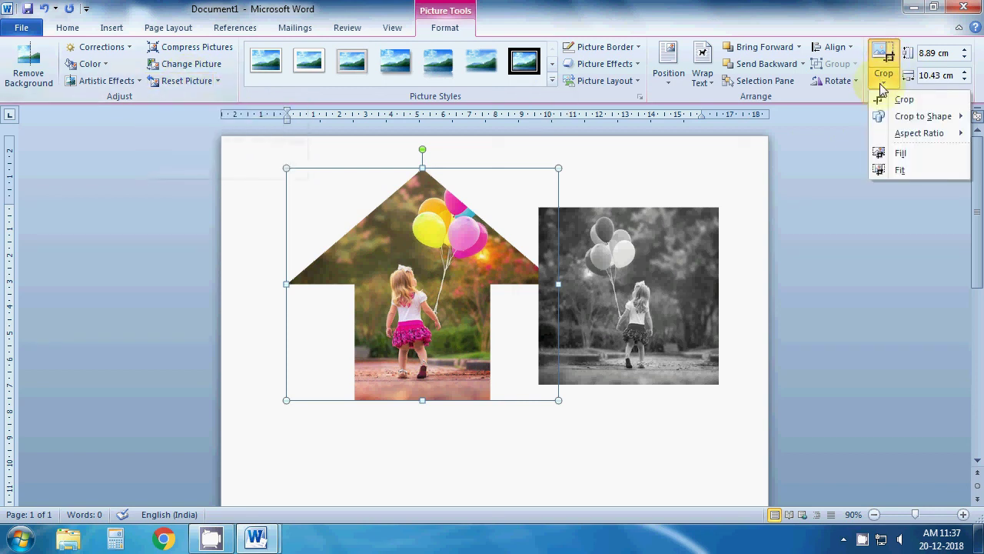
{"action": "left_click", "coordinate": [683, 136]}
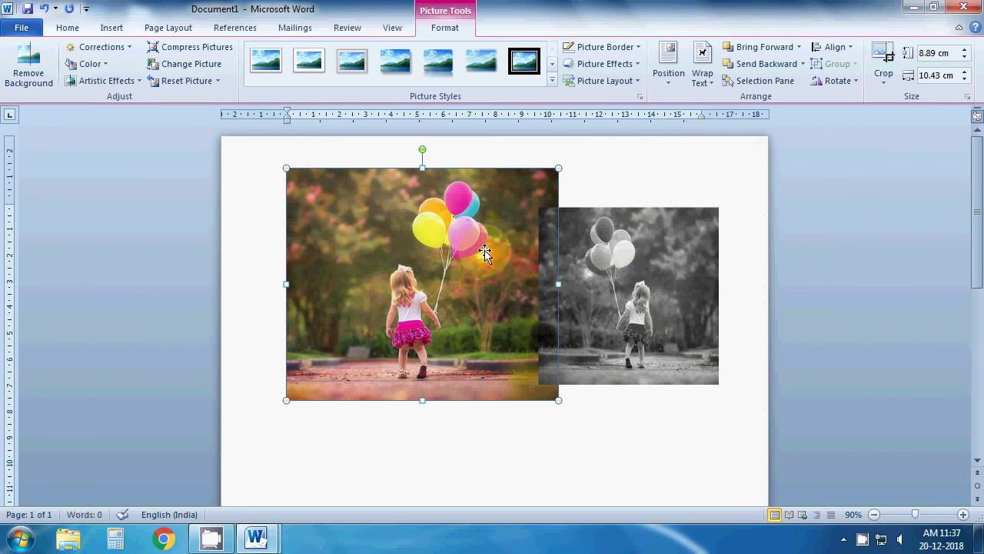
{"action": "left_click", "coordinate": [969, 55]}
{"action": "left_click", "coordinate": [968, 55]}
{"action": "left_click", "coordinate": [965, 72]}
{"action": "left_click", "coordinate": [965, 80]}
{"action": "left_click", "coordinate": [965, 80]}
{"action": "left_click", "coordinate": [965, 80]}
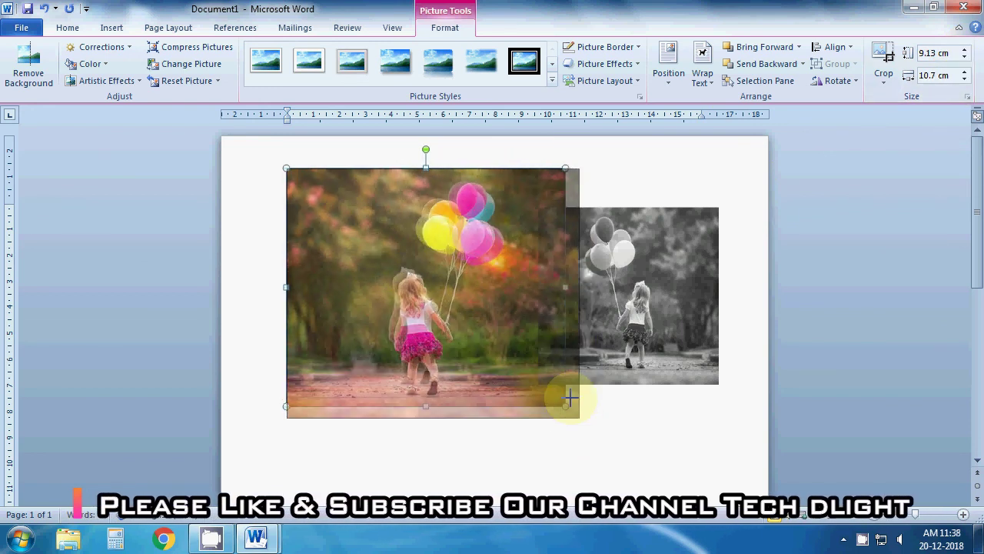
{"action": "left_click_drag", "start_coordinate": [567, 405], "coordinate": [579, 417]}
{"action": "left_click_drag", "start_coordinate": [486, 333], "coordinate": [498, 353]}
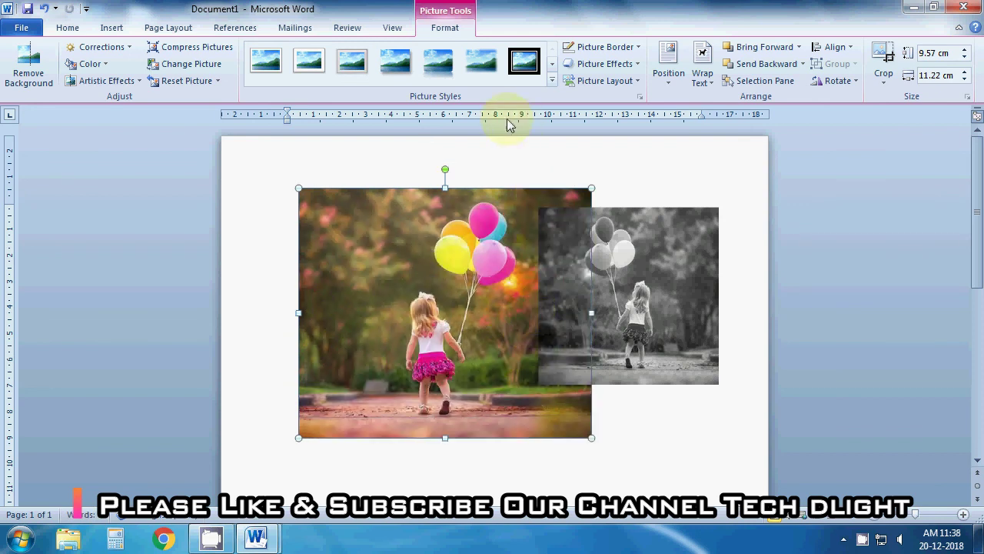
- Move the grey photo right to the page's right edge beside the colour one
{"action": "left_click", "coordinate": [119, 32]}
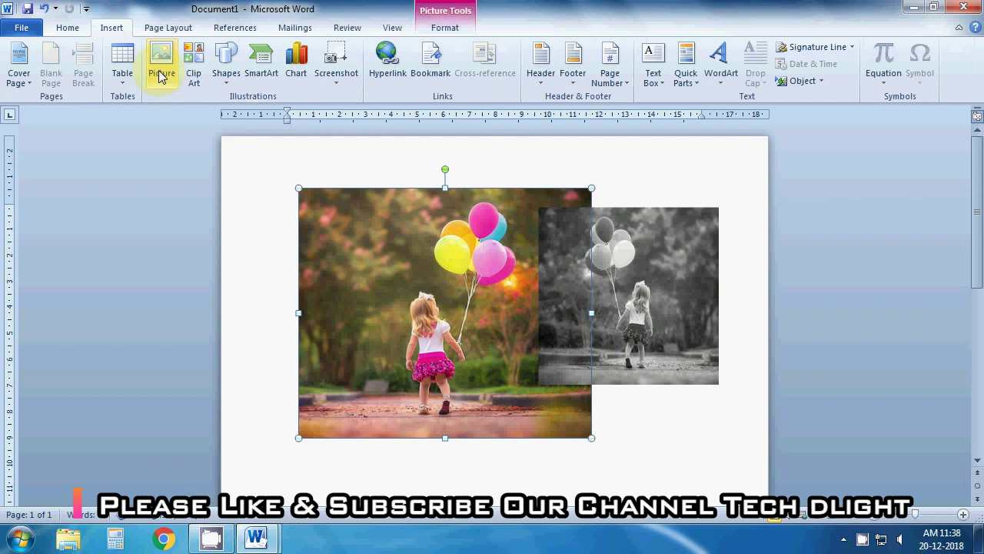
{"action": "left_click", "coordinate": [445, 28]}
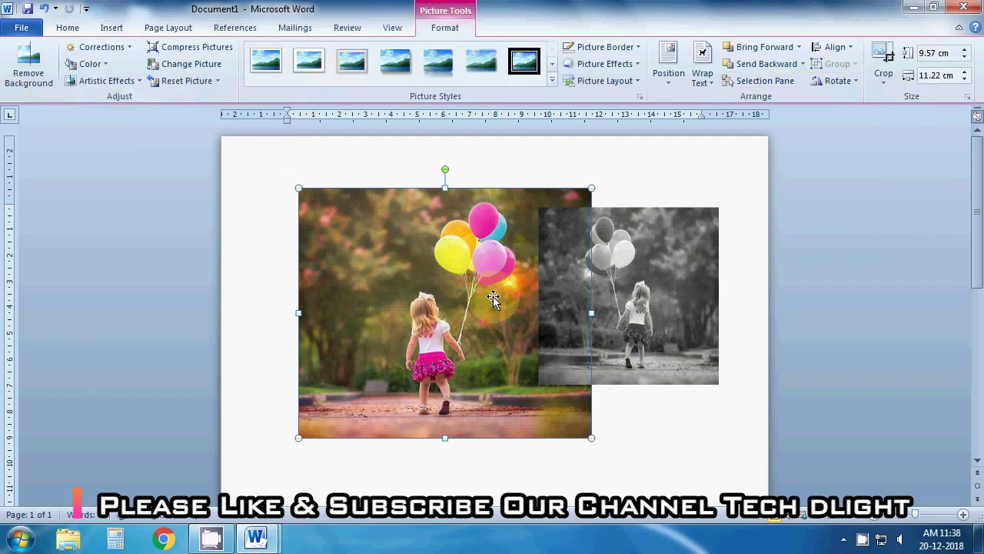
{"action": "left_click", "coordinate": [624, 291]}
{"action": "left_click_drag", "start_coordinate": [624, 291], "coordinate": [672, 291]}
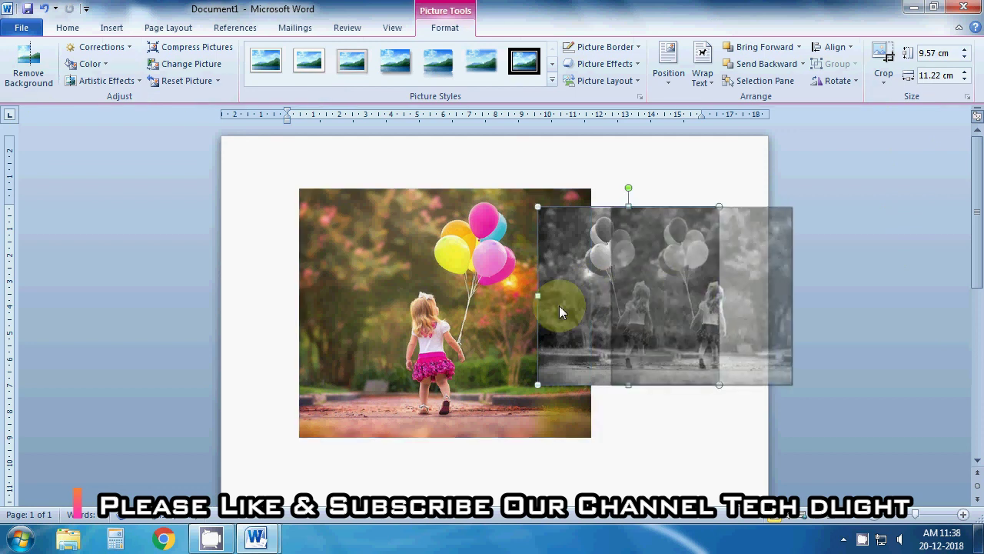
{"action": "left_click", "coordinate": [474, 300]}
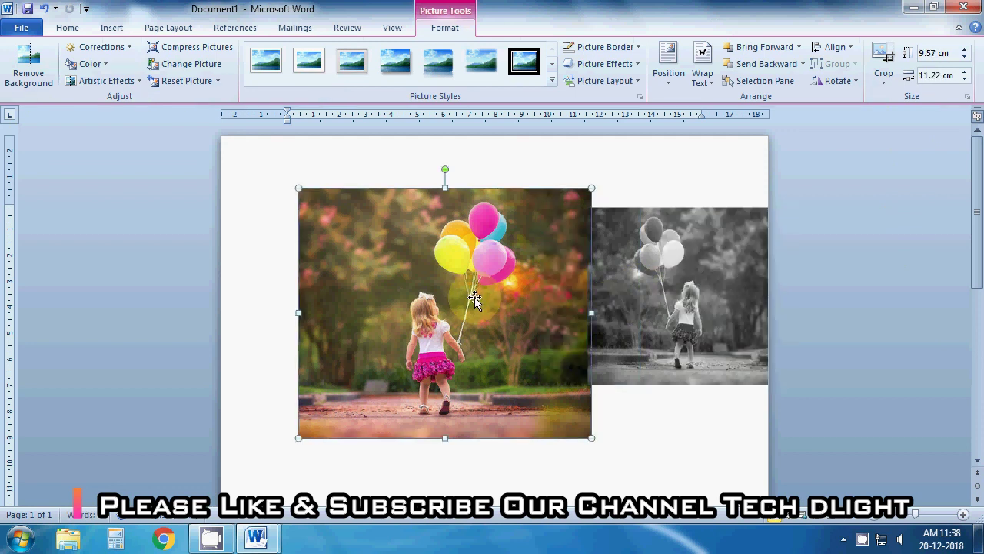